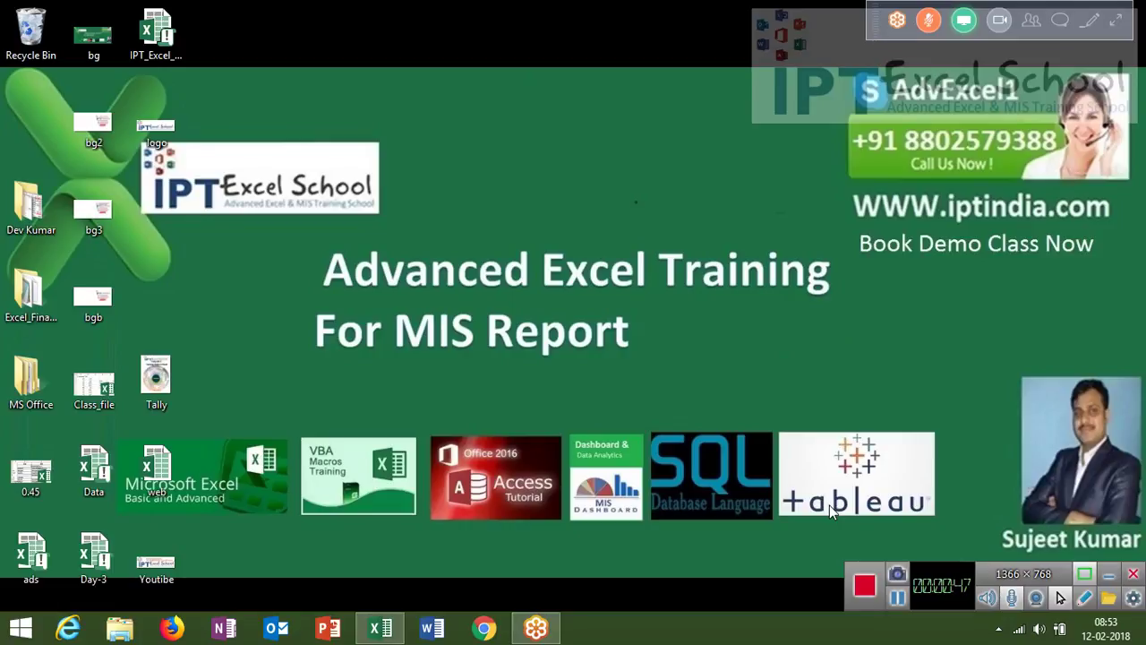
Expand the GoToMeeting control panel and resume recording the session.
{"action": "left_click", "coordinate": [1118, 33]}
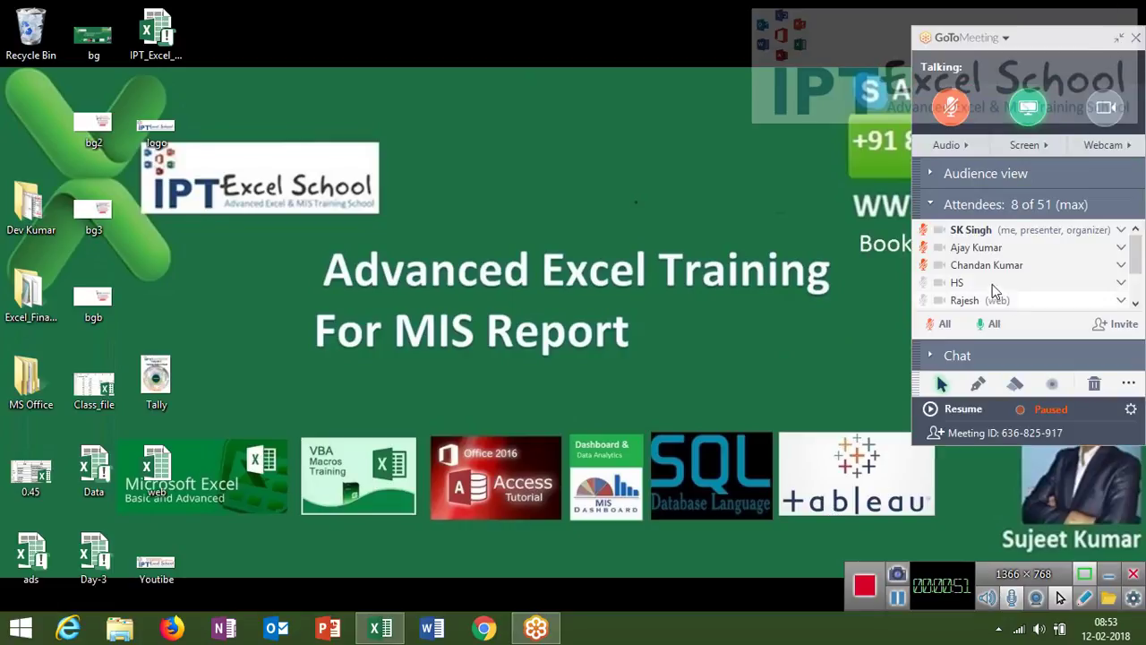
{"action": "scroll", "coordinate": [1137, 301], "scroll_direction": "down", "scroll_amount": 3}
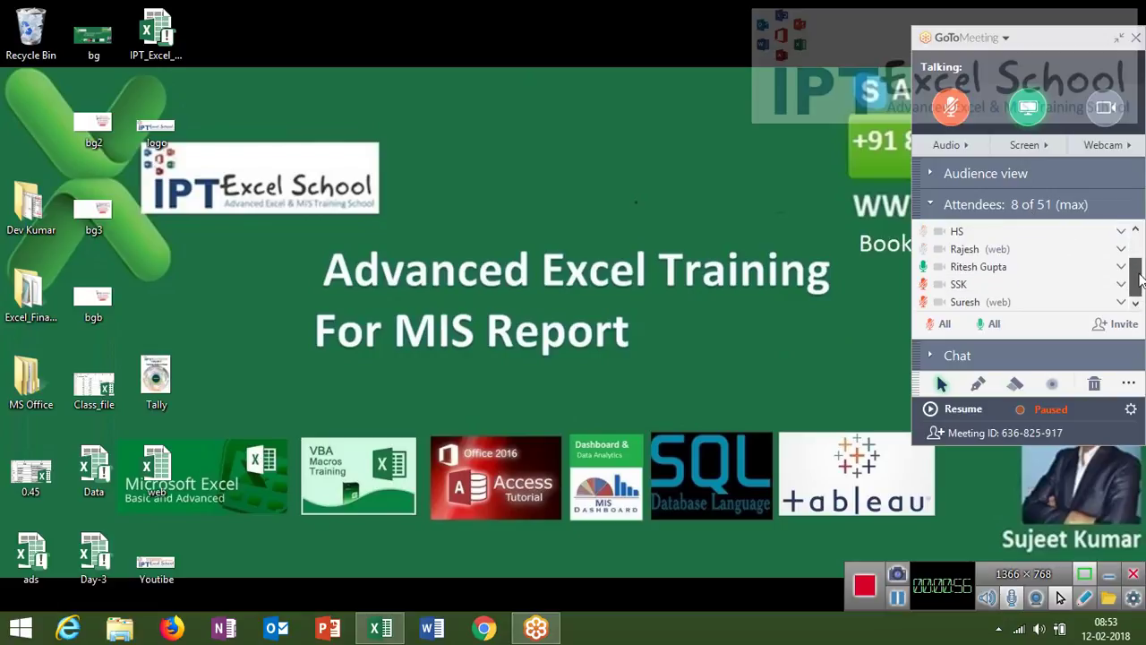
{"action": "left_click_drag", "start_coordinate": [1139, 279], "coordinate": [1140, 257]}
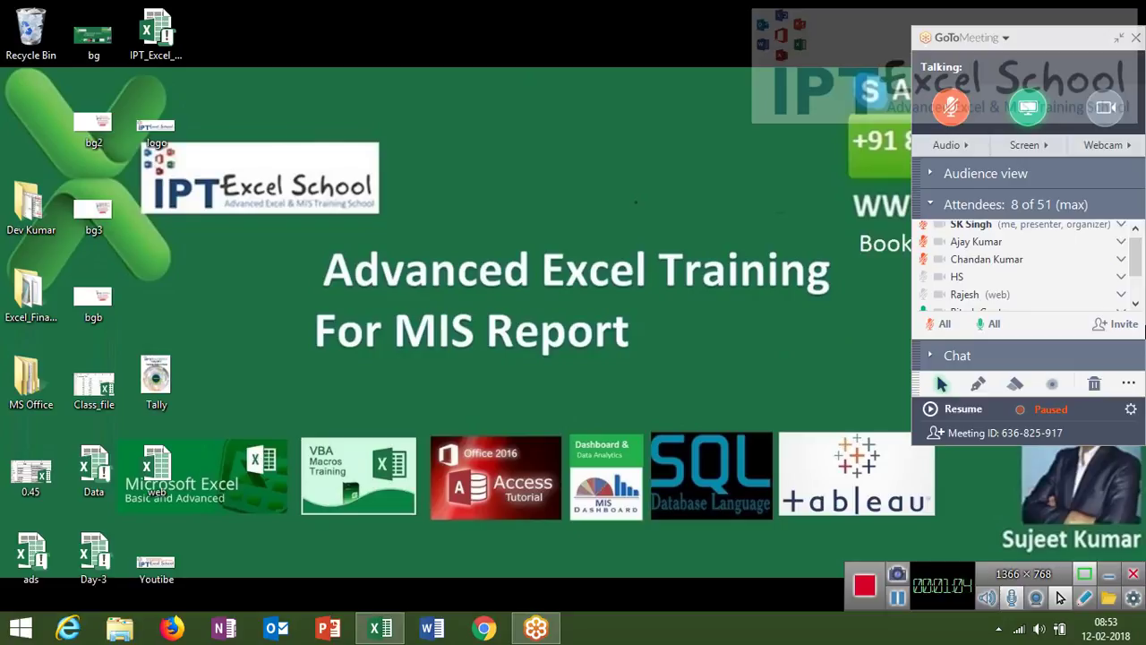
{"action": "left_click_drag", "start_coordinate": [1134, 258], "coordinate": [1130, 268]}
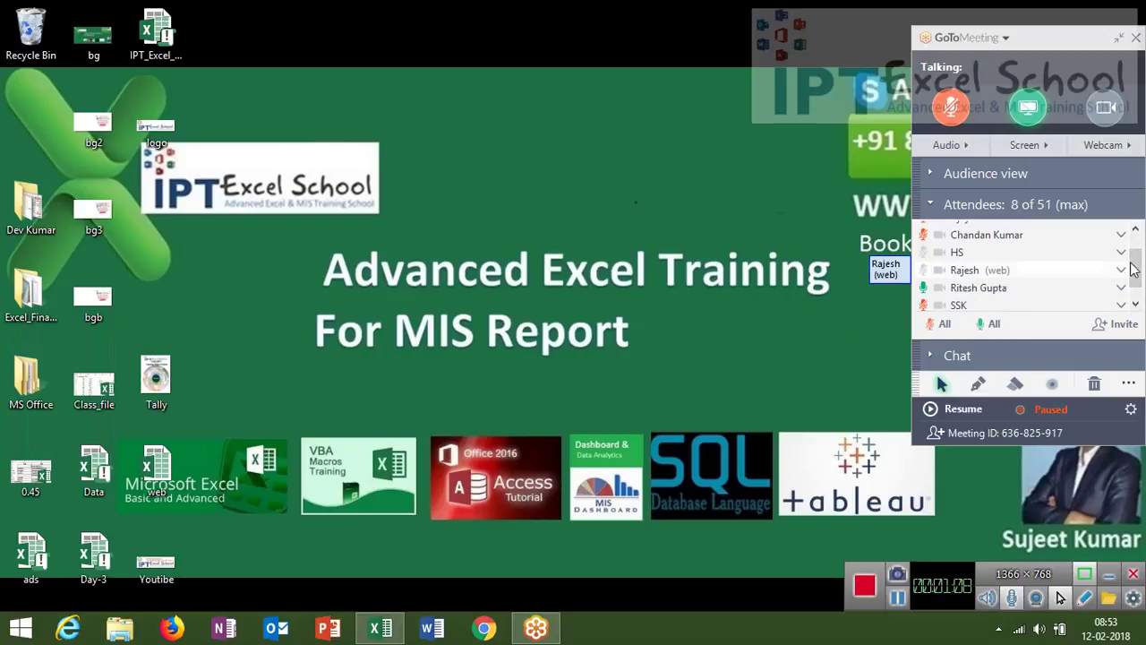
{"action": "left_click_drag", "start_coordinate": [1133, 269], "coordinate": [1141, 257]}
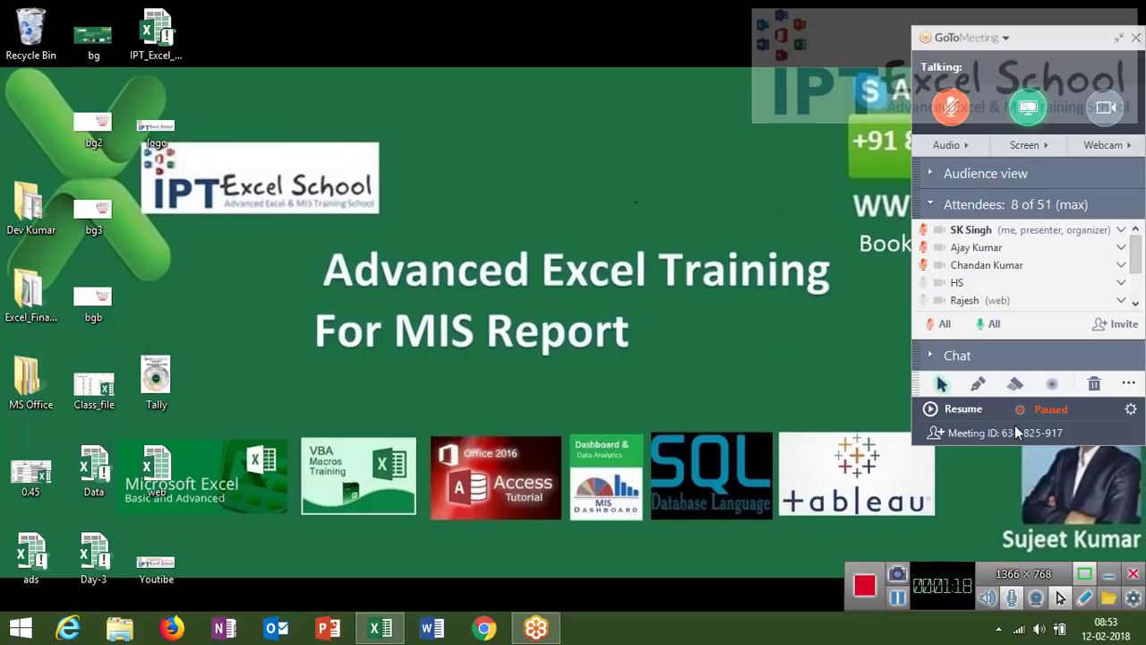
{"action": "left_click", "coordinate": [964, 410]}
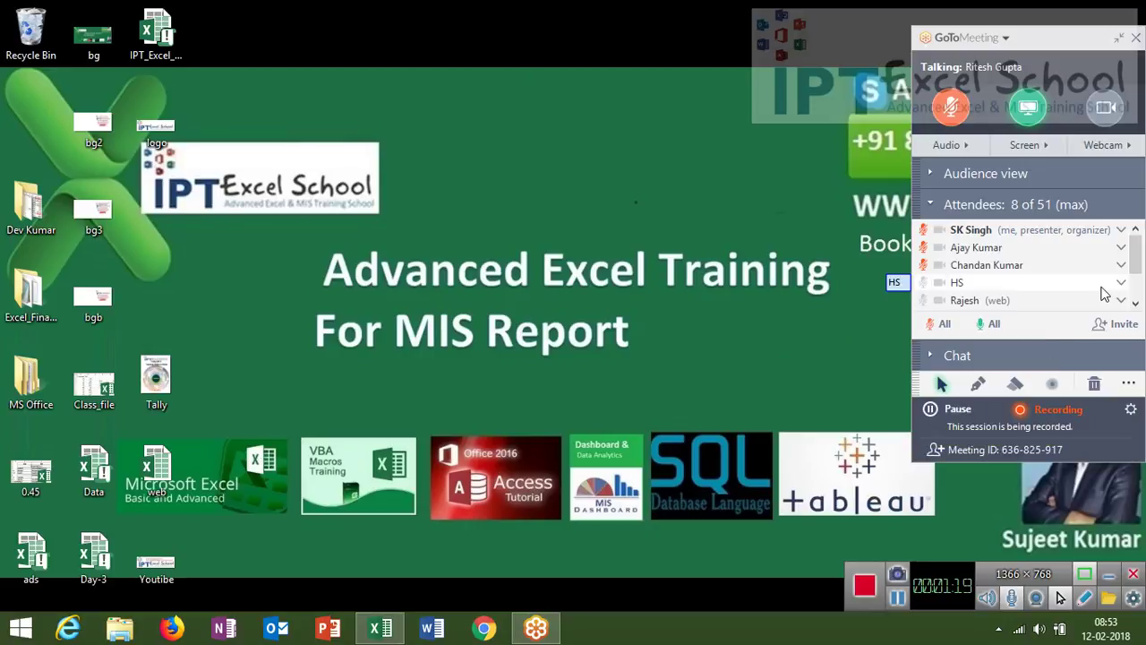
Unmute the presenter's microphone and shrink the control panel to compact form.
{"action": "scroll", "coordinate": [1133, 287], "scroll_direction": "down", "scroll_amount": 2}
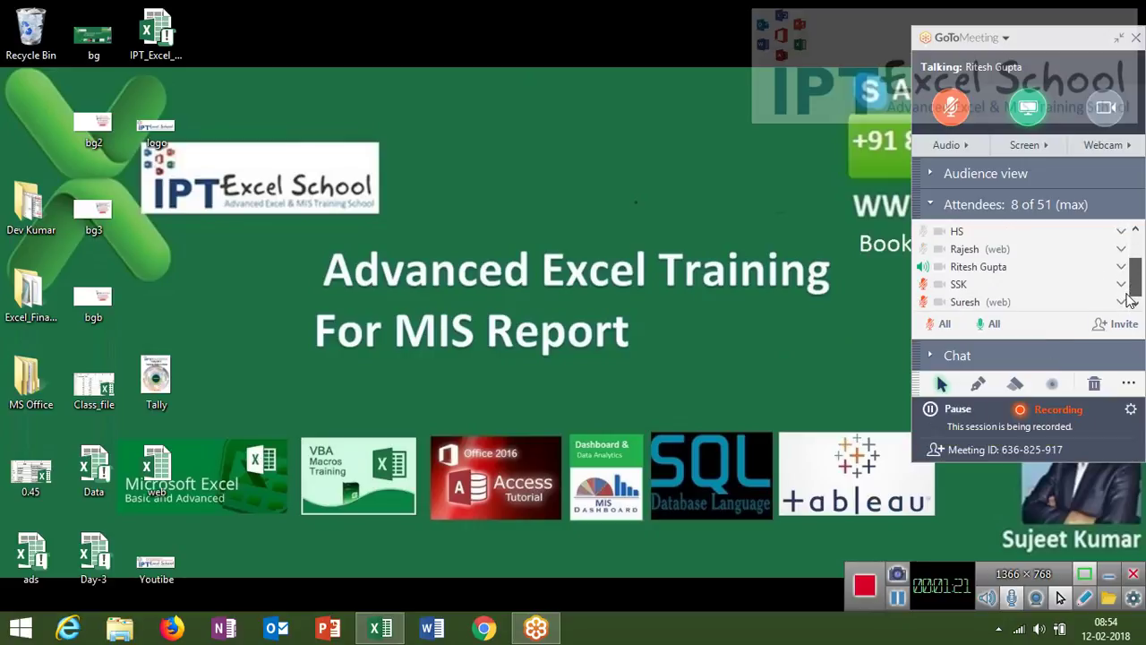
{"action": "scroll", "coordinate": [1133, 287], "scroll_direction": "up", "scroll_amount": 2}
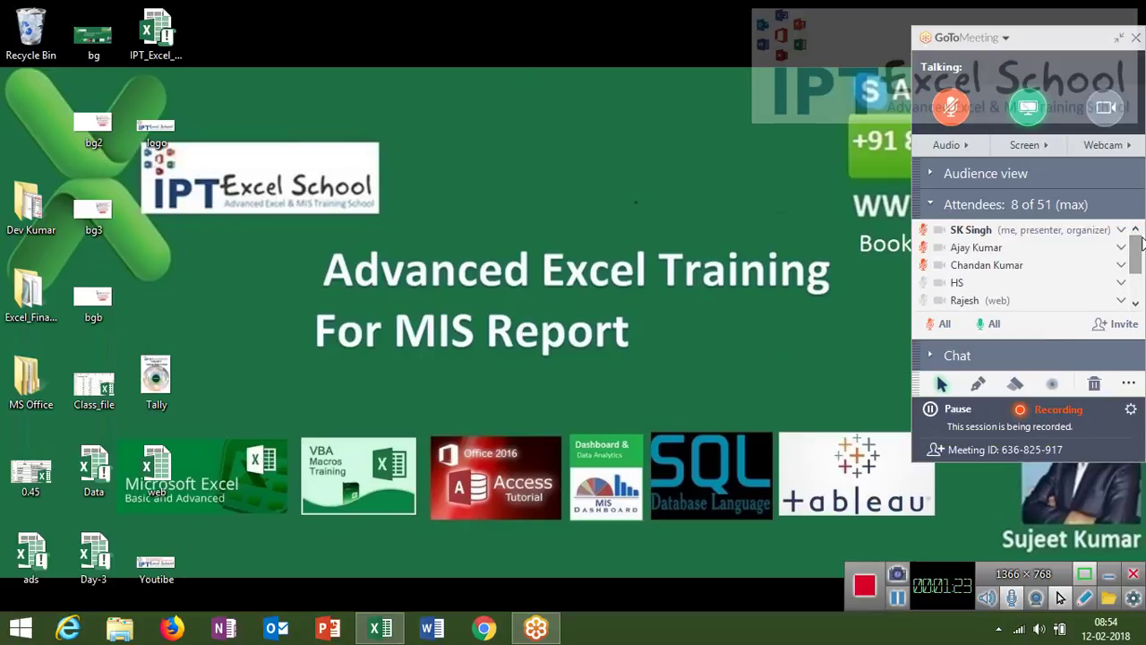
{"action": "left_click", "coordinate": [936, 110]}
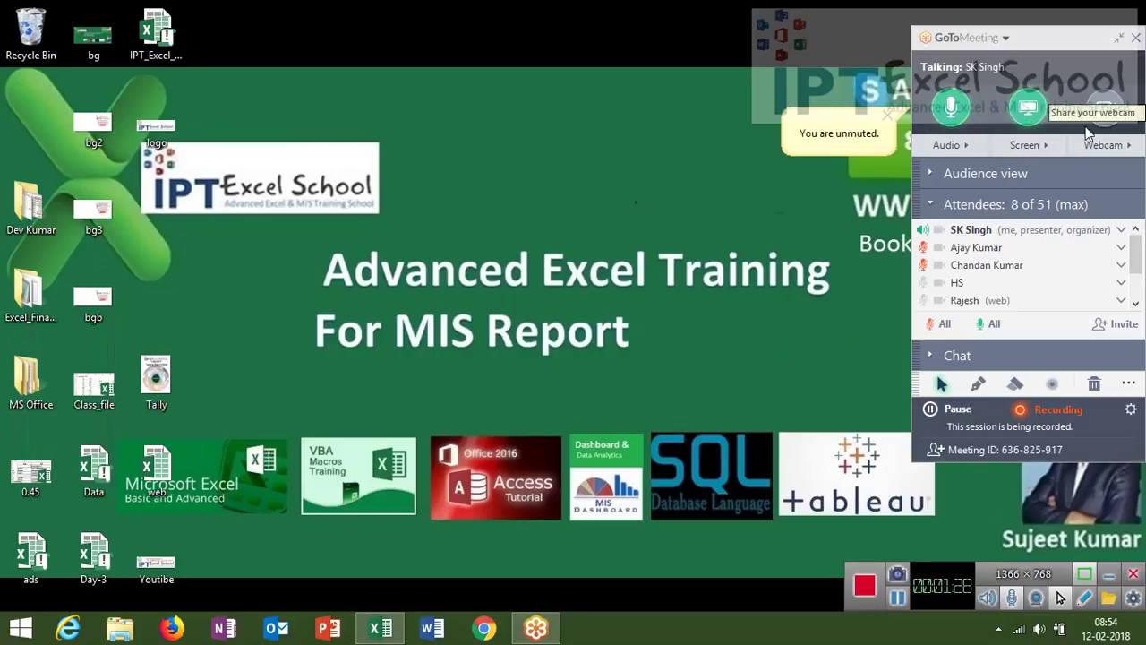
{"action": "left_click", "coordinate": [1120, 39]}
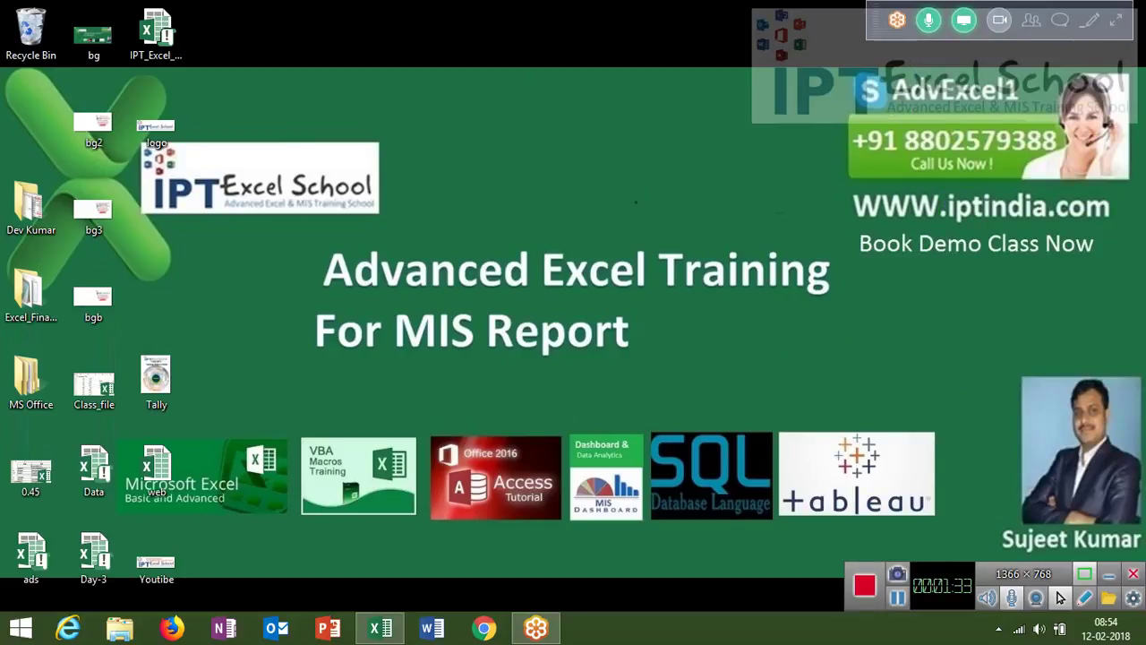
In the Class_file workbook, clear the old income and tax data from columns A:J.
{"action": "left_click", "coordinate": [381, 618]}
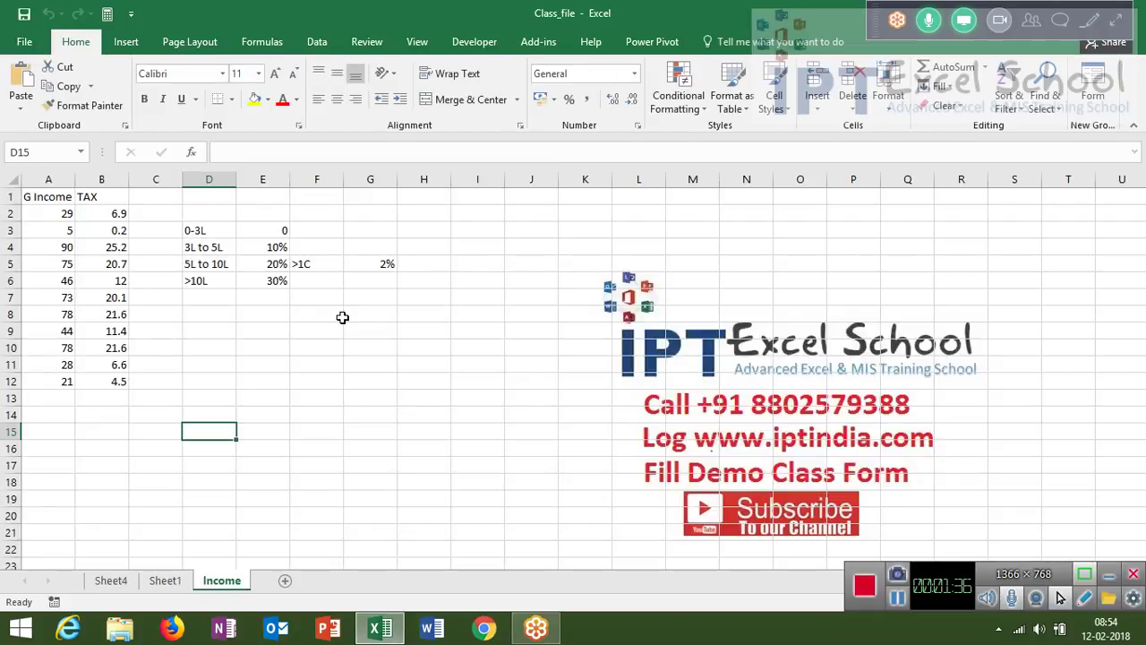
{"action": "left_click_drag", "start_coordinate": [48, 179], "coordinate": [101, 179]}
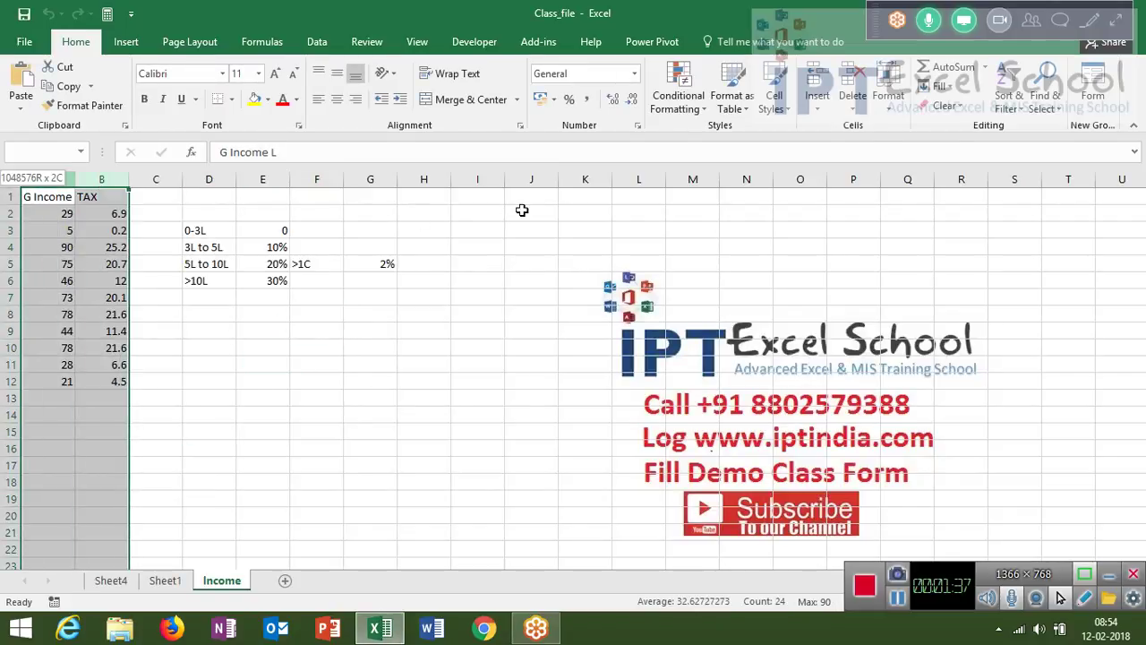
{"action": "left_click_drag", "start_coordinate": [522, 210], "coordinate": [514, 225]}
{"action": "key", "text": "Delete"}
Enter test value 12 in C2 and look at the custom number format codes.
{"action": "left_click_drag", "start_coordinate": [147, 216], "coordinate": [209, 242]}
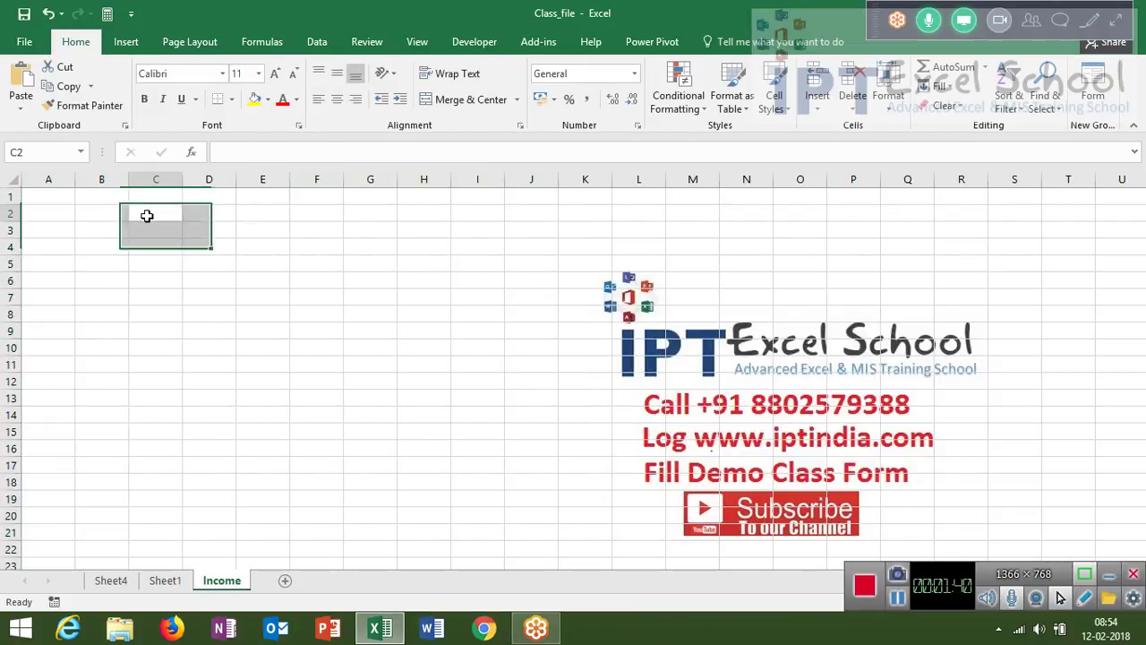
{"action": "left_click", "coordinate": [147, 216]}
{"action": "type", "text": "12"}
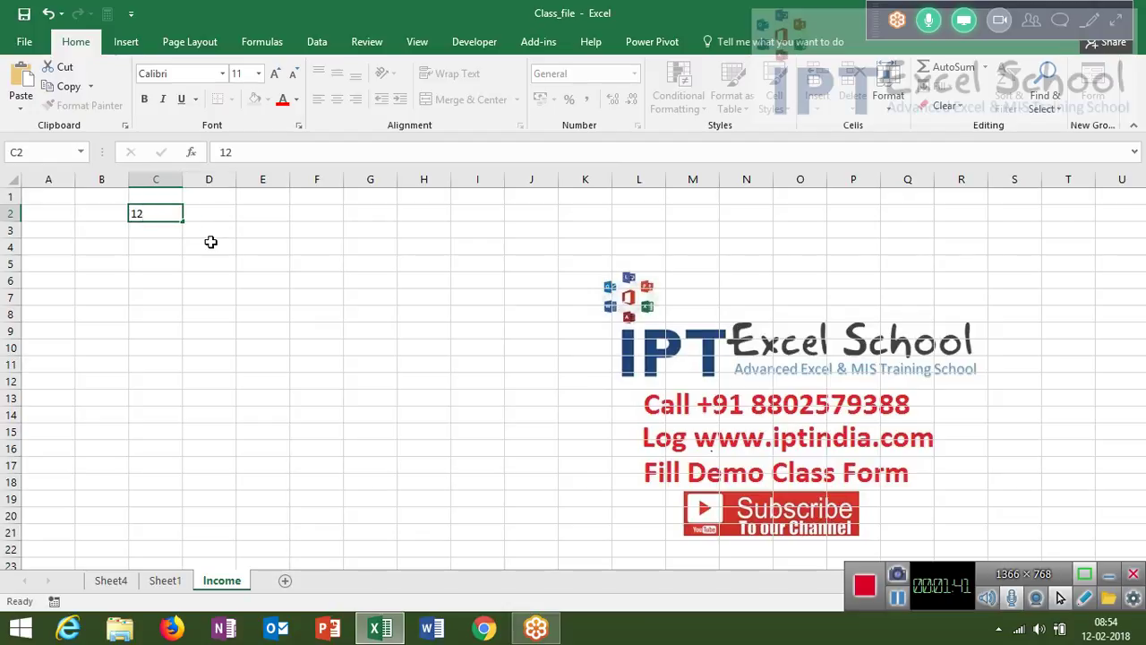
{"action": "left_click", "coordinate": [211, 242]}
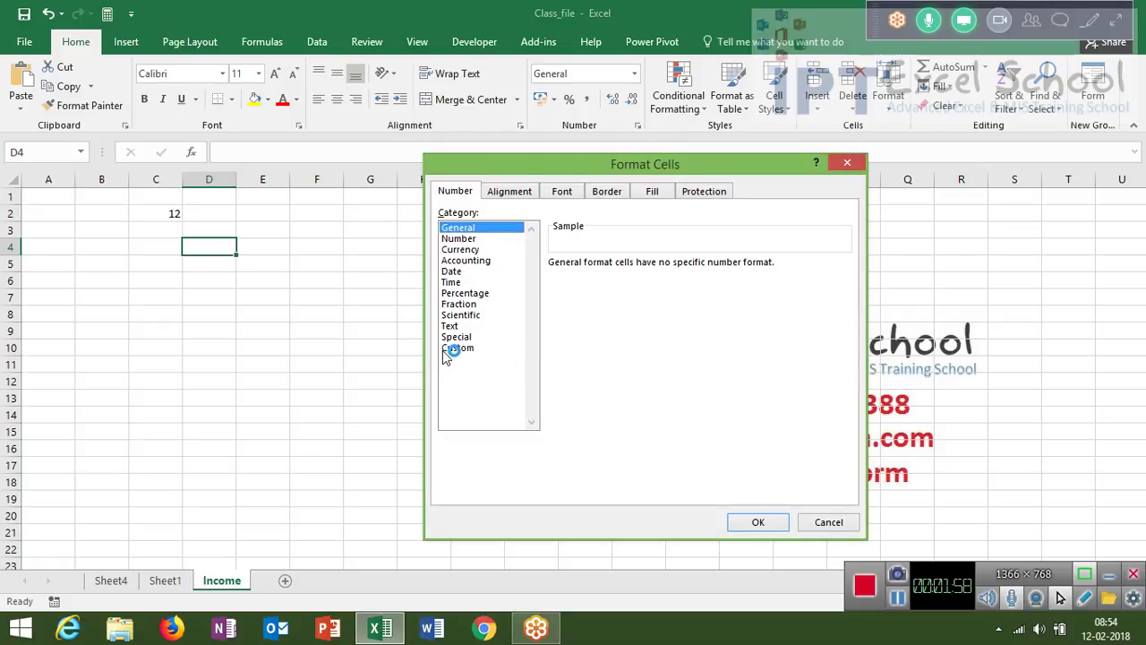
{"action": "left_click", "coordinate": [445, 350]}
{"action": "key", "text": "Escape"}
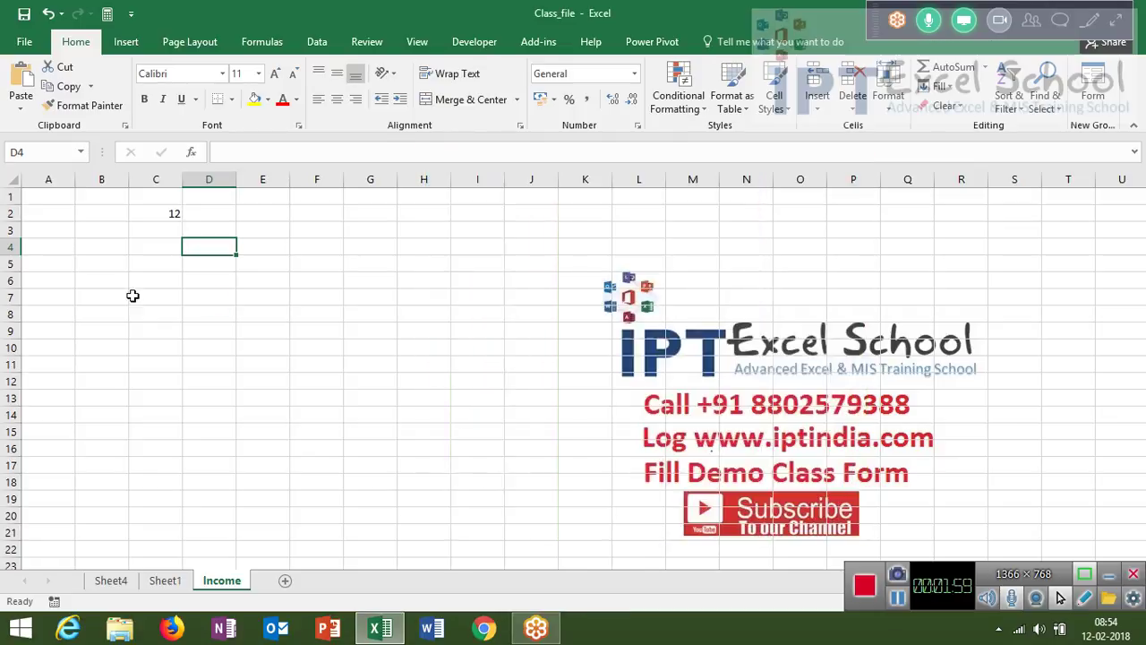
Enter test value 1245 in F6, then delete it.
{"action": "left_click", "coordinate": [165, 227]}
{"action": "key", "text": "Up"}
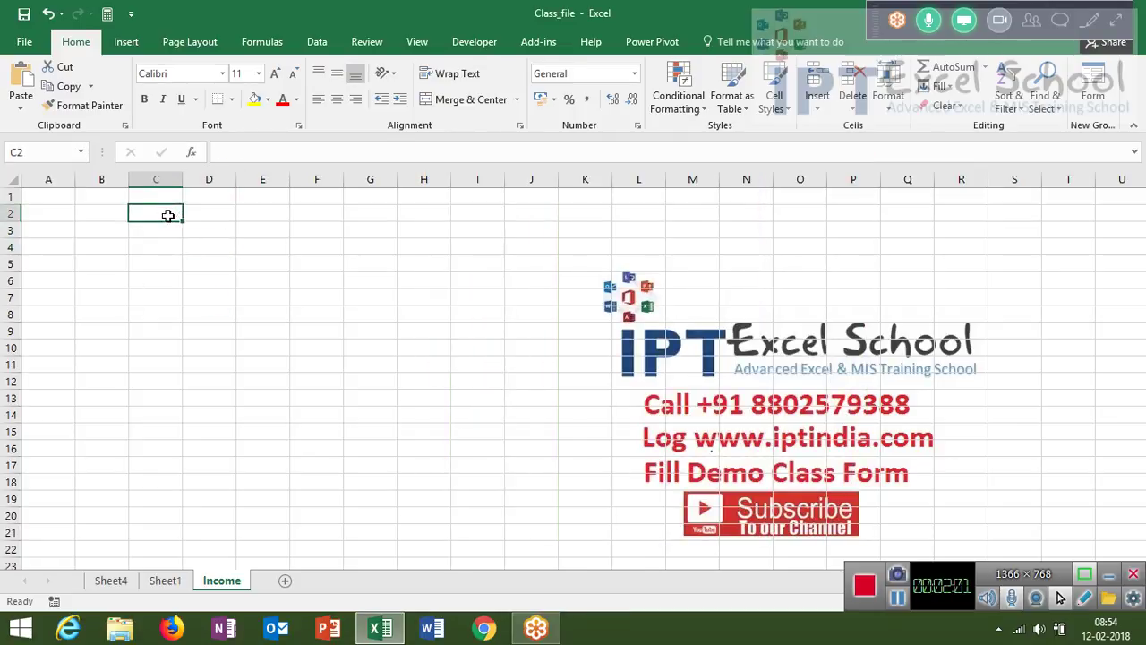
{"action": "key", "text": "Right"}
{"action": "key", "text": "Right"}
{"action": "key", "text": "Right"}
{"action": "key", "text": "Down"}
{"action": "key", "text": "Down"}
{"action": "key", "text": "Down"}
{"action": "key", "text": "Down"}
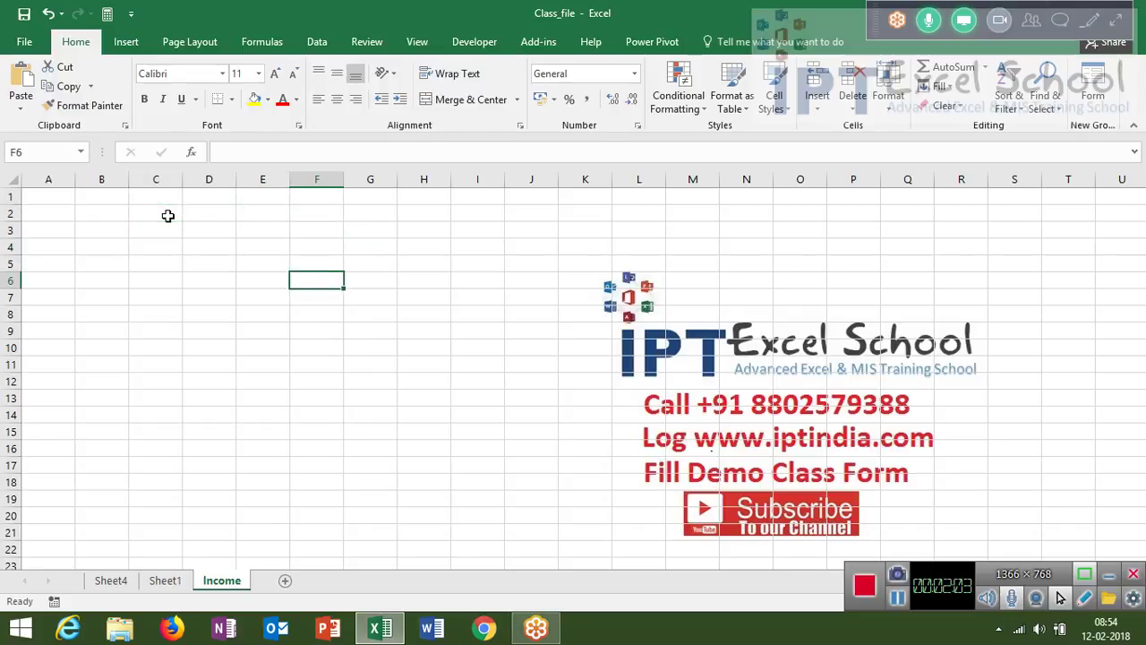
{"action": "type", "text": "1245"}
{"action": "key", "text": "Return"}
{"action": "key", "text": "Up"}
{"action": "key", "text": "Right"}
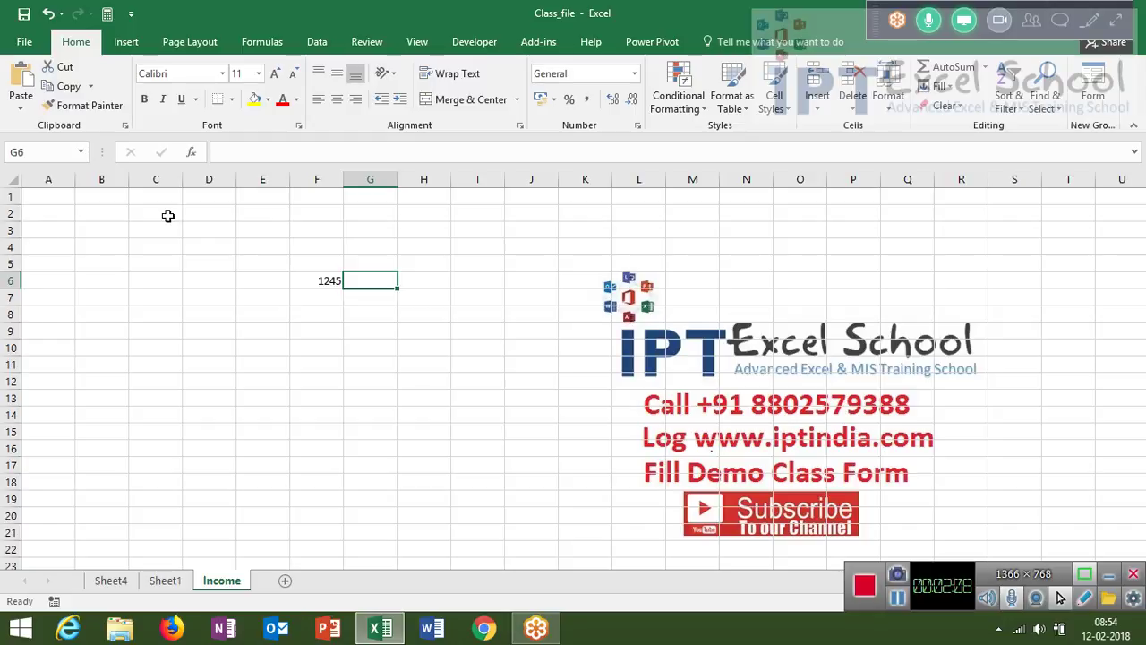
{"action": "key", "text": "Left"}
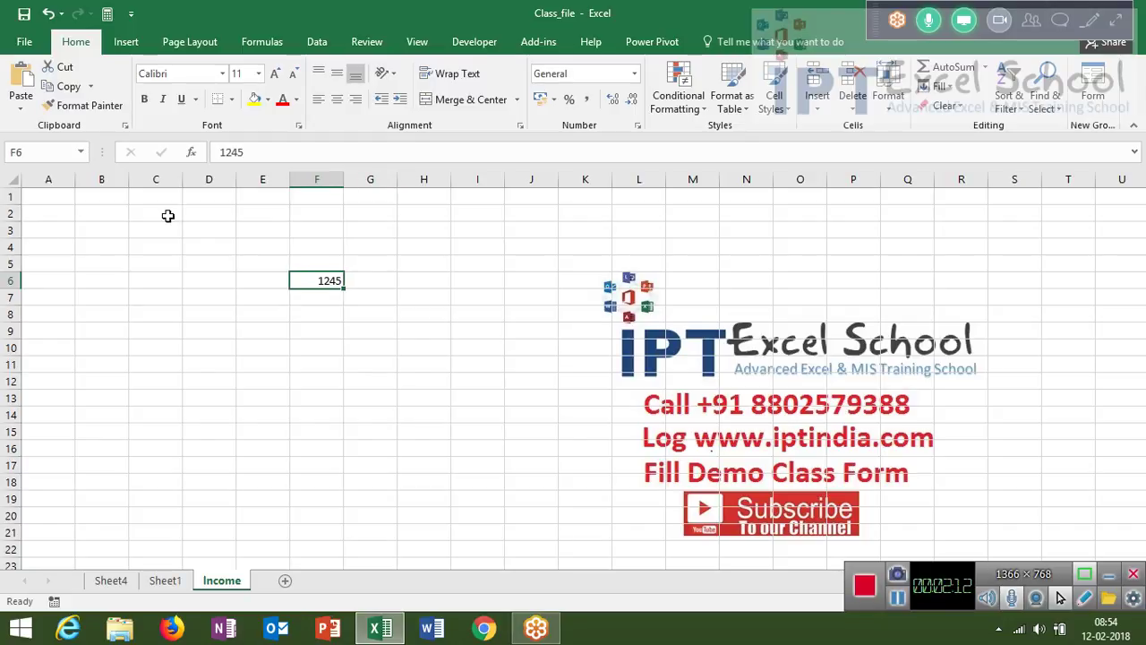
{"action": "key", "text": "Delete"}
Enter the heading Chq in A1 and 123456 in A2.
{"action": "key", "text": "ctrl+Up"}
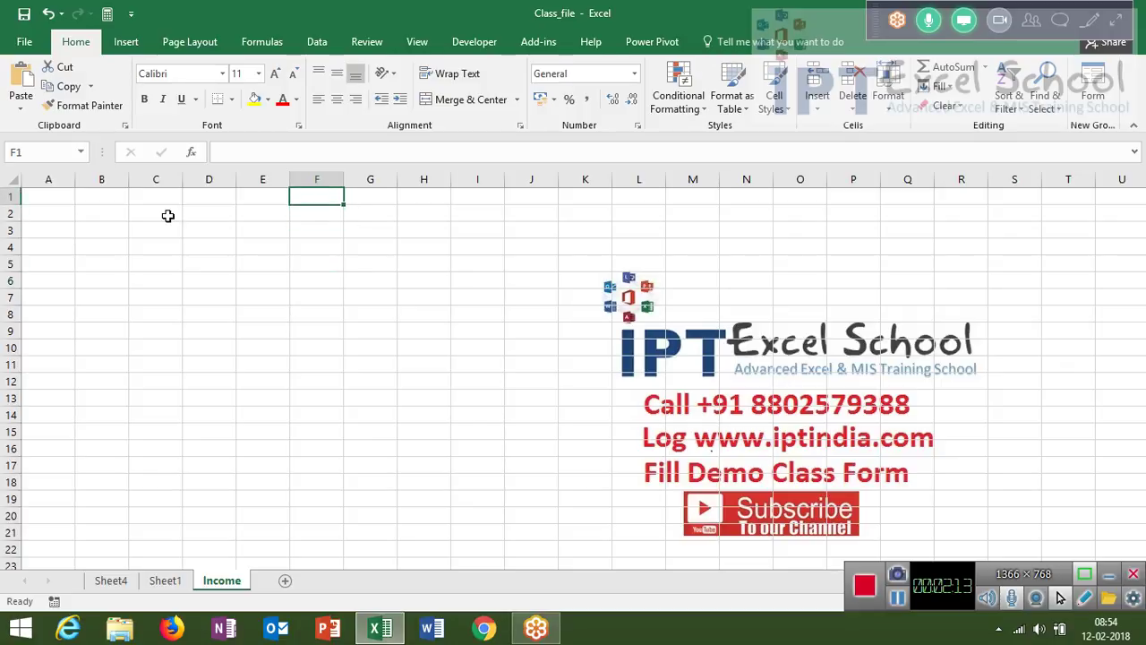
{"action": "key", "text": "ctrl+Left"}
{"action": "type", "text": "Chq"}
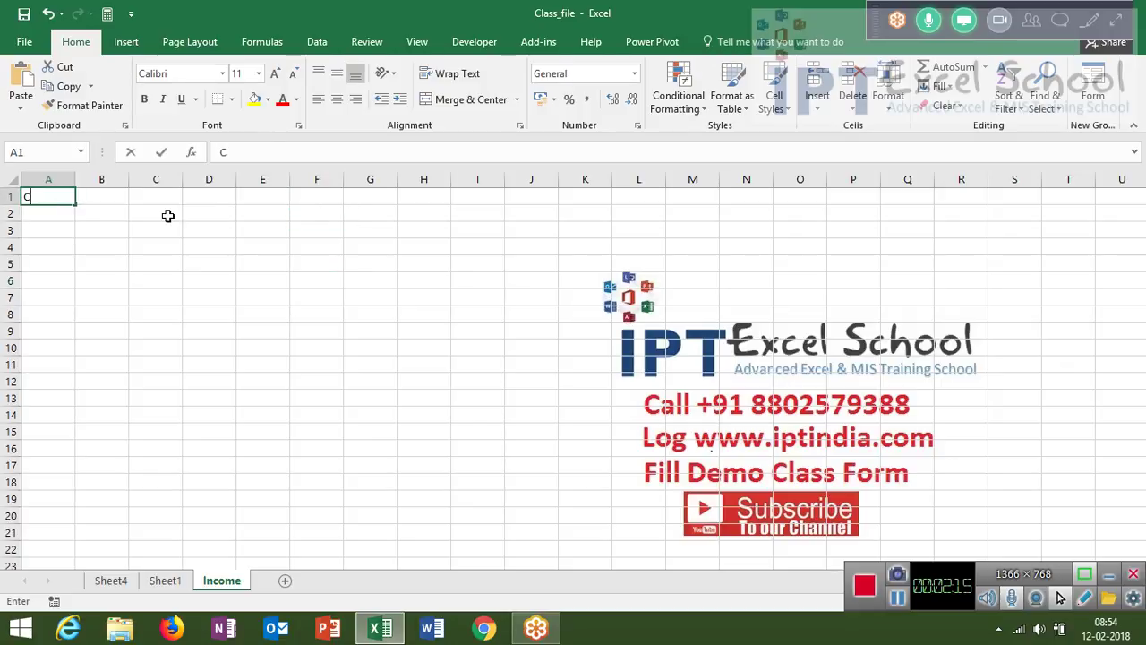
{"action": "key", "text": "Return"}
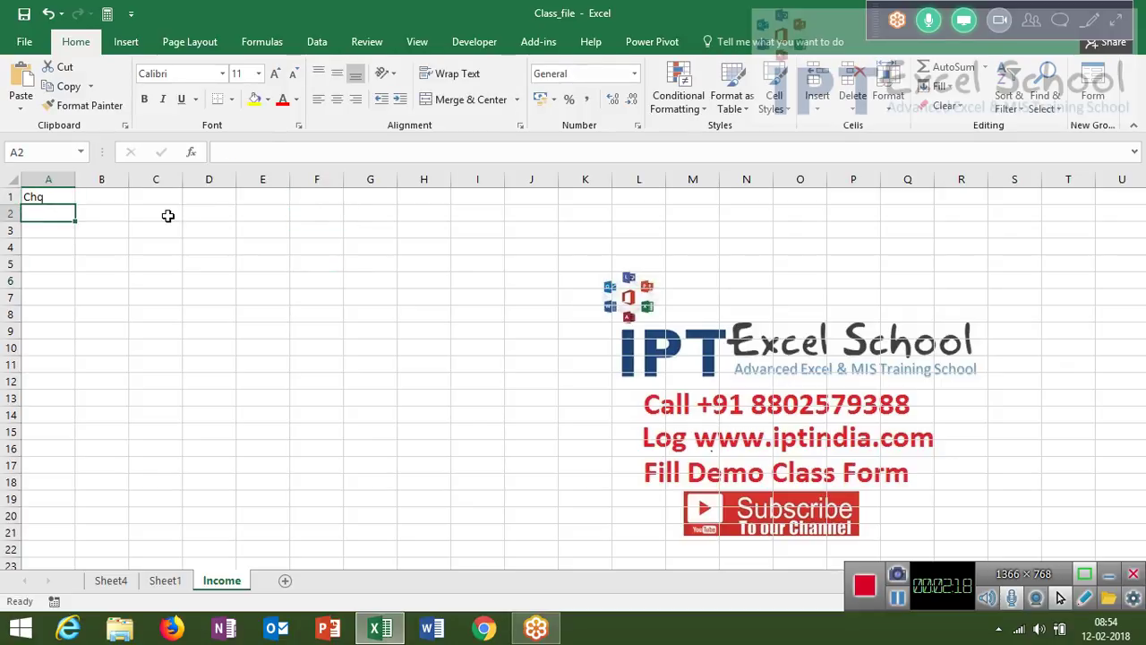
{"action": "type", "text": "1234"}
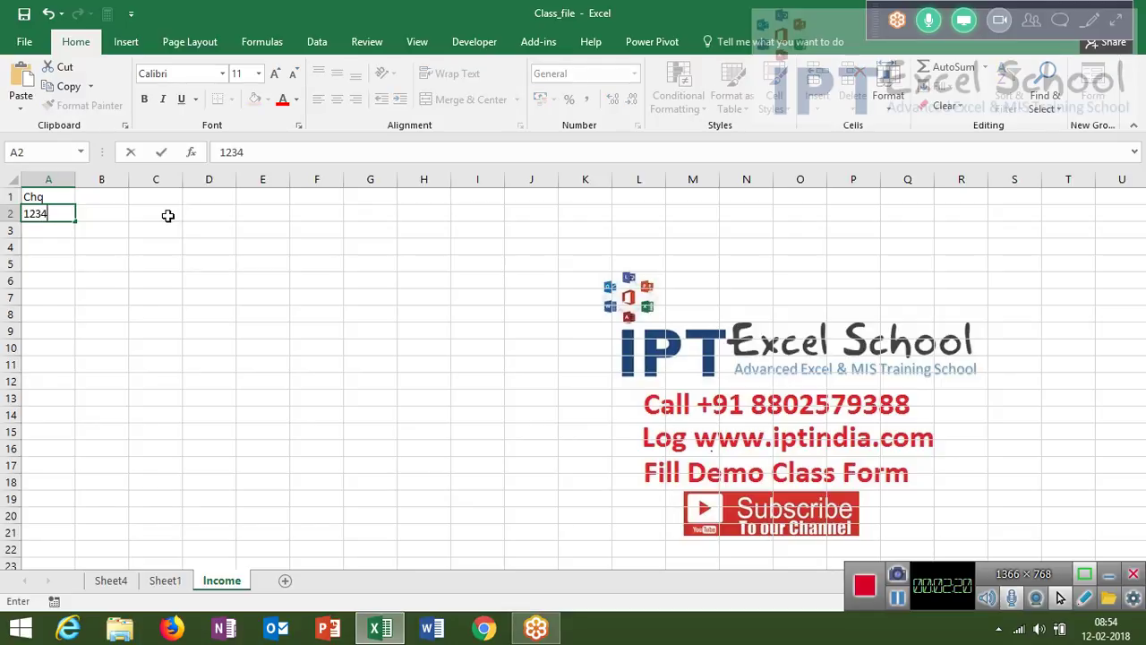
{"action": "type", "text": "56"}
{"action": "key", "text": "Return"}
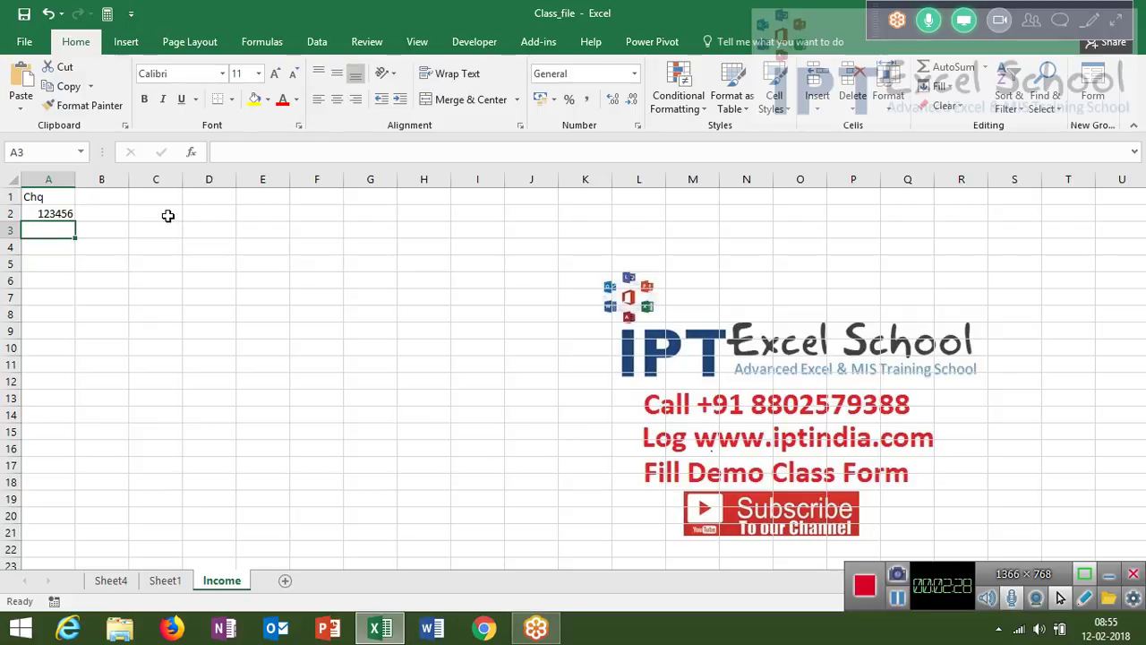
Re-enter A3 as '000123 so its leading zeros are kept as text.
{"action": "type", "text": "00"}
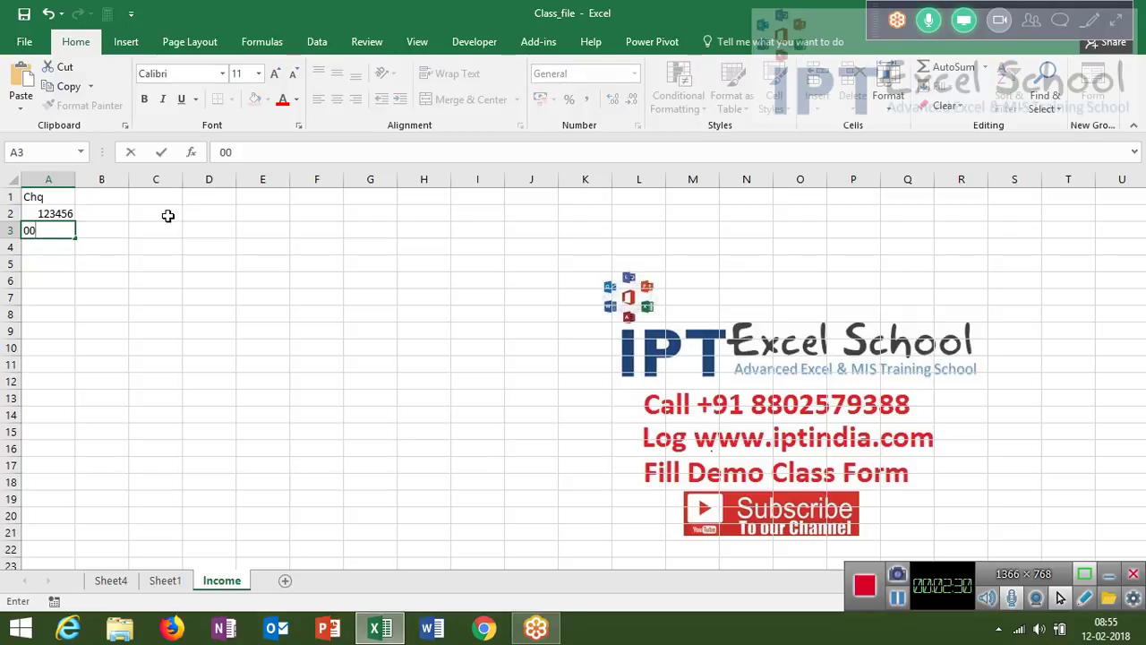
{"action": "type", "text": "1234"}
{"action": "type", "text": "5"}
{"action": "key", "text": "Return"}
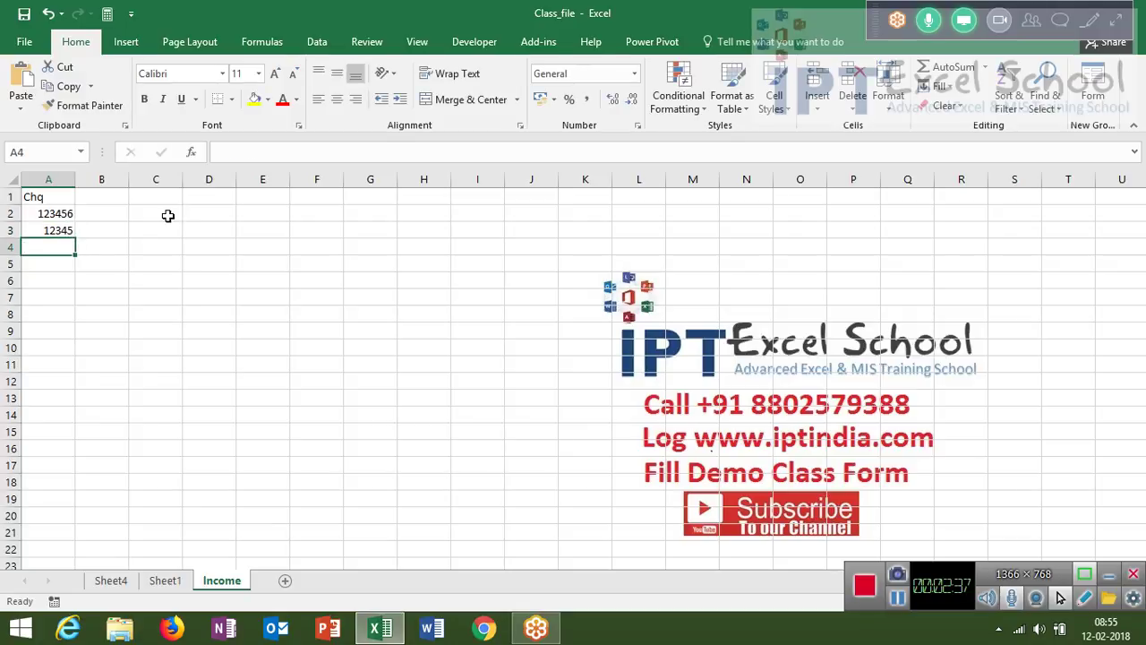
{"action": "key", "text": "Up"}
{"action": "type", "text": "'"}
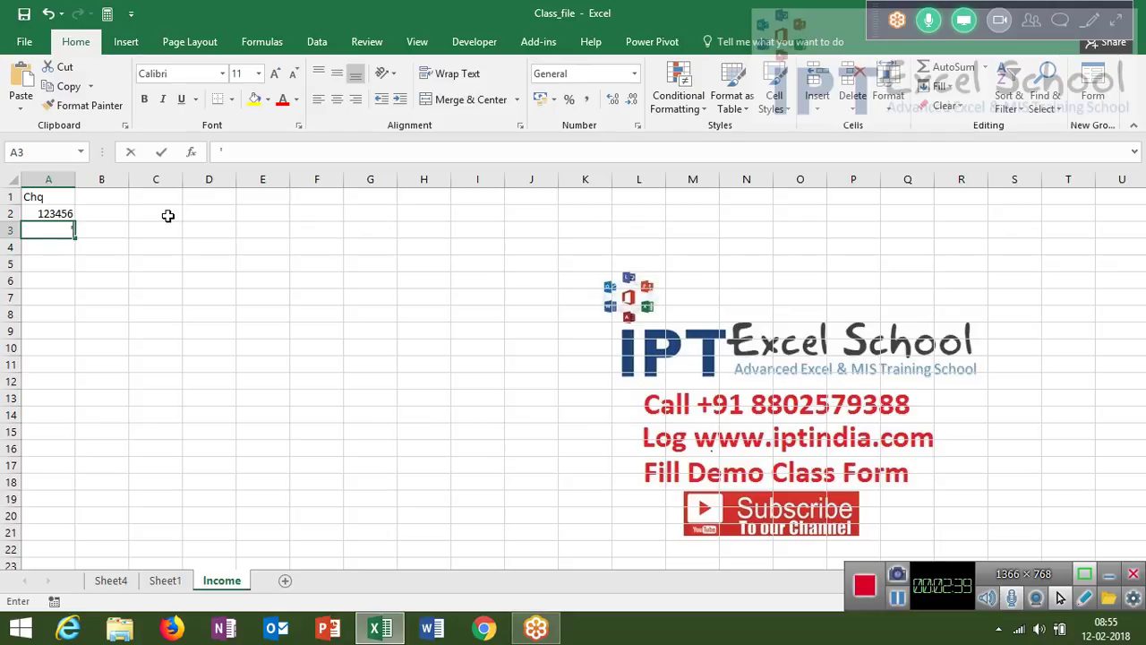
{"action": "type", "text": "000"}
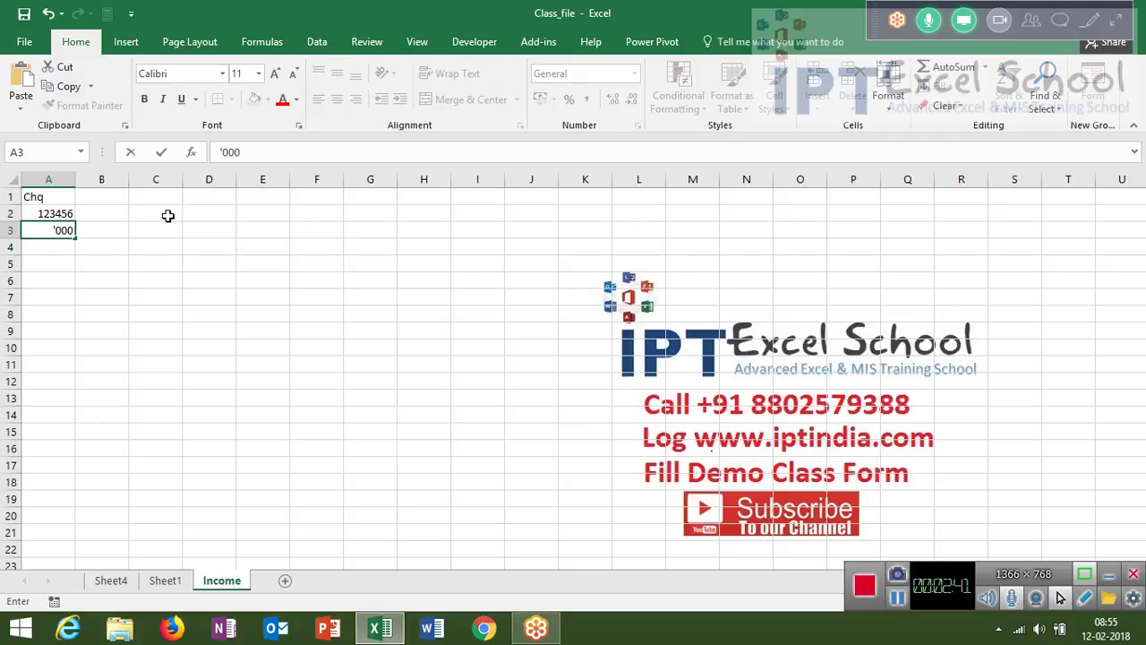
{"action": "type", "text": "123"}
{"action": "key", "text": "Return"}
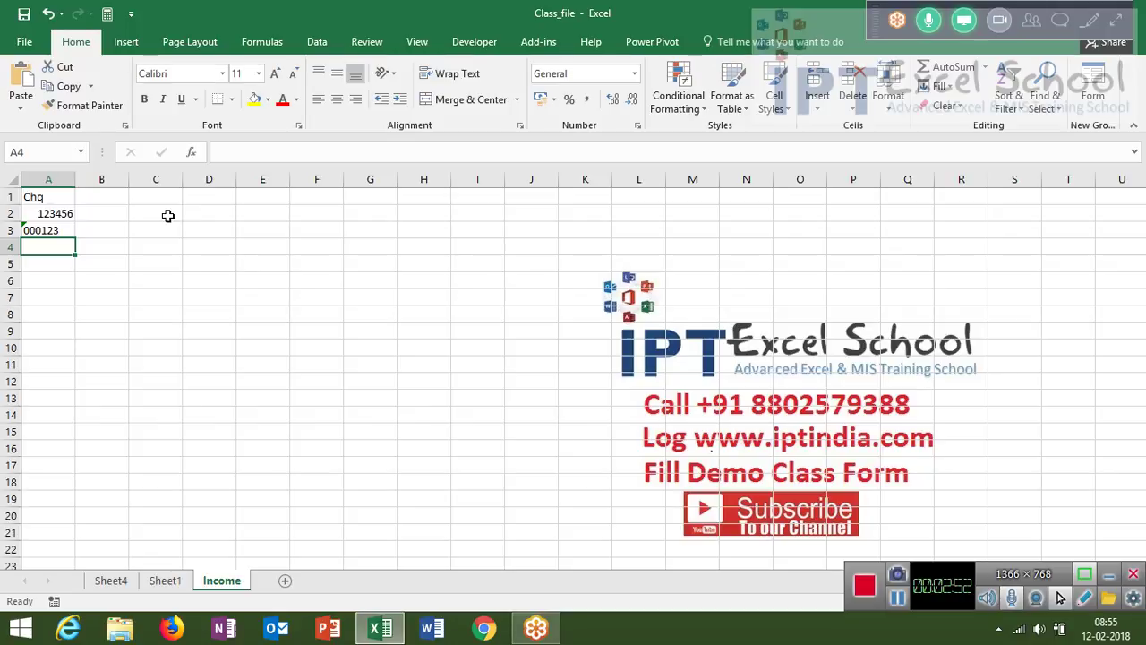
{"action": "left_click", "coordinate": [56, 230]}
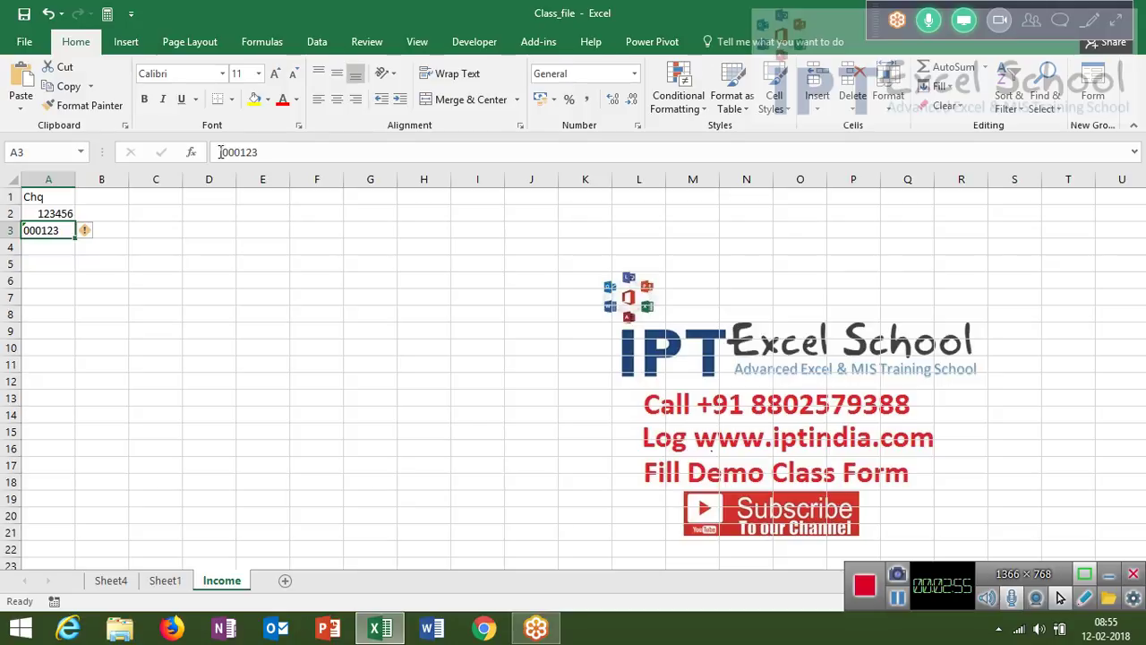
Format column A as Text and enter 0003215 in A4 with its leading zeros.
{"action": "left_click", "coordinate": [49, 180]}
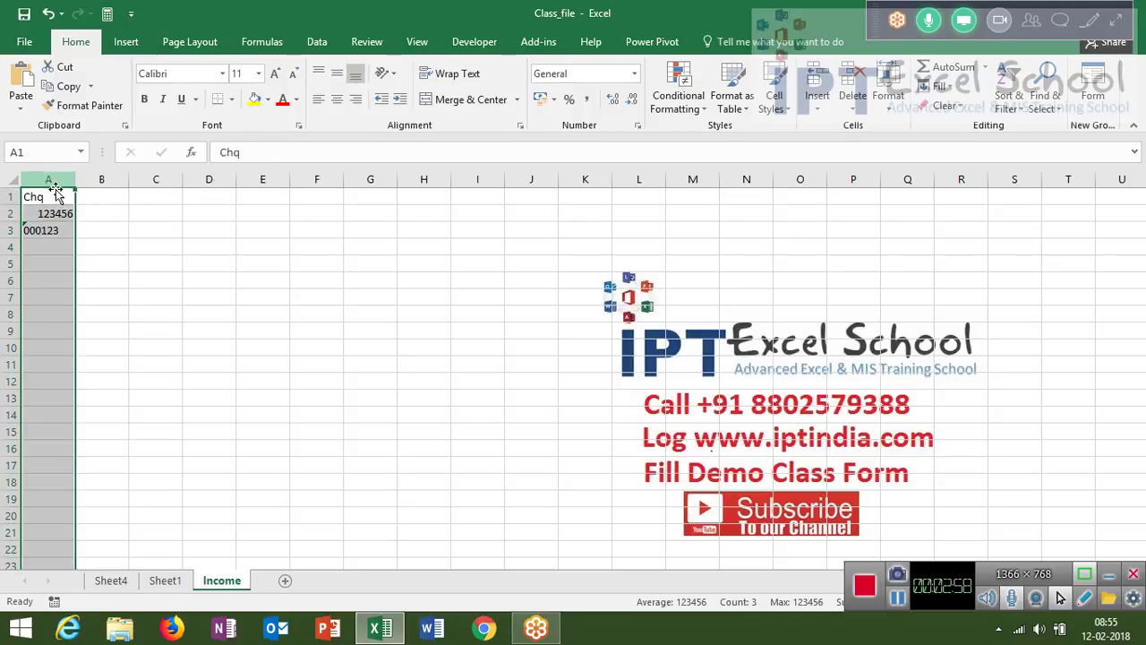
{"action": "right_click", "coordinate": [49, 180]}
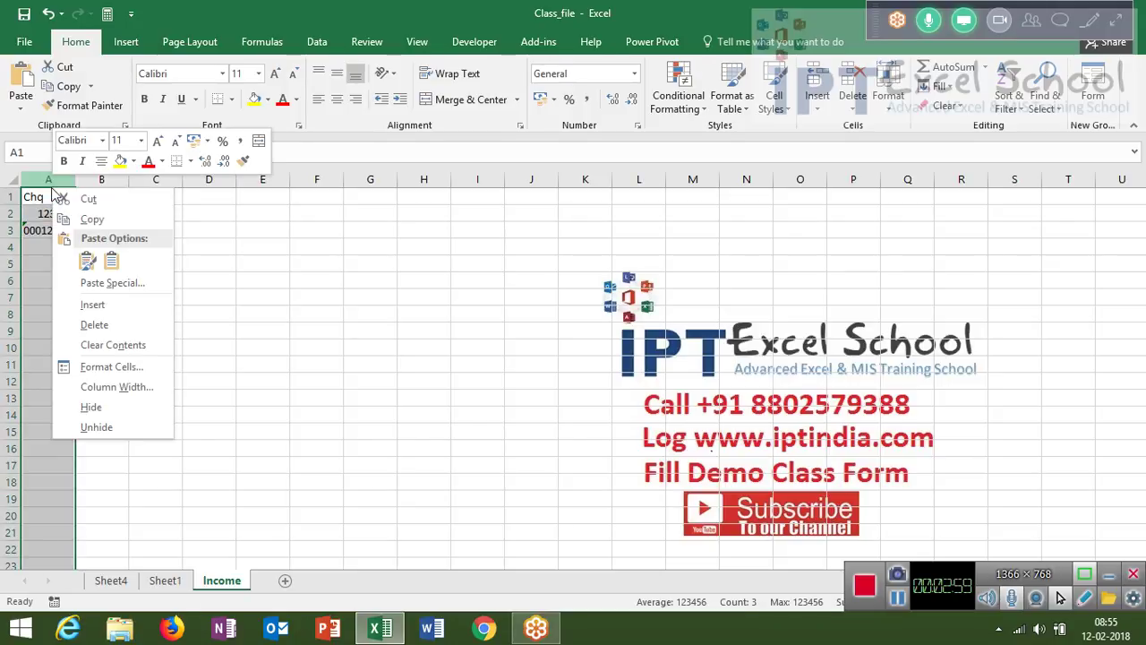
{"action": "left_click", "coordinate": [110, 375]}
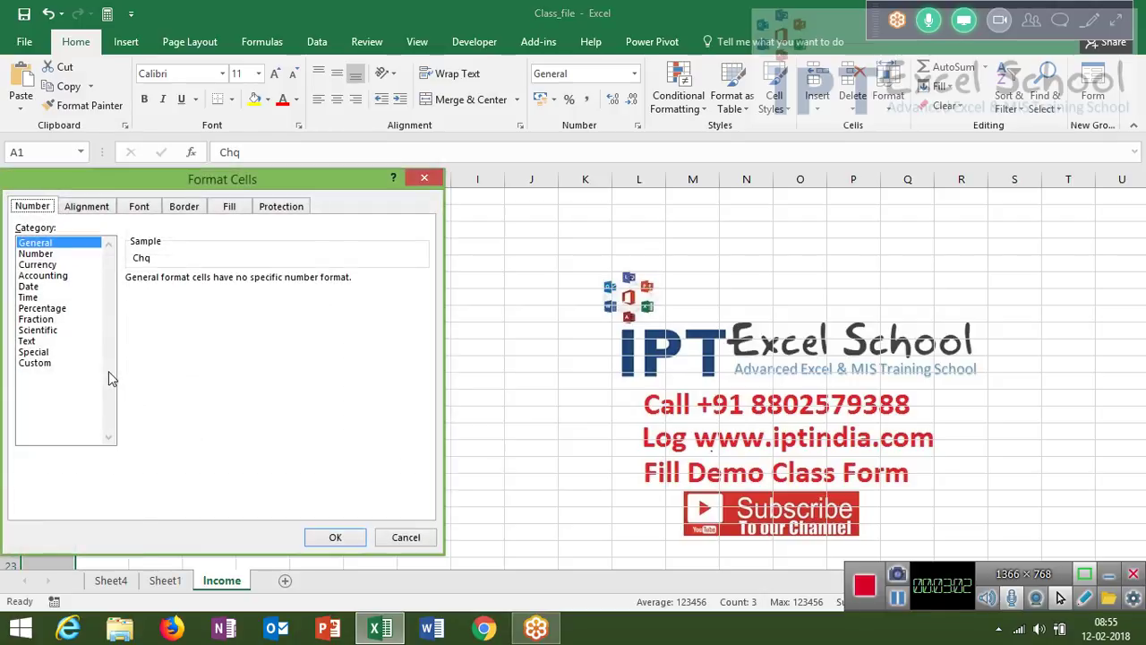
{"action": "left_click", "coordinate": [36, 342]}
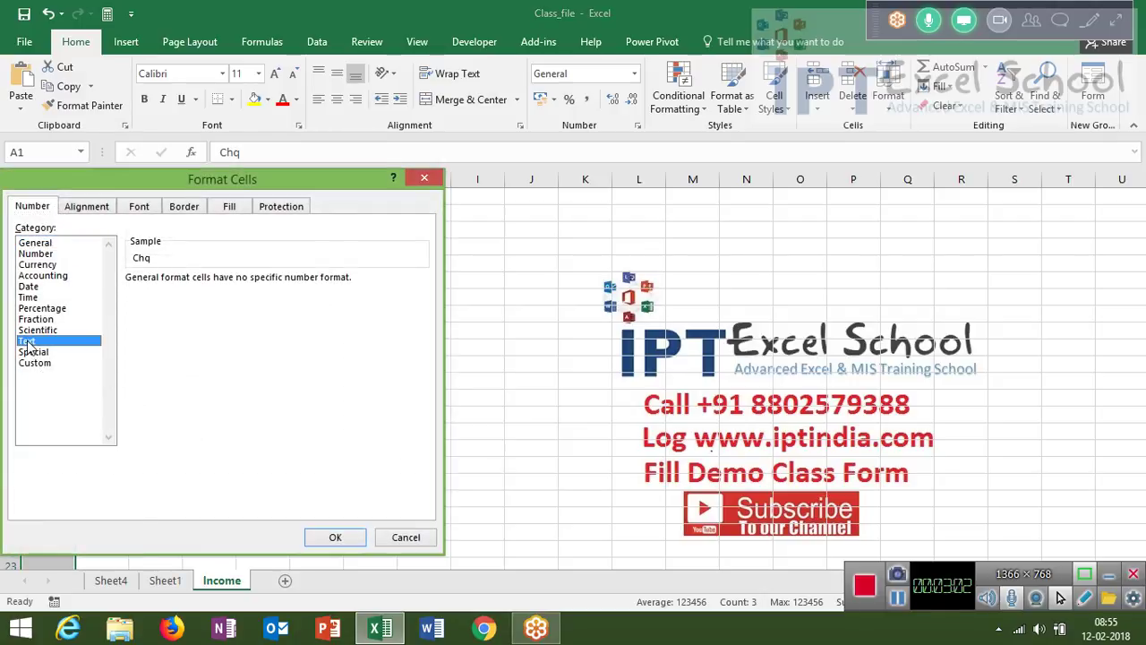
{"action": "left_click", "coordinate": [337, 537]}
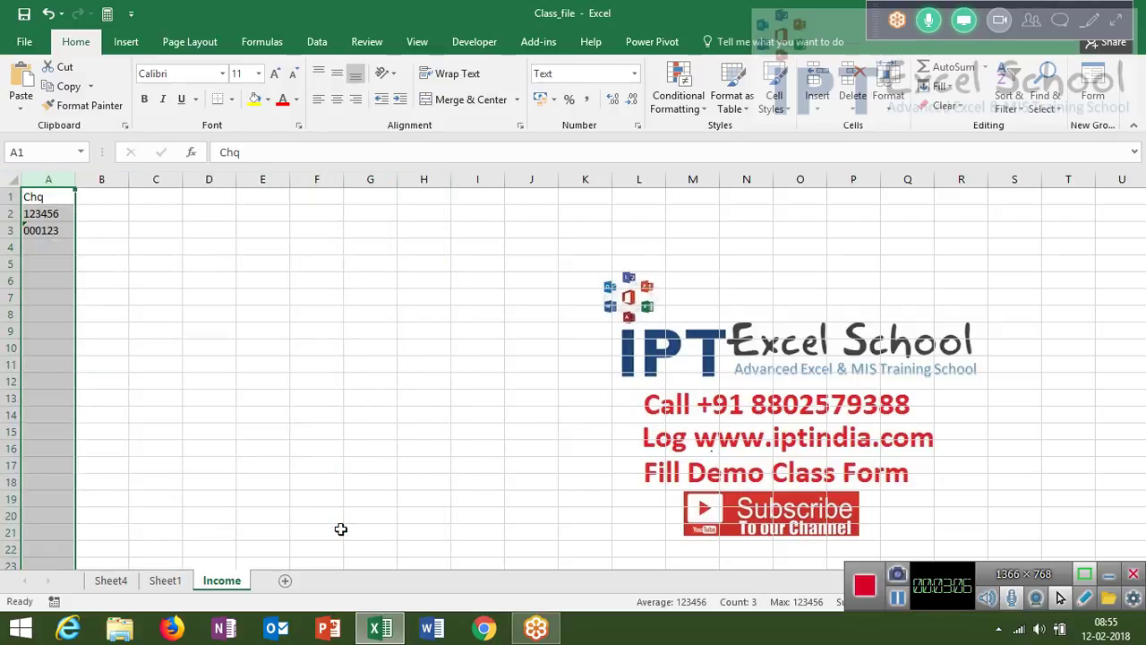
{"action": "left_click", "coordinate": [54, 251]}
{"action": "type", "text": "0003"}
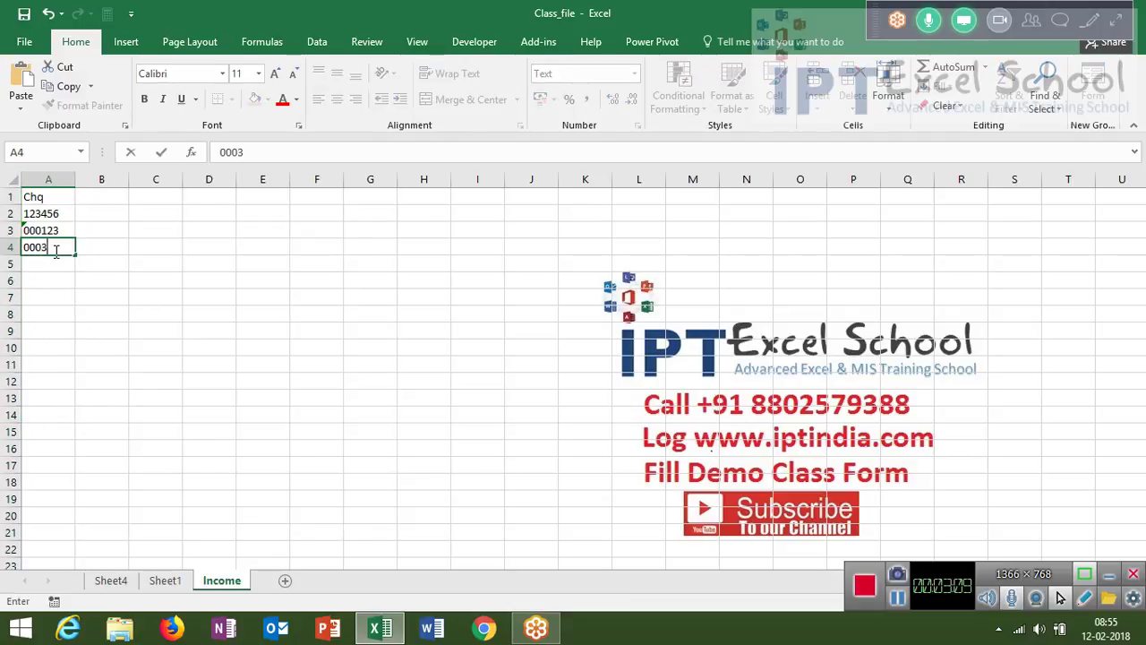
{"action": "type", "text": "215"}
{"action": "key", "text": "ctrl+Return"}
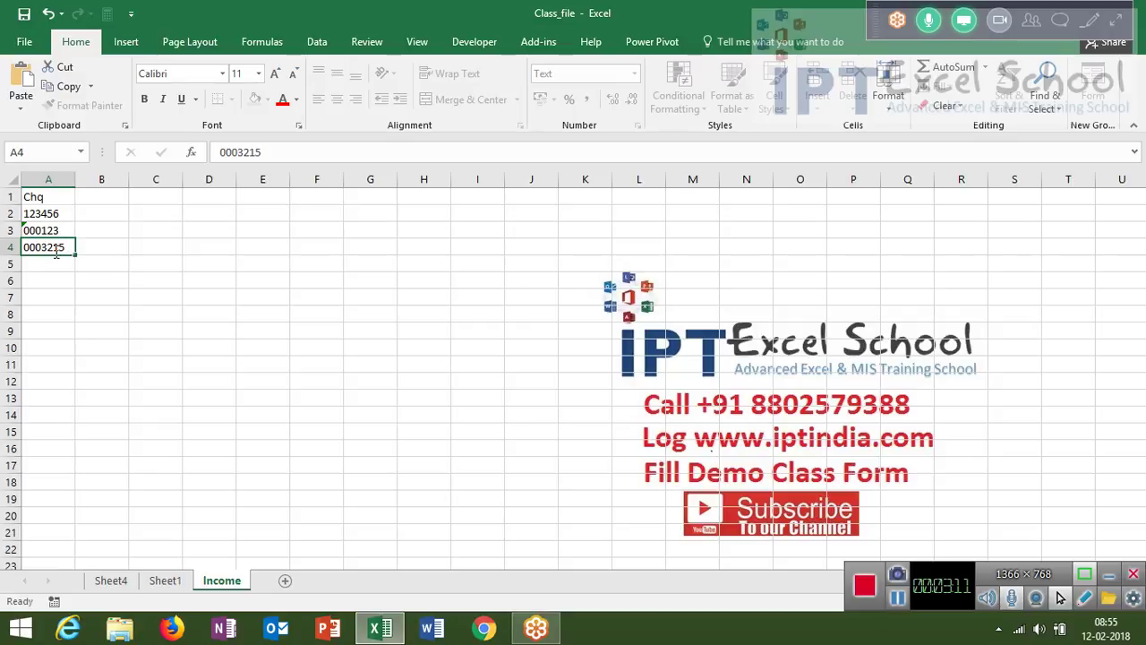
{"action": "key", "text": "Return"}
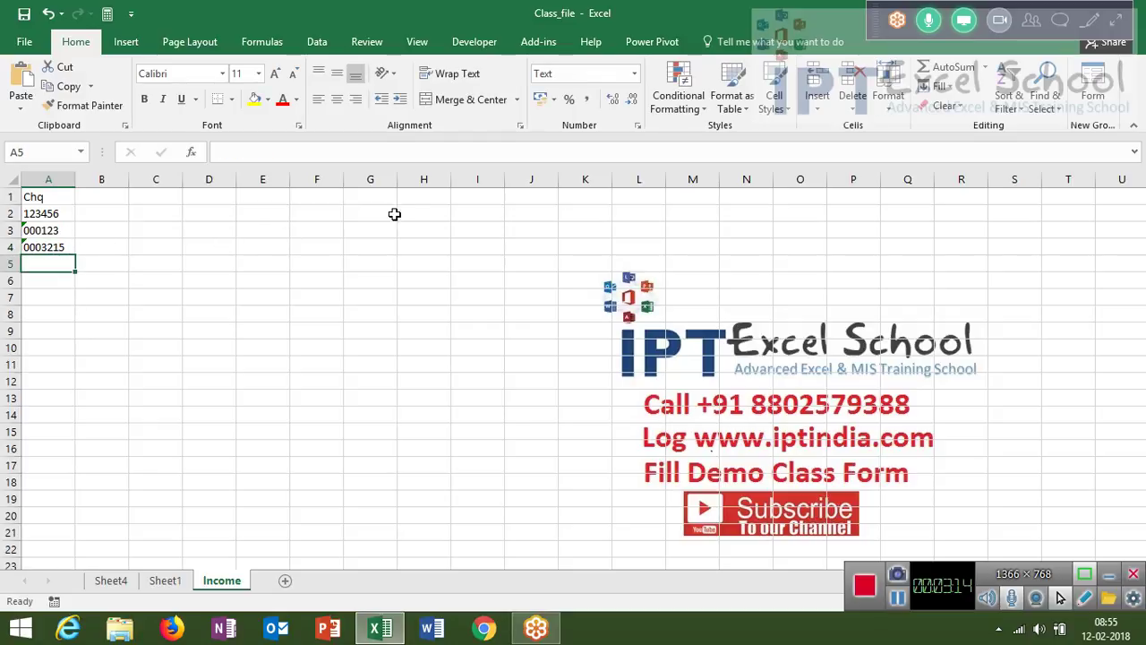
Enter 8521, 32 and 1236 into G2:G4.
{"action": "left_click", "coordinate": [394, 214]}
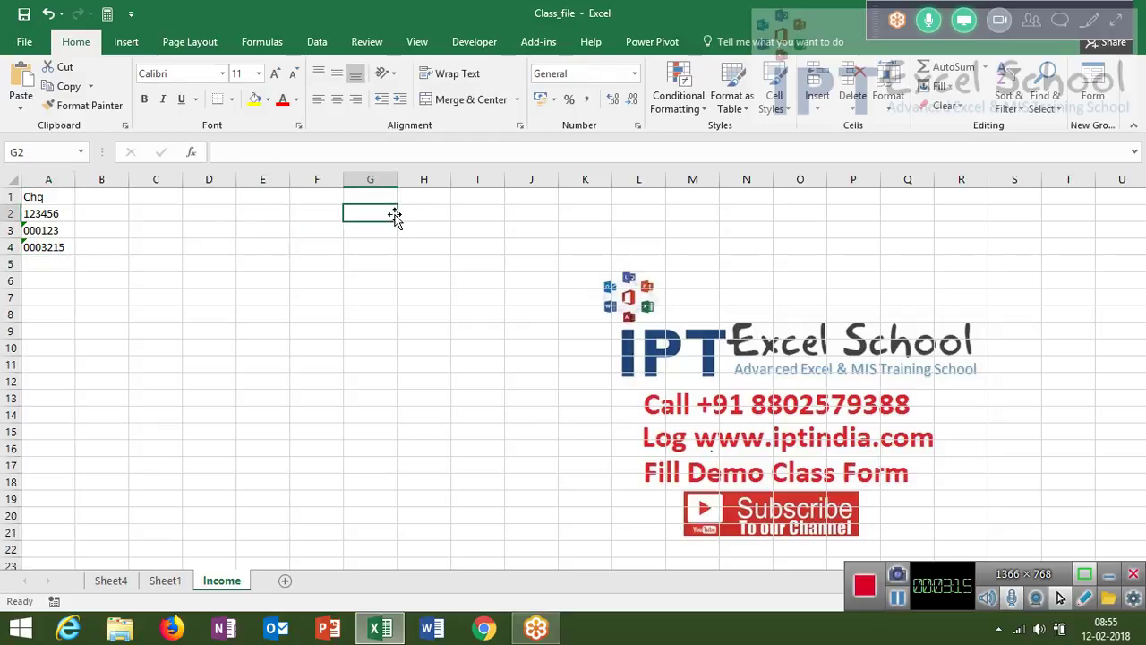
{"action": "type", "text": "8523"}
{"action": "key", "text": "Return"}
{"action": "type", "text": "3"}
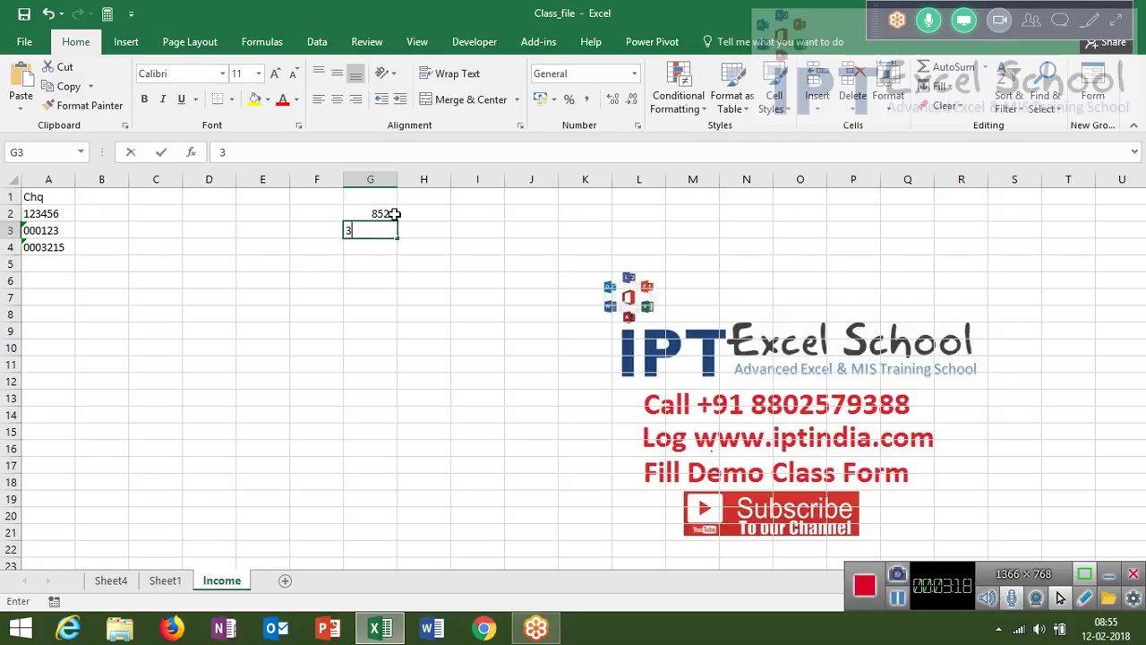
{"action": "type", "text": "2"}
{"action": "key", "text": "Return"}
{"action": "type", "text": "12"}
{"action": "key", "text": "Return"}
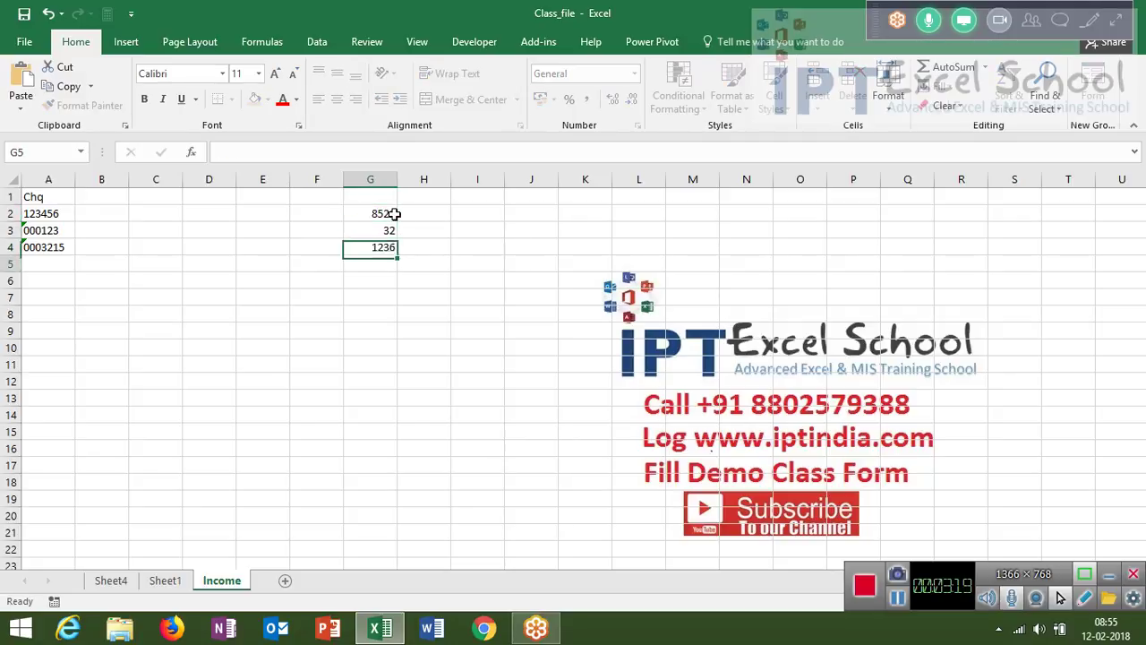
Fill G5 with 1236, enter 74253 in G6, and select G2:G6.
{"action": "type", "text": "24646"}
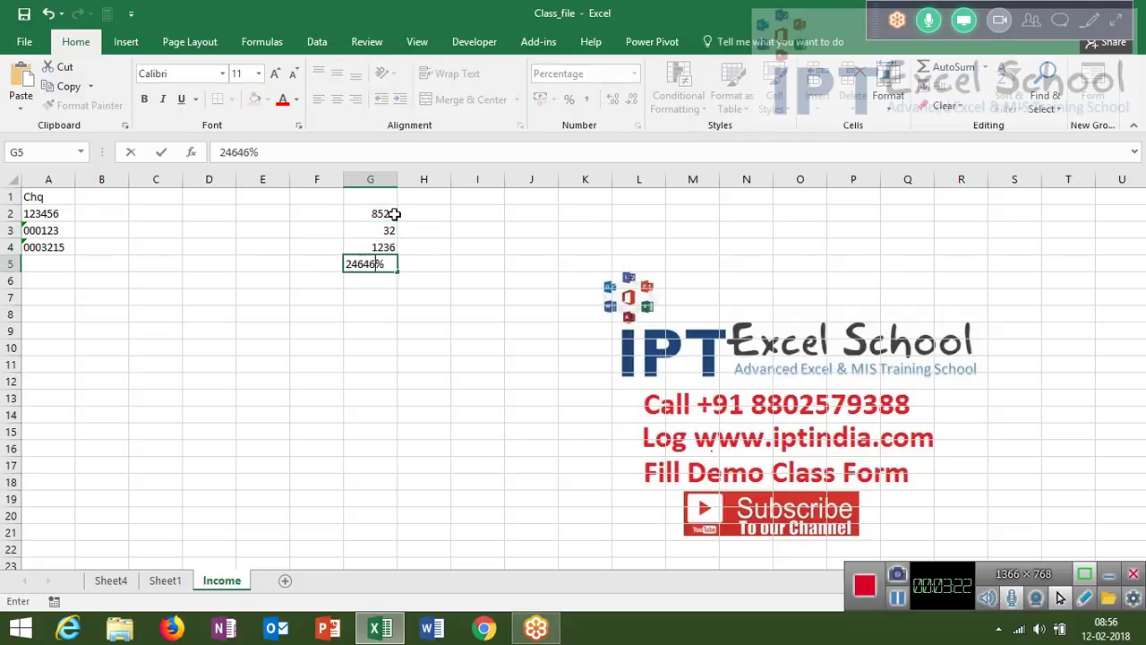
{"action": "key", "text": "Escape"}
{"action": "key", "text": "ctrl+d"}
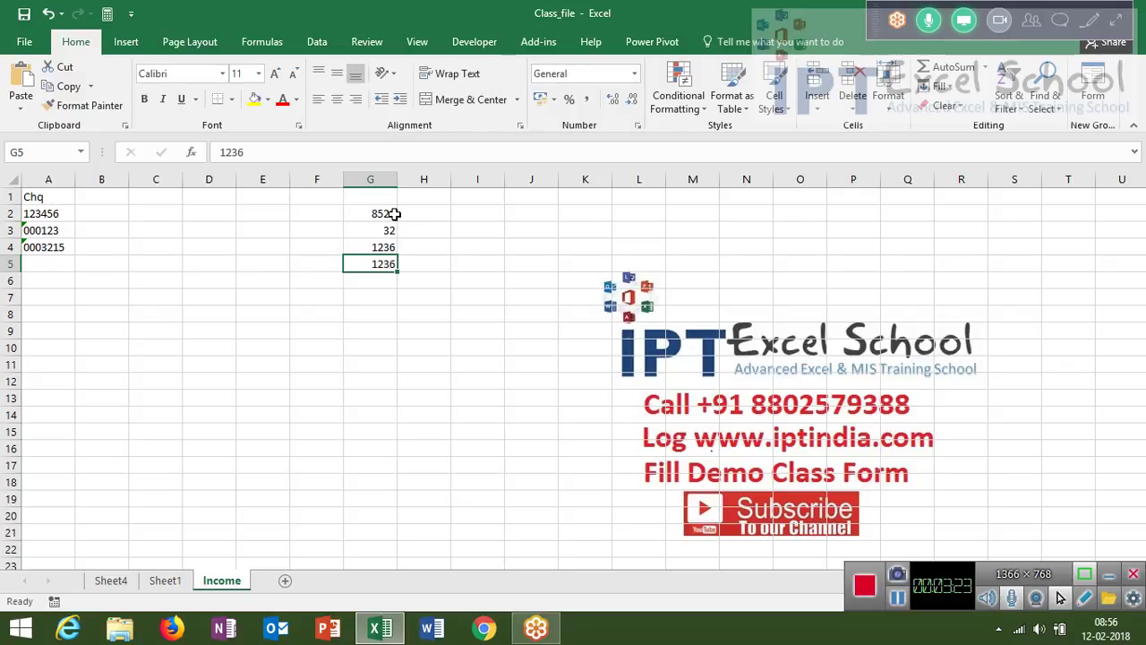
{"action": "key", "text": "Return"}
{"action": "type", "text": "7425"}
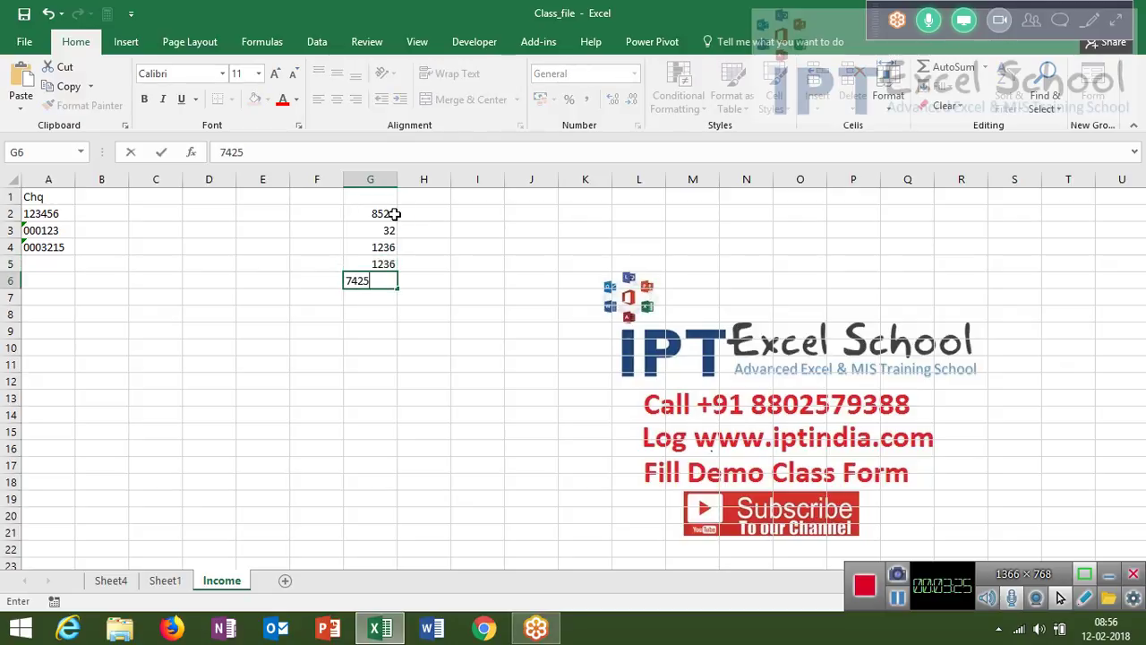
{"action": "type", "text": "3"}
{"action": "key", "text": "Return"}
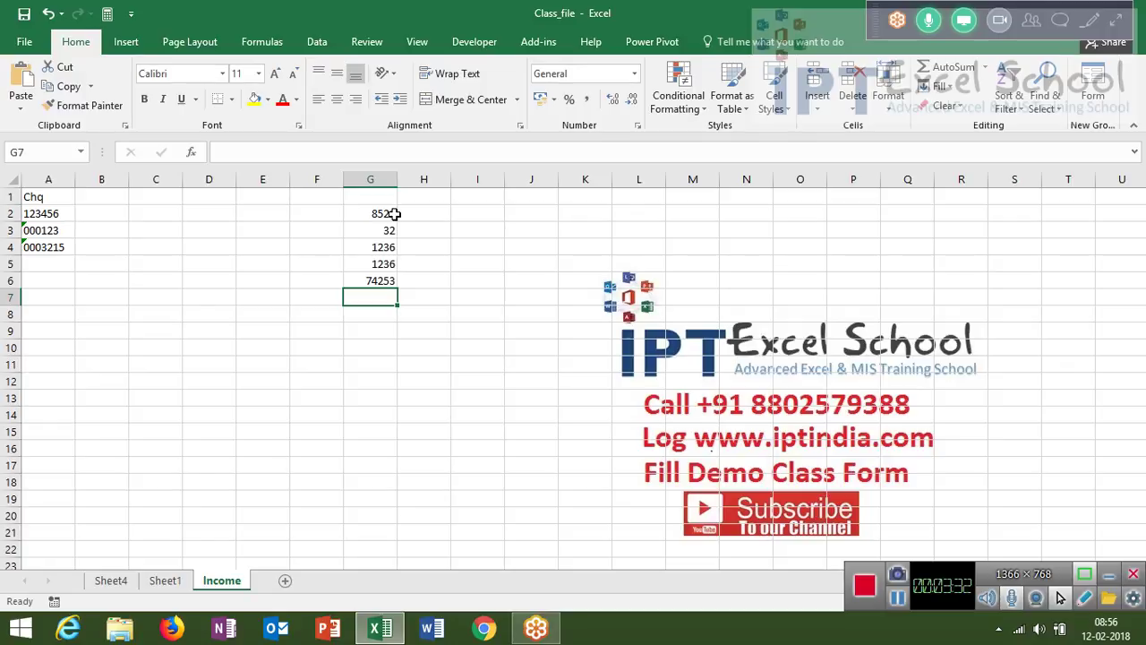
{"action": "key", "text": "Up"}
{"action": "key", "text": "shift+Up"}
{"action": "key", "text": "shift+Up"}
{"action": "key", "text": "shift+Up"}
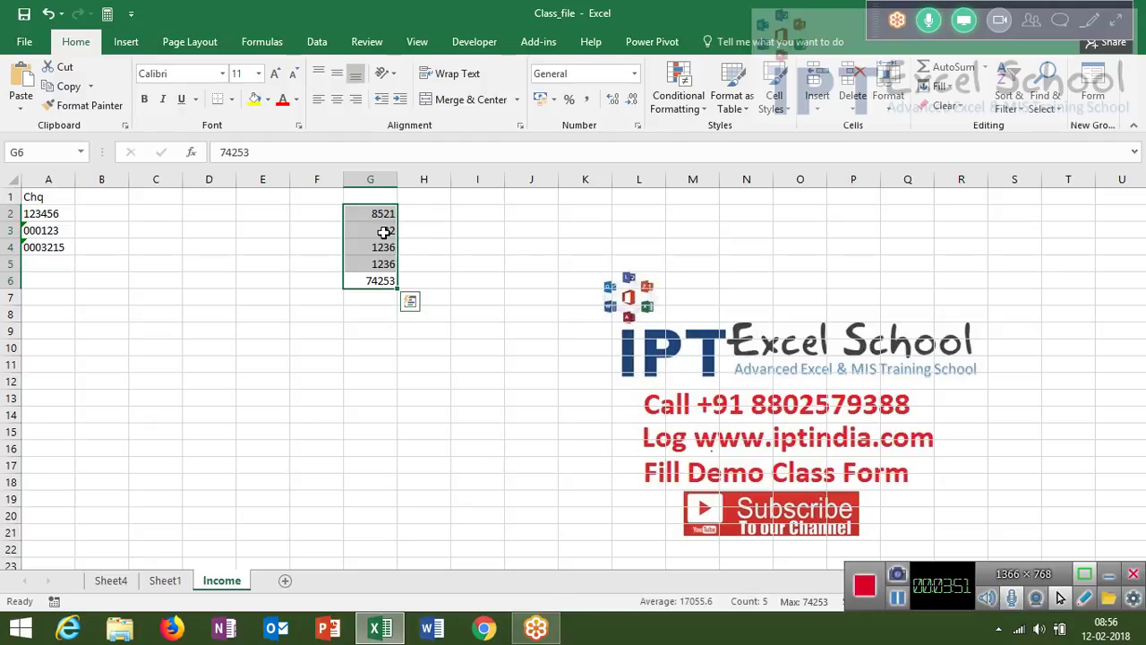
Apply custom format 000000 to G2:G6 so they display as 008521, 000032, 001236, 001236, 074253.
{"action": "right_click", "coordinate": [383, 232]}
{"action": "key", "text": "Escape"}
{"action": "left_click", "coordinate": [287, 418]}
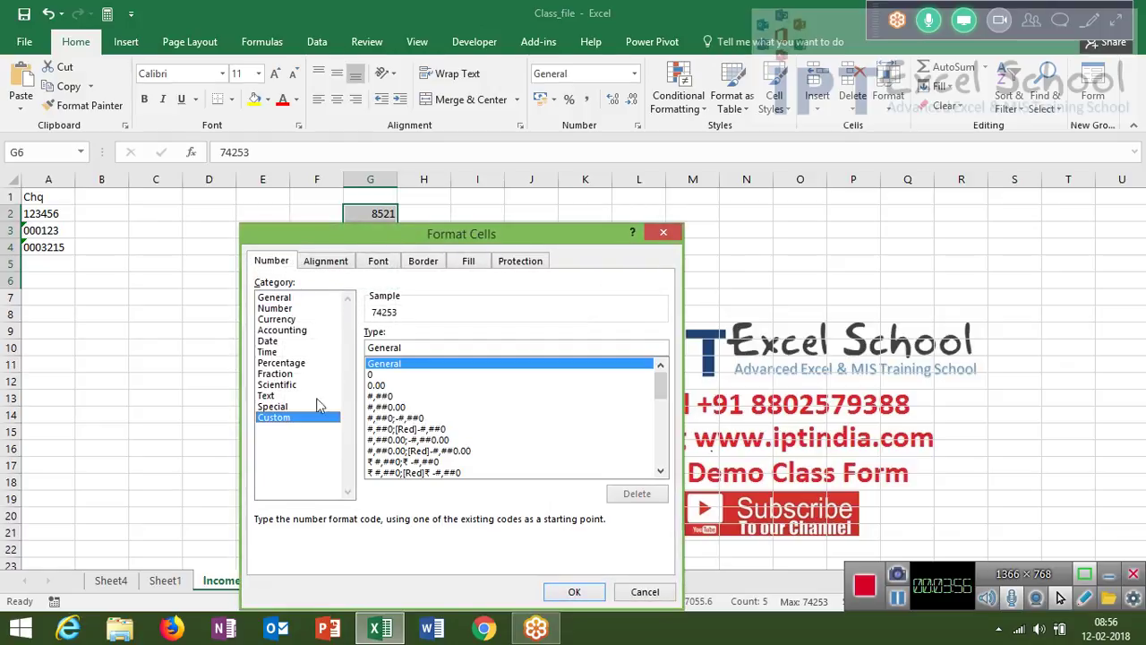
{"action": "left_click", "coordinate": [396, 347]}
{"action": "type", "text": "0000"}
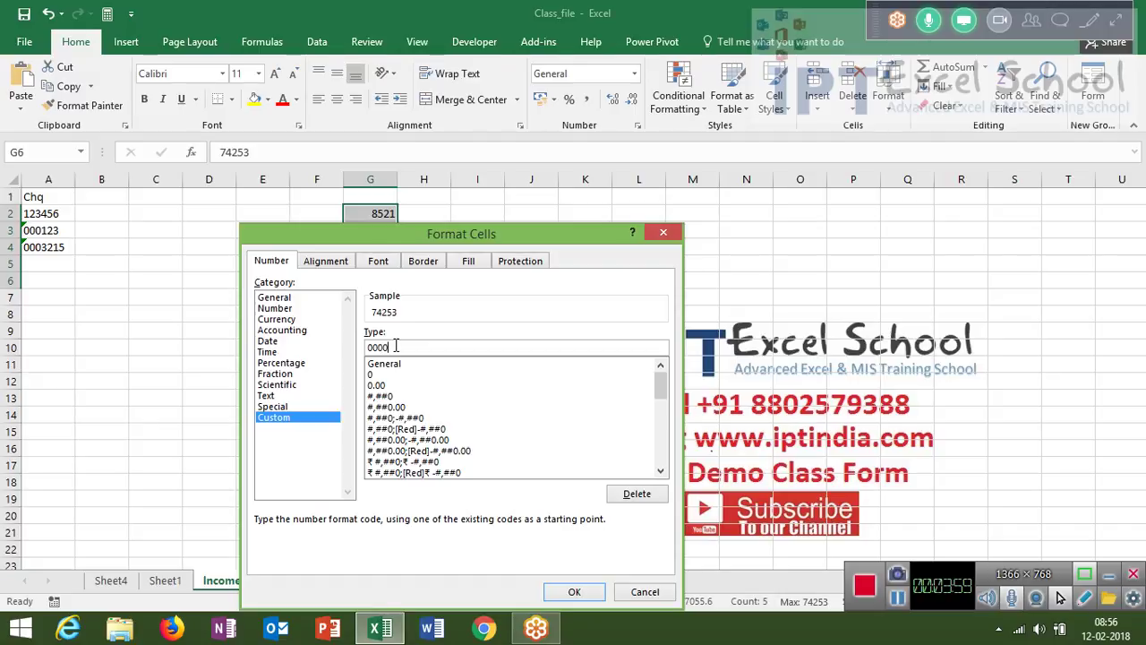
{"action": "type", "text": "00"}
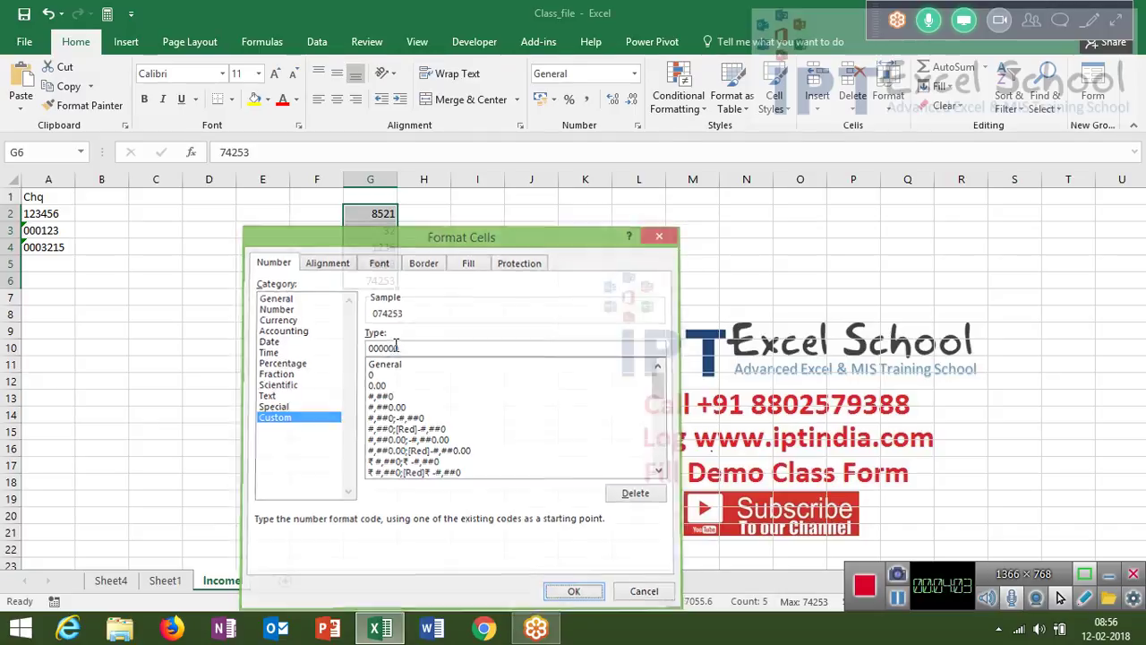
{"action": "key", "text": "Return"}
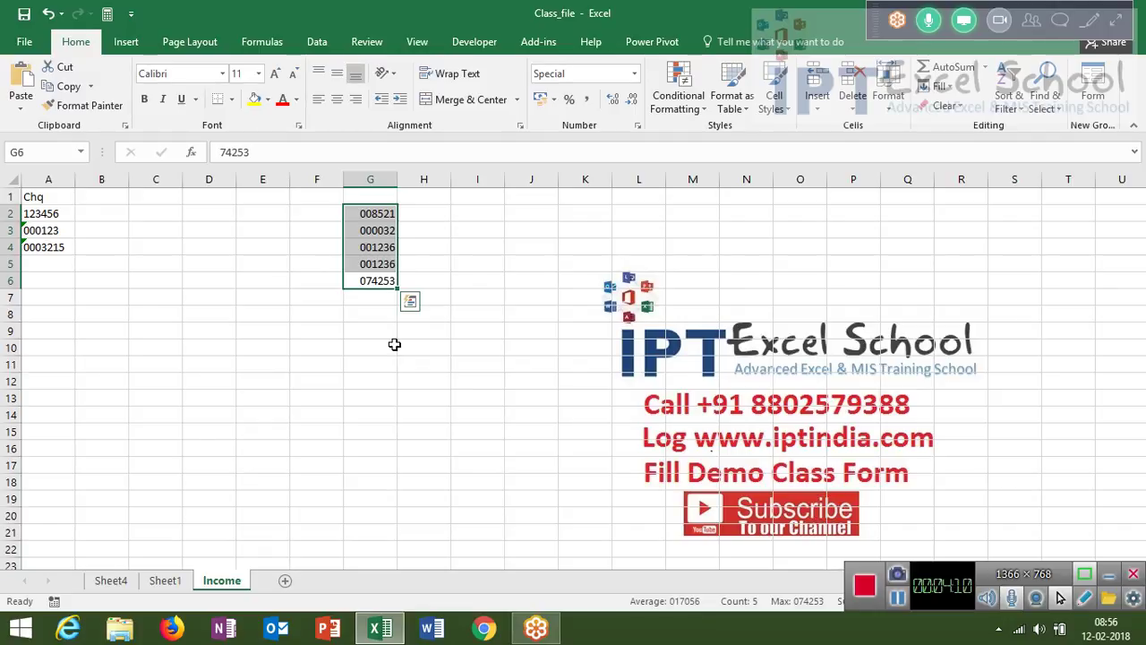
Enter '008521 in K2 so it is stored as text.
{"action": "key", "text": "Right"}
{"action": "key", "text": "Right"}
{"action": "key", "text": "Right"}
{"action": "key", "text": "Up"}
{"action": "key", "text": "Up"}
{"action": "key", "text": "Up"}
{"action": "key", "text": "Up"}
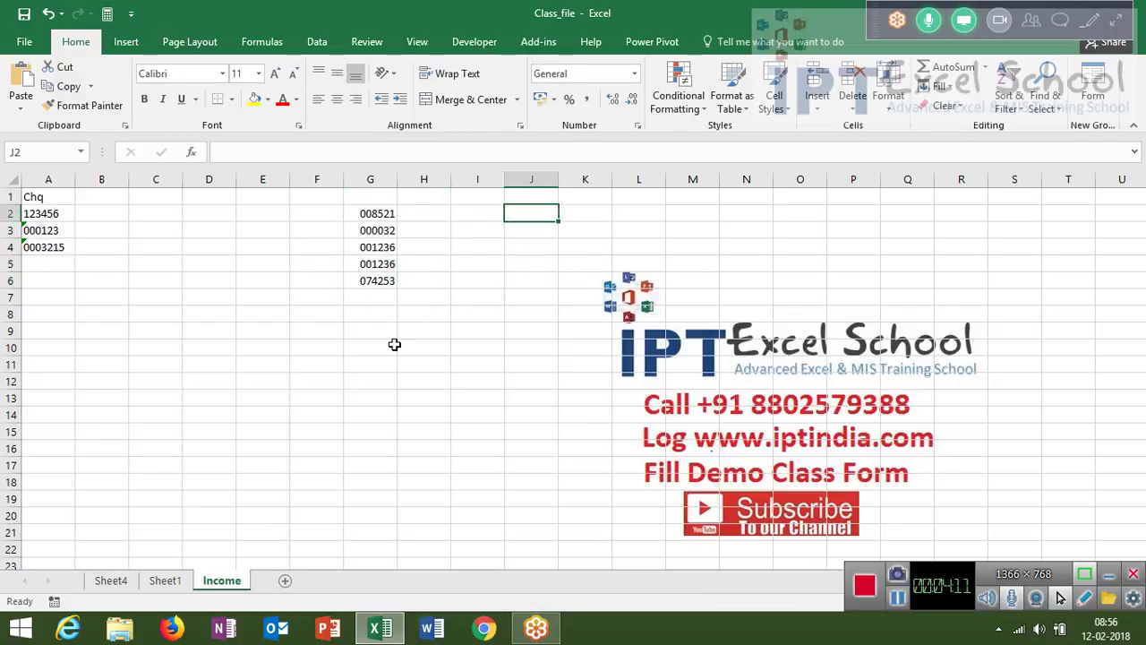
{"action": "key", "text": "Left"}
{"action": "key", "text": "Left"}
{"action": "key", "text": "Left"}
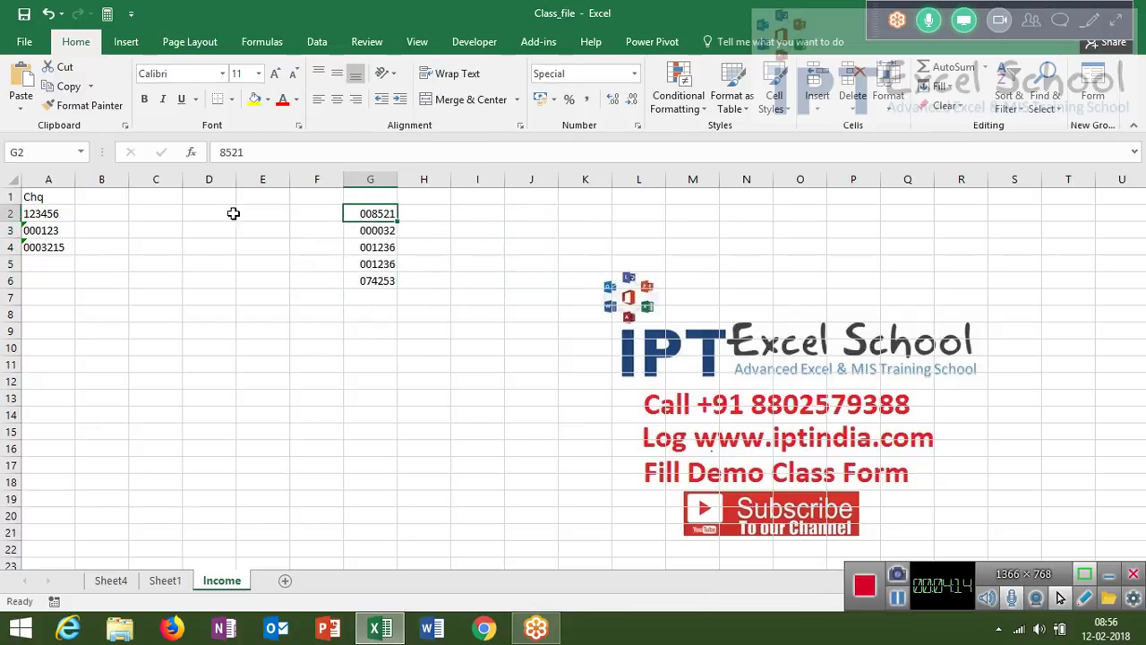
{"action": "key", "text": "Right"}
{"action": "key", "text": "Right"}
{"action": "key", "text": "Right"}
{"action": "key", "text": "Right"}
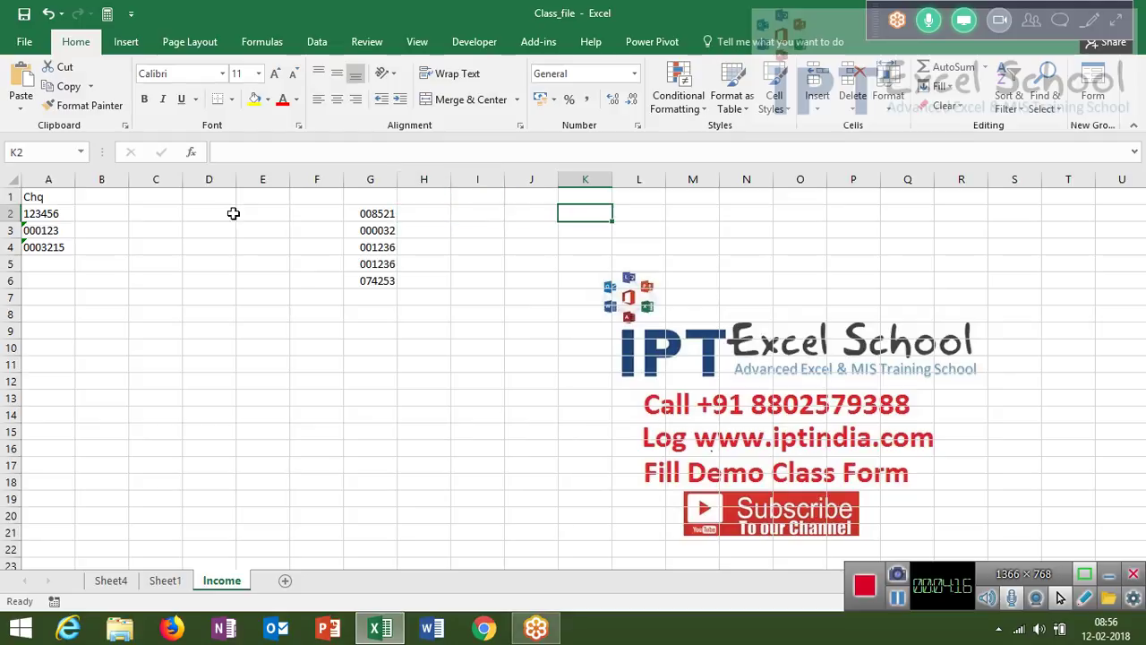
{"action": "type", "text": "'"}
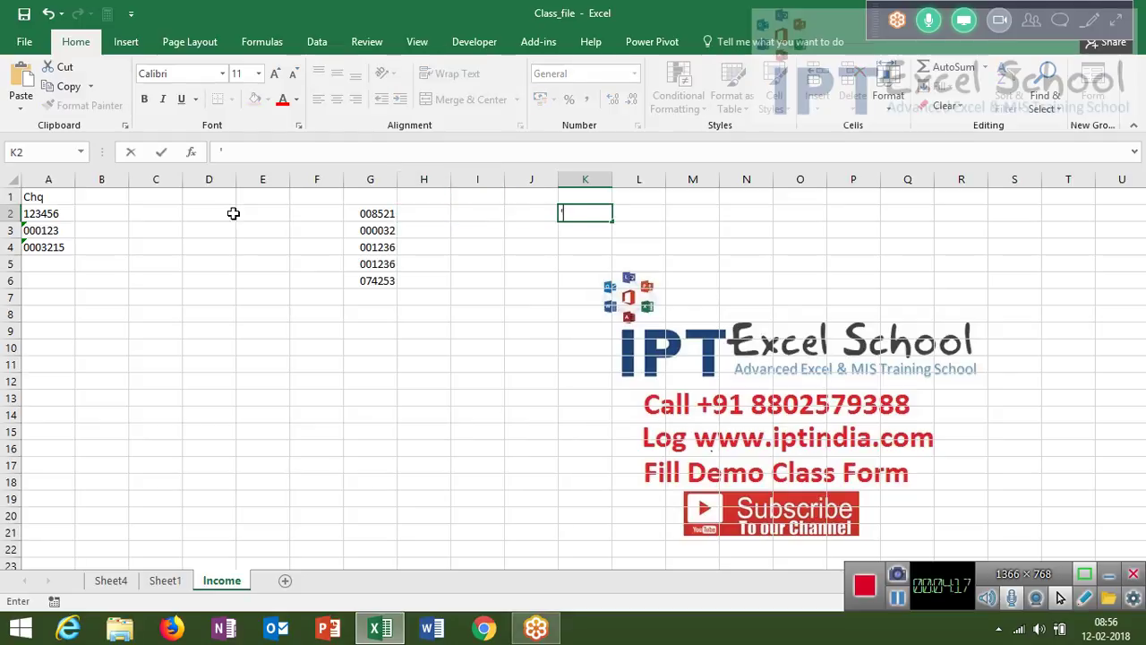
{"action": "type", "text": "00"}
{"action": "type", "text": "8521"}
{"action": "key", "text": "Return"}
Enter the comparison =G2=K2 in I3, which returns FALSE.
{"action": "key", "text": "Left"}
{"action": "key", "text": "Left"}
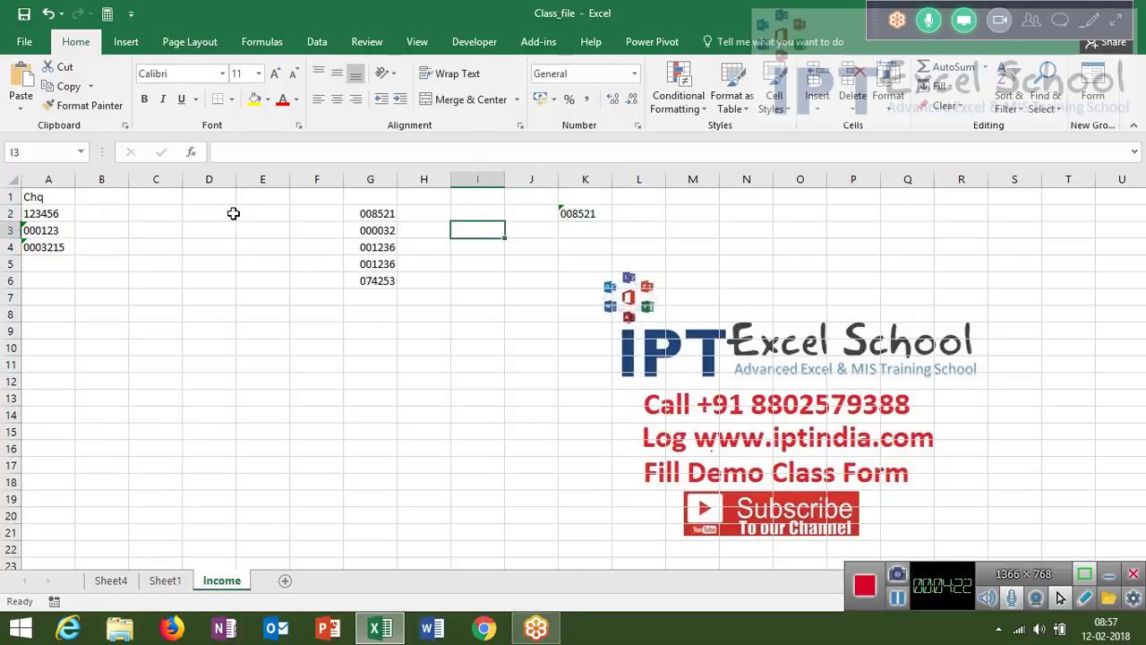
{"action": "type", "text": "="}
{"action": "key", "text": "Up"}
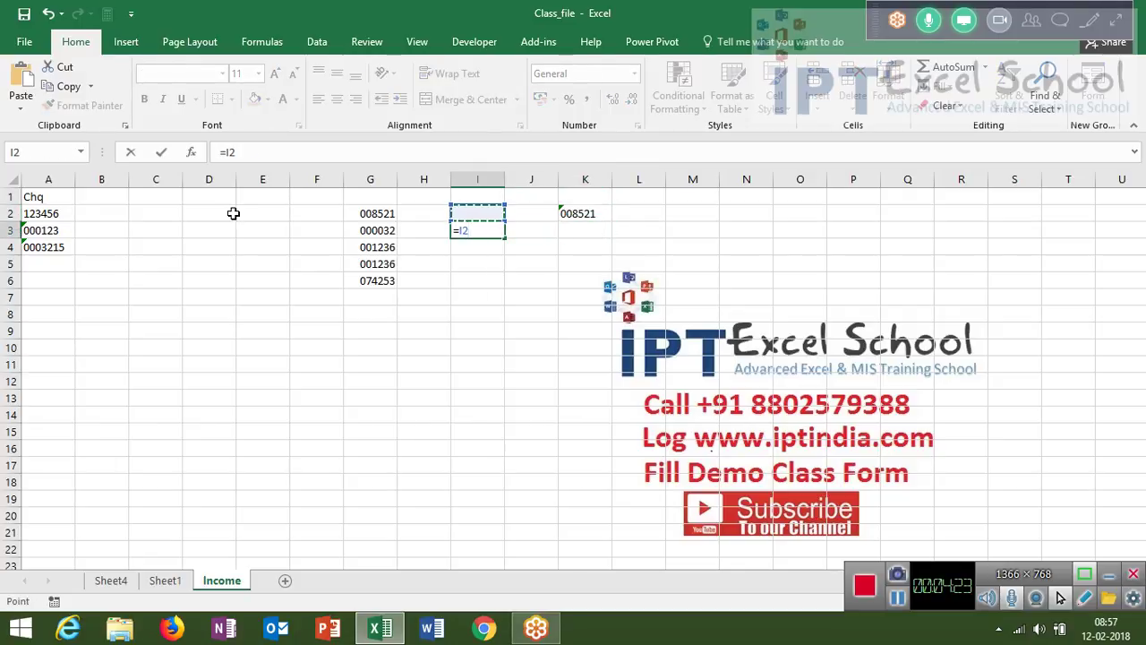
{"action": "key", "text": "Left"}
{"action": "key", "text": "Left"}
{"action": "key", "text": "Left"}
{"action": "type", "text": "="}
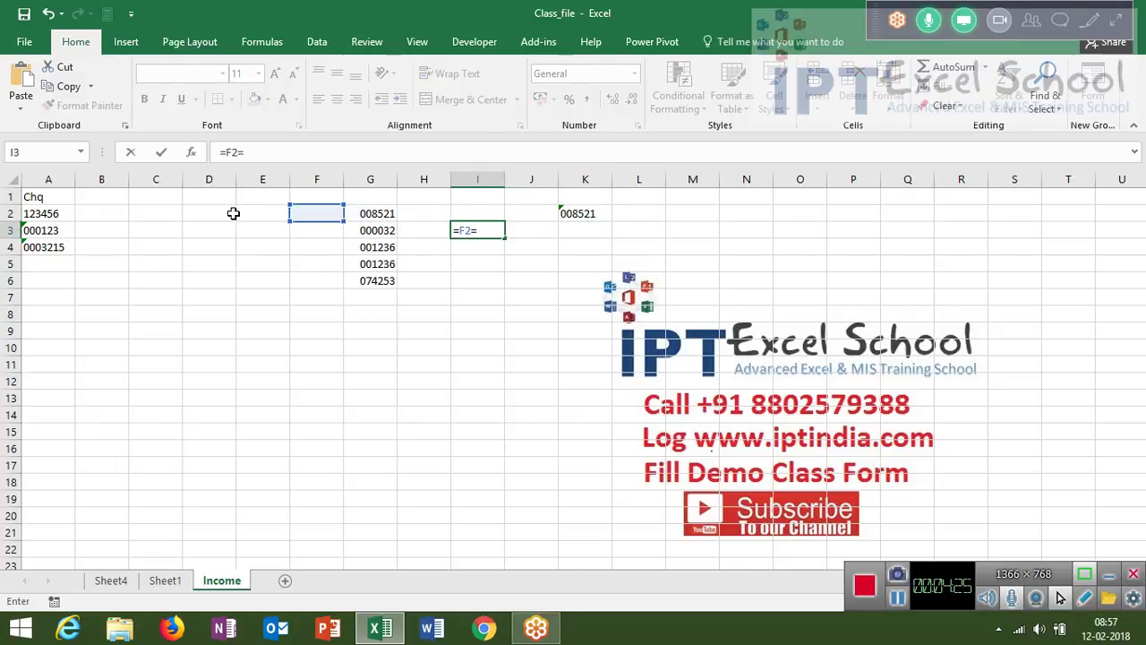
{"action": "key", "text": "Escape"}
{"action": "type", "text": "="}
{"action": "key", "text": "Up"}
{"action": "key", "text": "Left"}
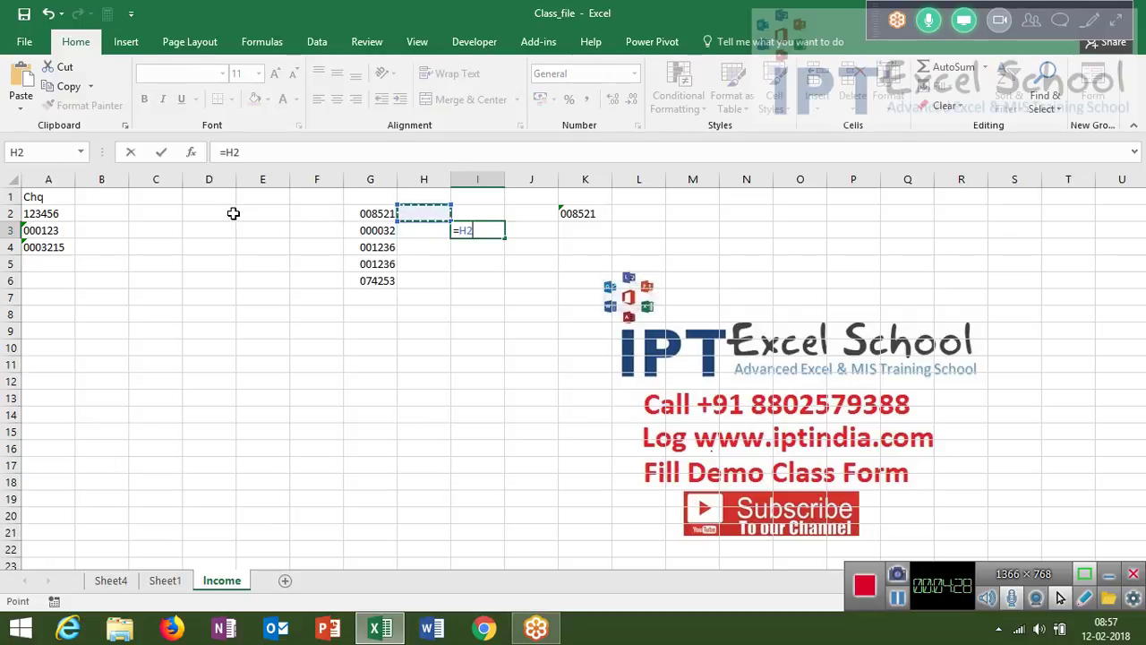
{"action": "key", "text": "Left"}
{"action": "type", "text": "="}
{"action": "key", "text": "Right"}
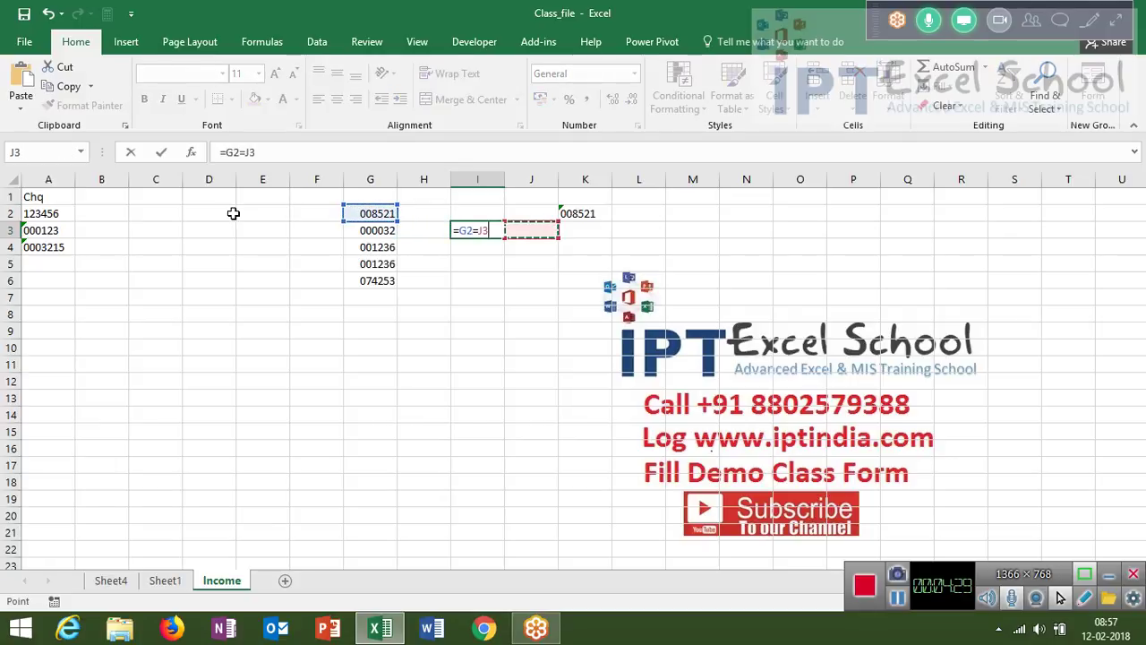
{"action": "key", "text": "Right"}
{"action": "key", "text": "Right"}
{"action": "key", "text": "Up"}
{"action": "key", "text": "Left"}
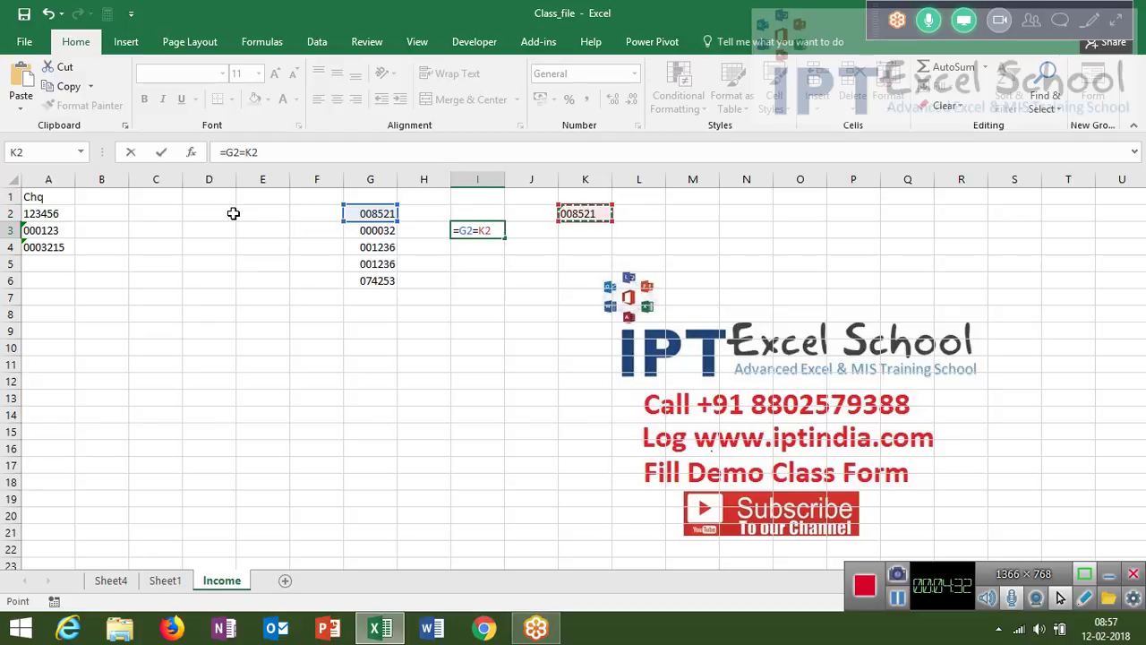
{"action": "key", "text": "ctrl+Return"}
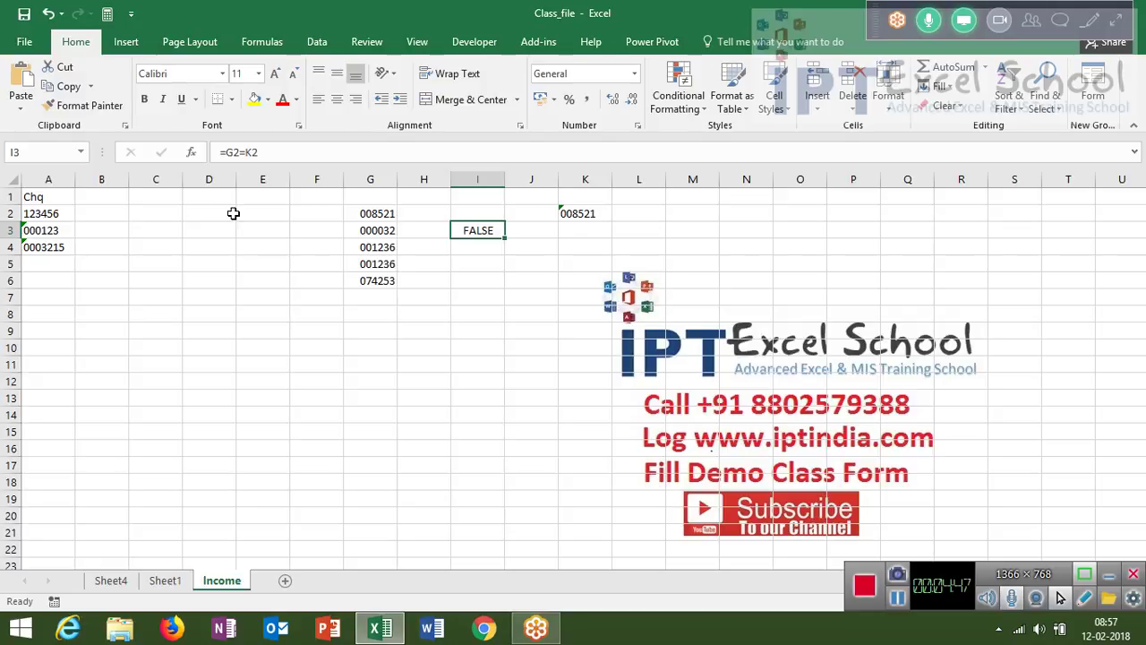
{"action": "key", "text": "Up"}
{"action": "key", "text": "Left"}
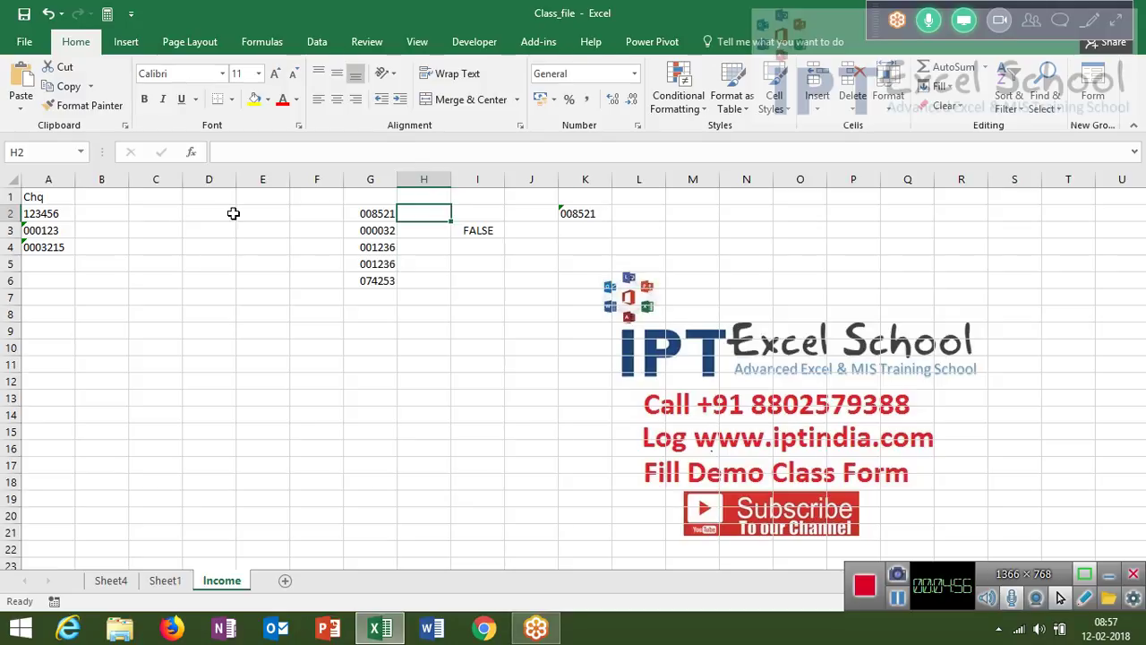
Enter =TEXT(G2,"000000") in H2 and fill it down to H6.
{"action": "type", "text": "="}
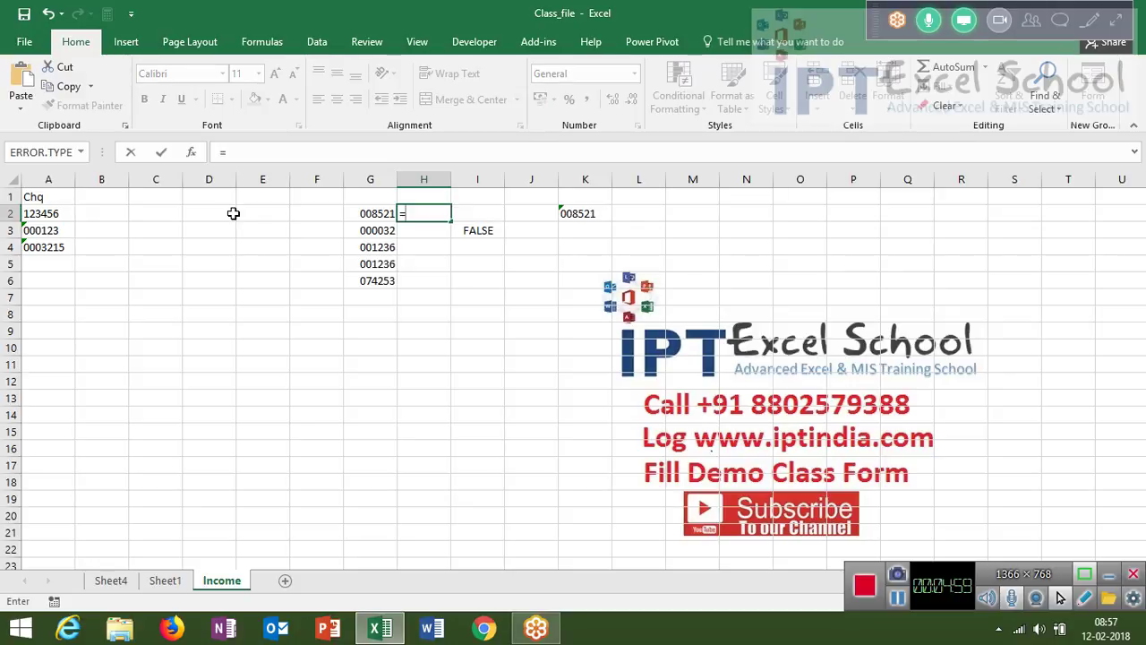
{"action": "type", "text": "te"}
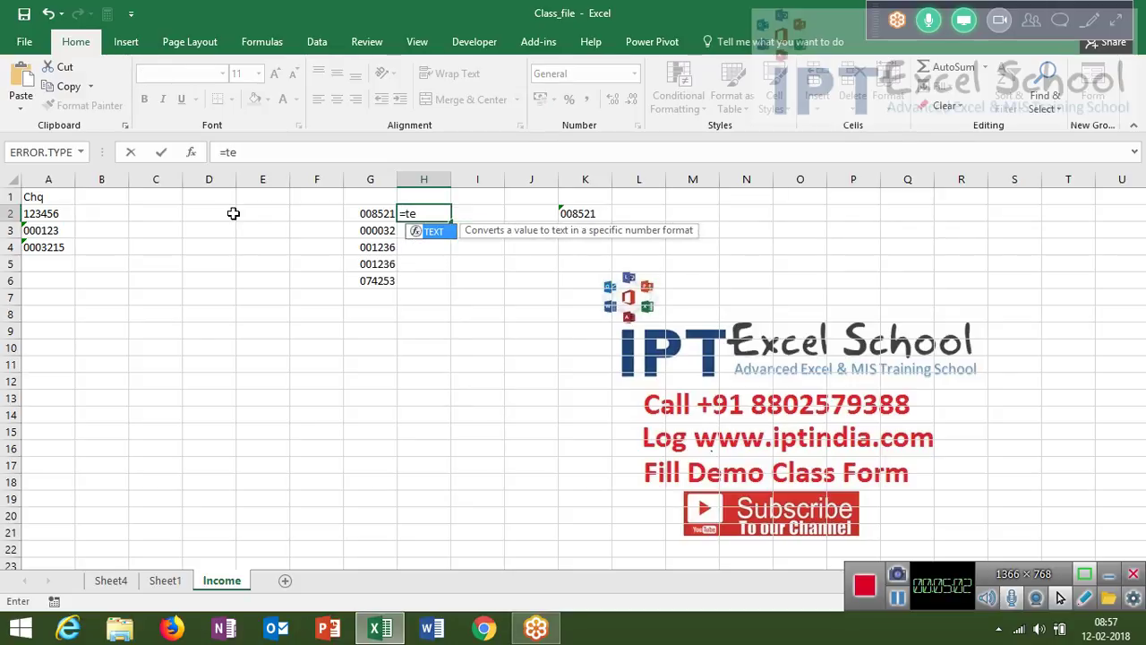
{"action": "key", "text": "Tab"}
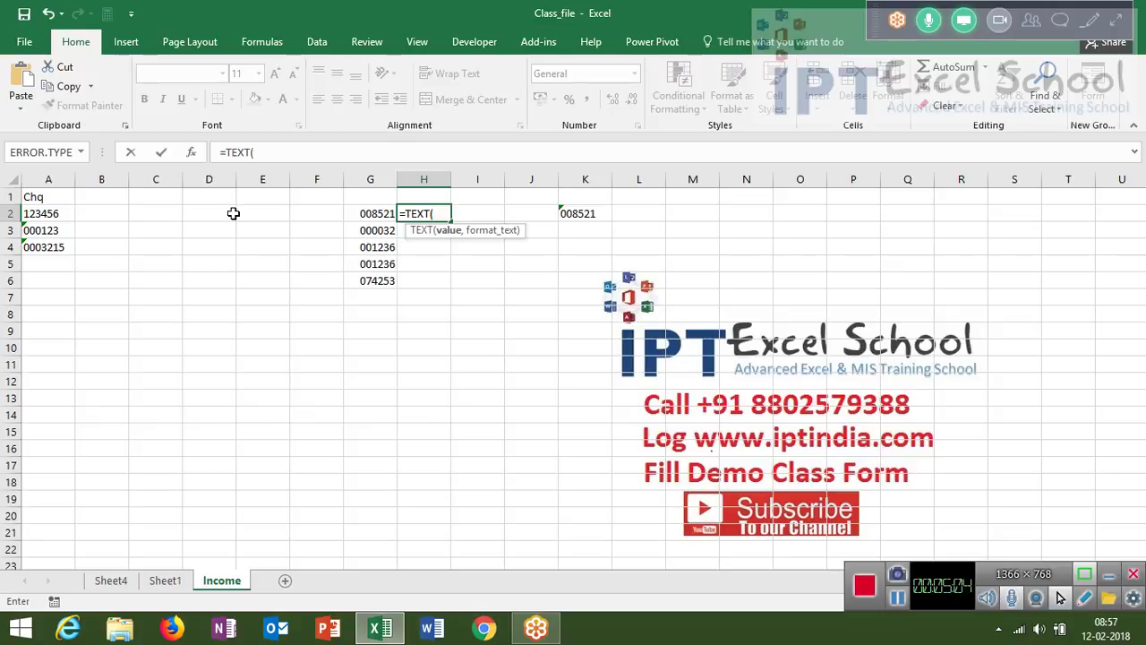
{"action": "key", "text": "Left"}
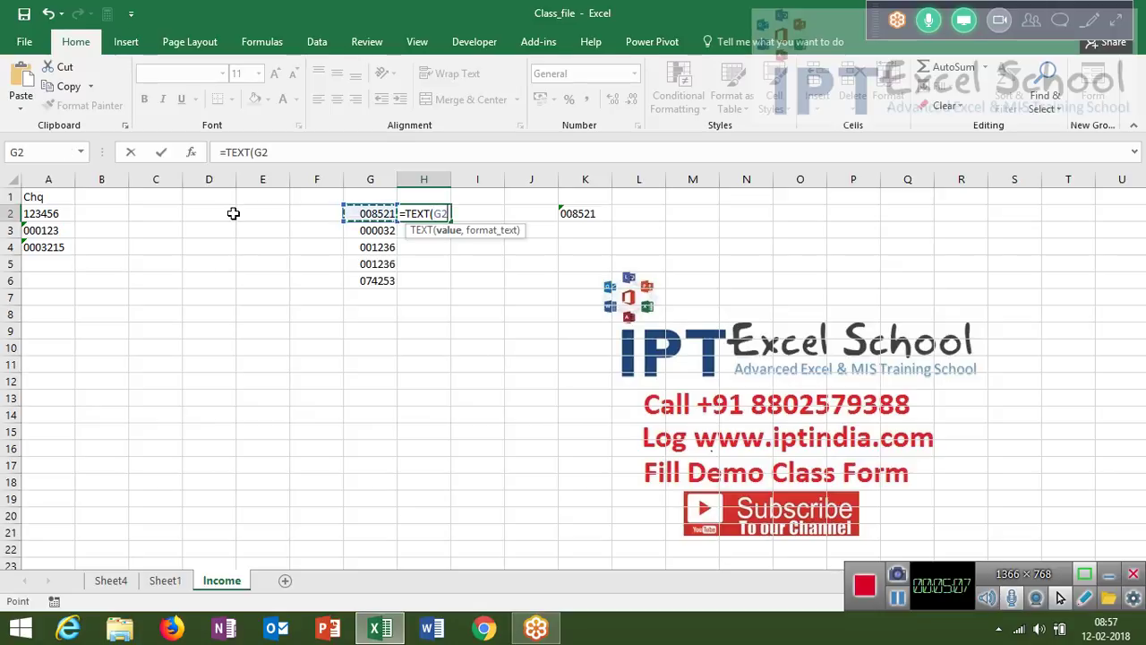
{"action": "type", "text": ",\""}
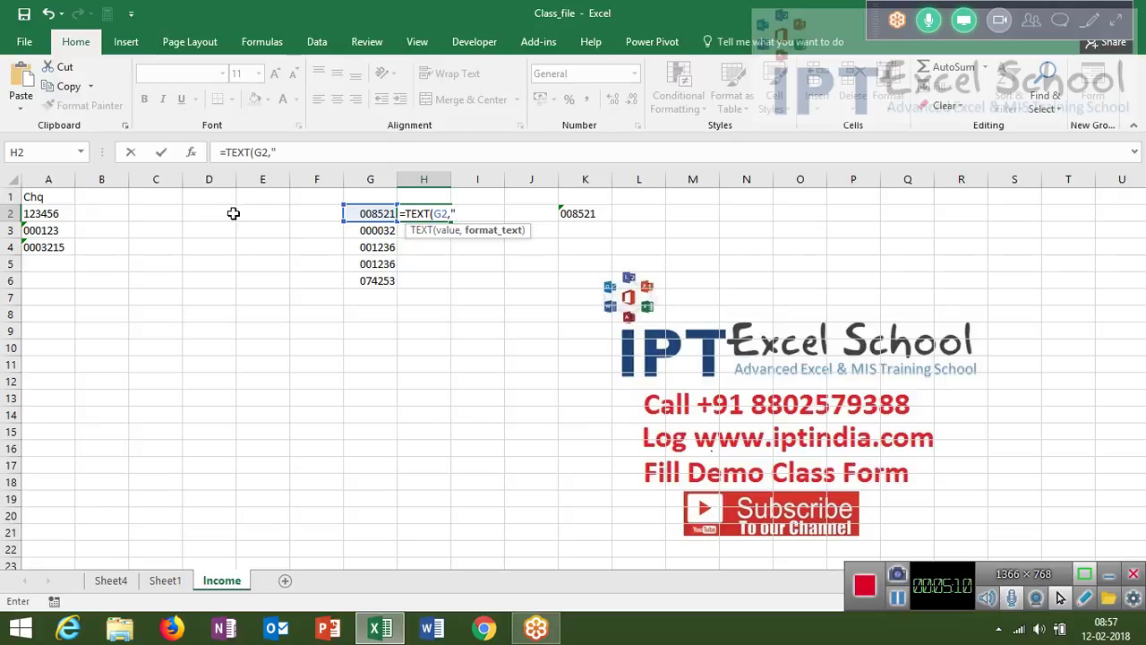
{"action": "type", "text": "0000"}
{"action": "type", "text": "00\""}
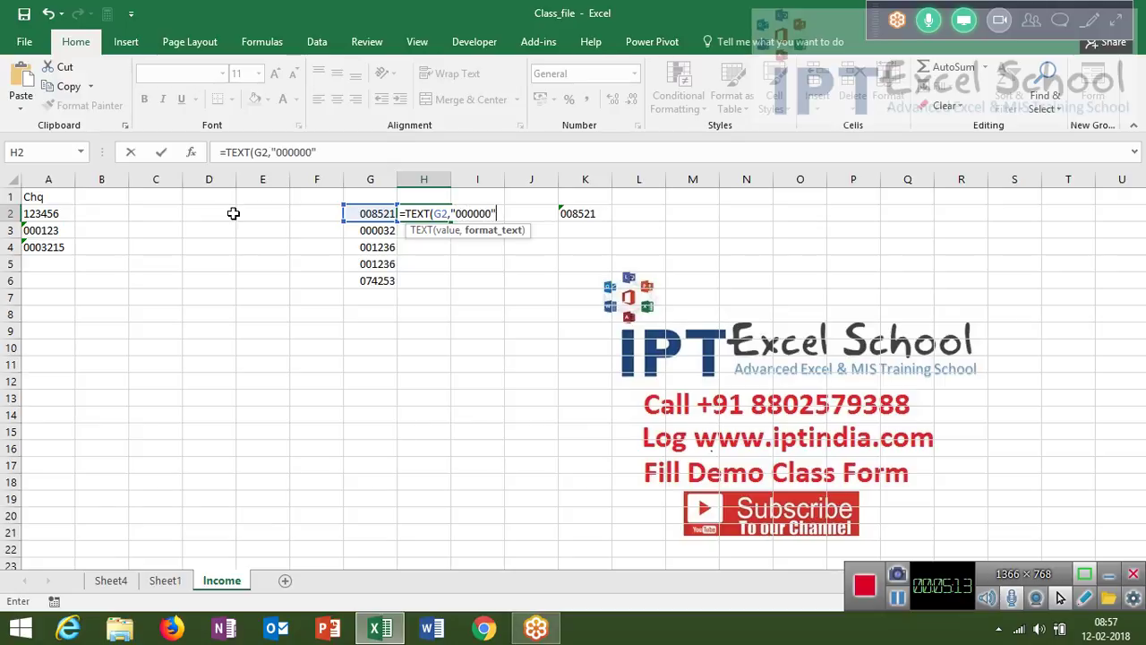
{"action": "type", "text": ")"}
{"action": "key", "text": "Return"}
{"action": "key", "text": "Up"}
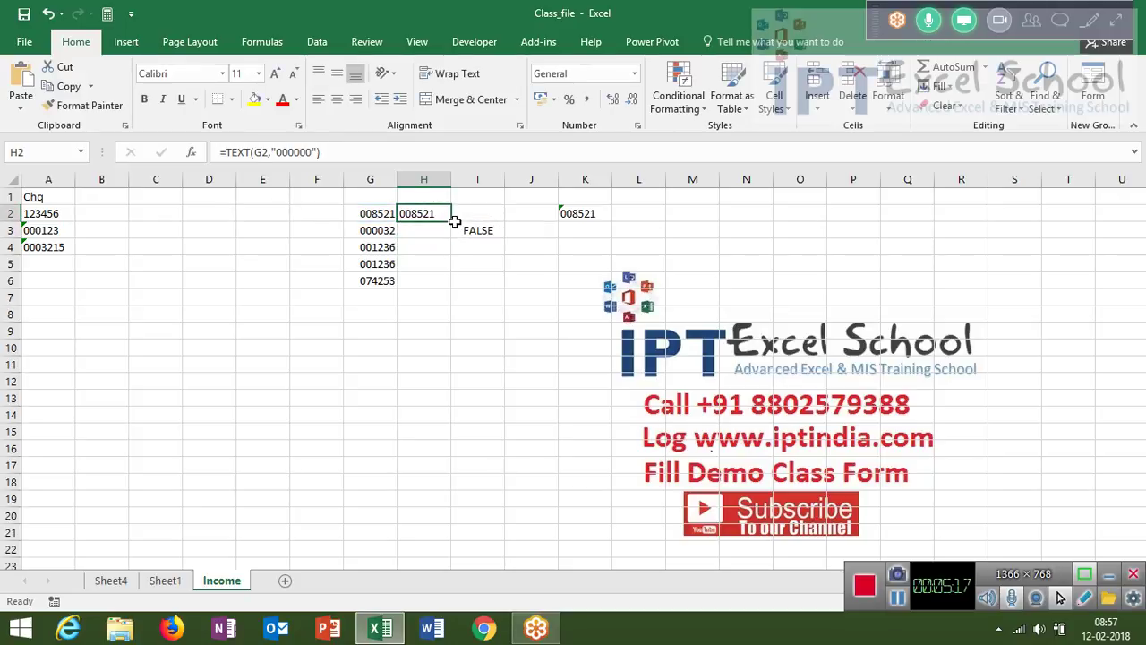
{"action": "double_click", "coordinate": [453, 220]}
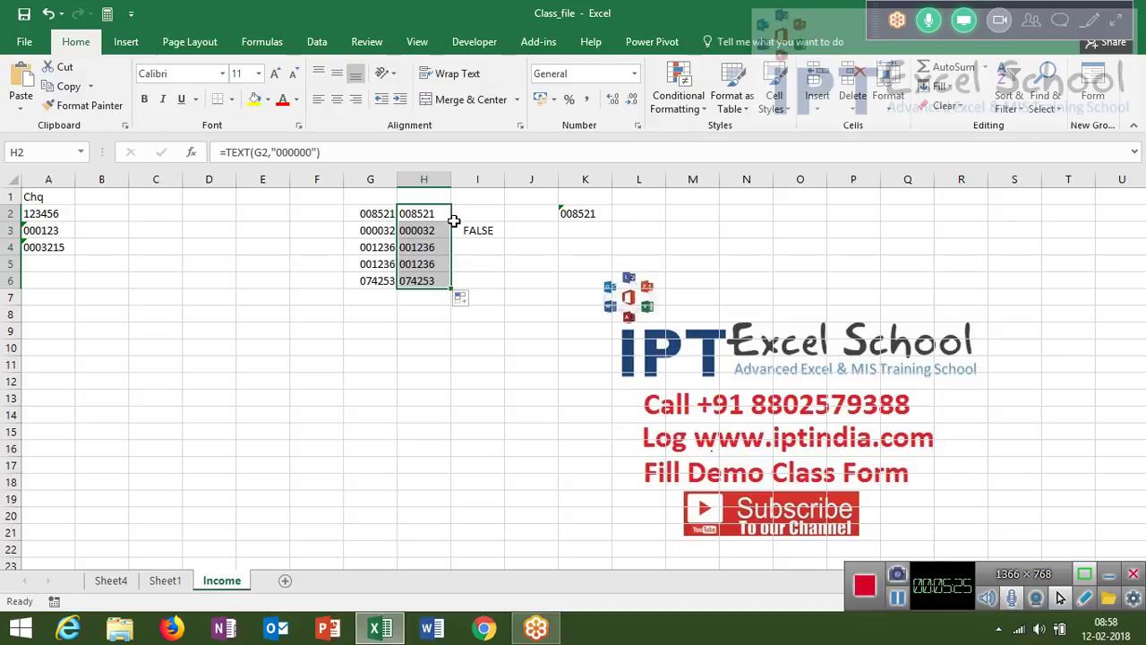
Rewrite I3 as =H2=K2 so the comparison returns TRUE.
{"action": "left_click", "coordinate": [450, 229]}
{"action": "left_click", "coordinate": [455, 229]}
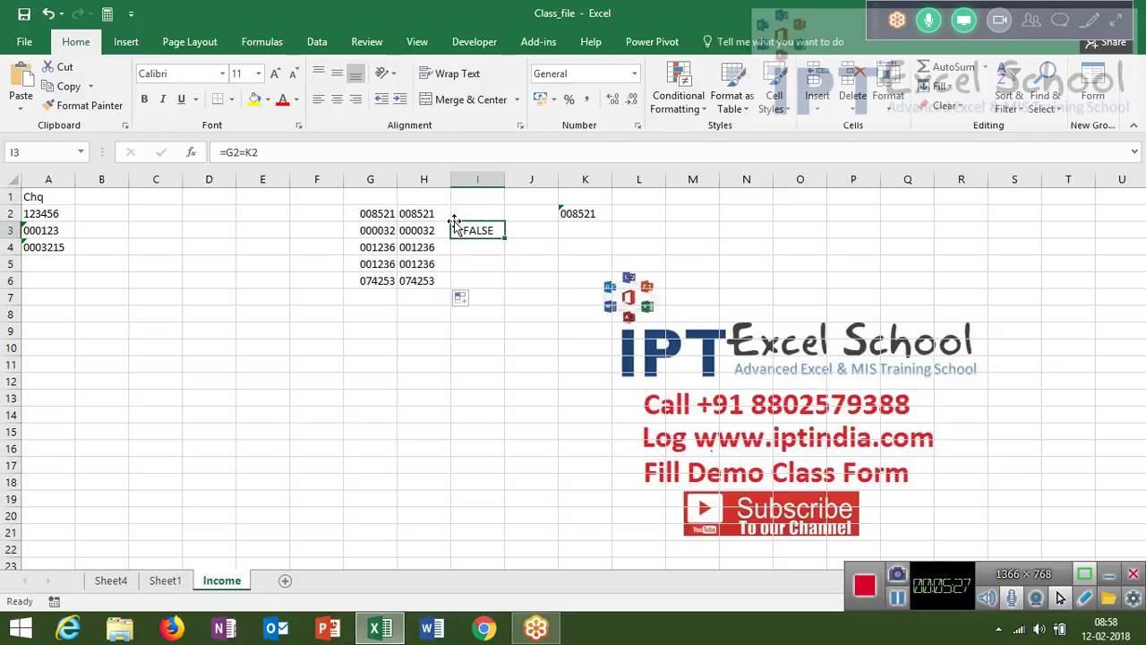
{"action": "type", "text": "="}
{"action": "key", "text": "Up"}
{"action": "key", "text": "Left"}
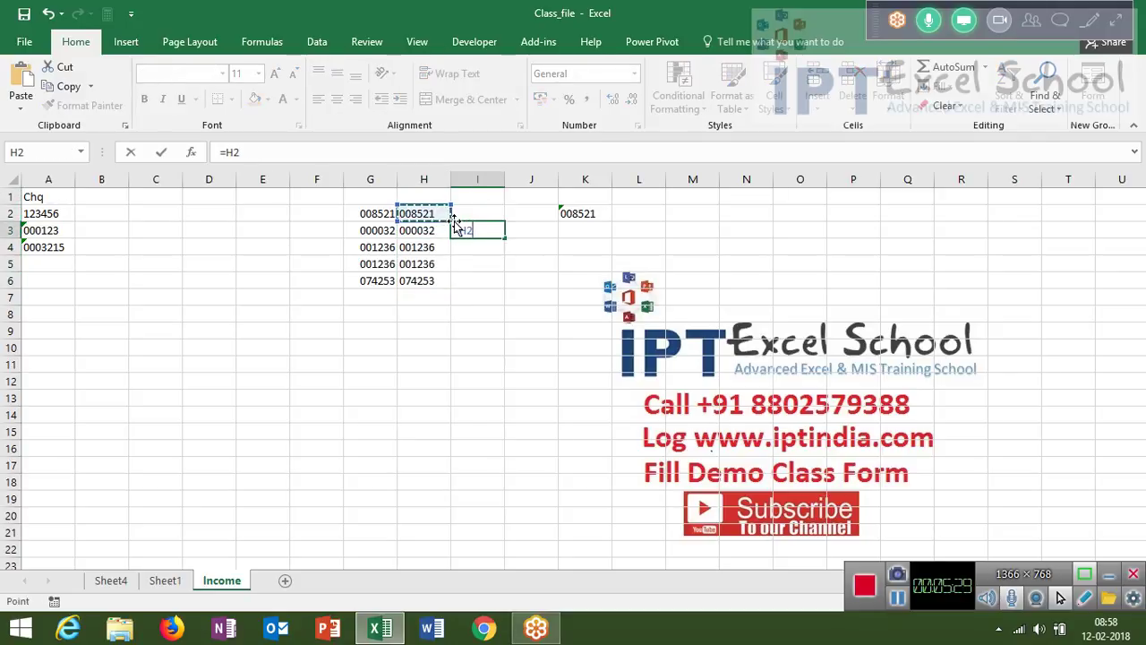
{"action": "type", "text": "="}
{"action": "key", "text": "Right"}
{"action": "key", "text": "Right"}
{"action": "key", "text": "Up"}
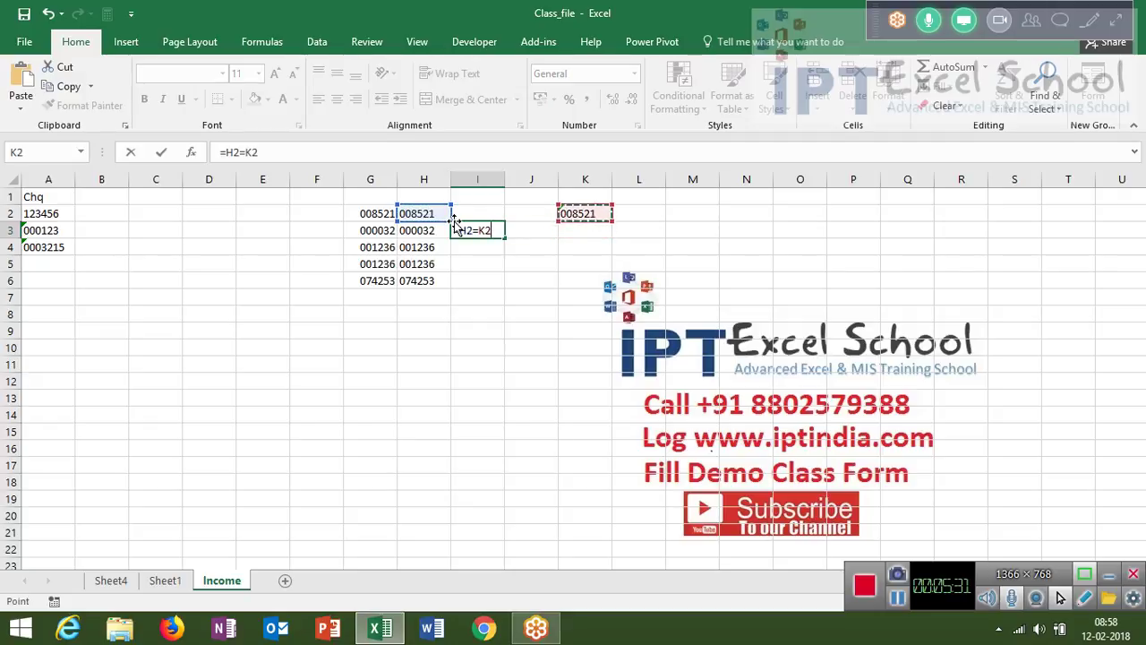
{"action": "key", "text": "Return"}
{"action": "key", "text": "Up"}
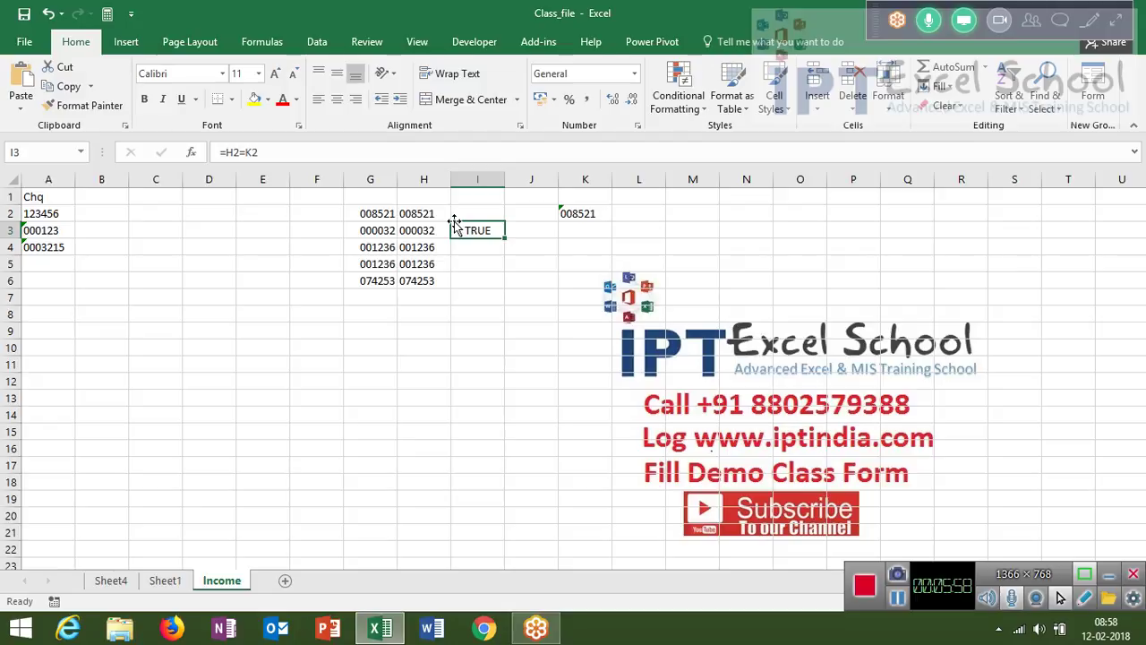
{"action": "key", "text": "Up"}
{"action": "key", "text": "Up"}
{"action": "key", "text": "Right"}
{"action": "key", "text": "Right"}
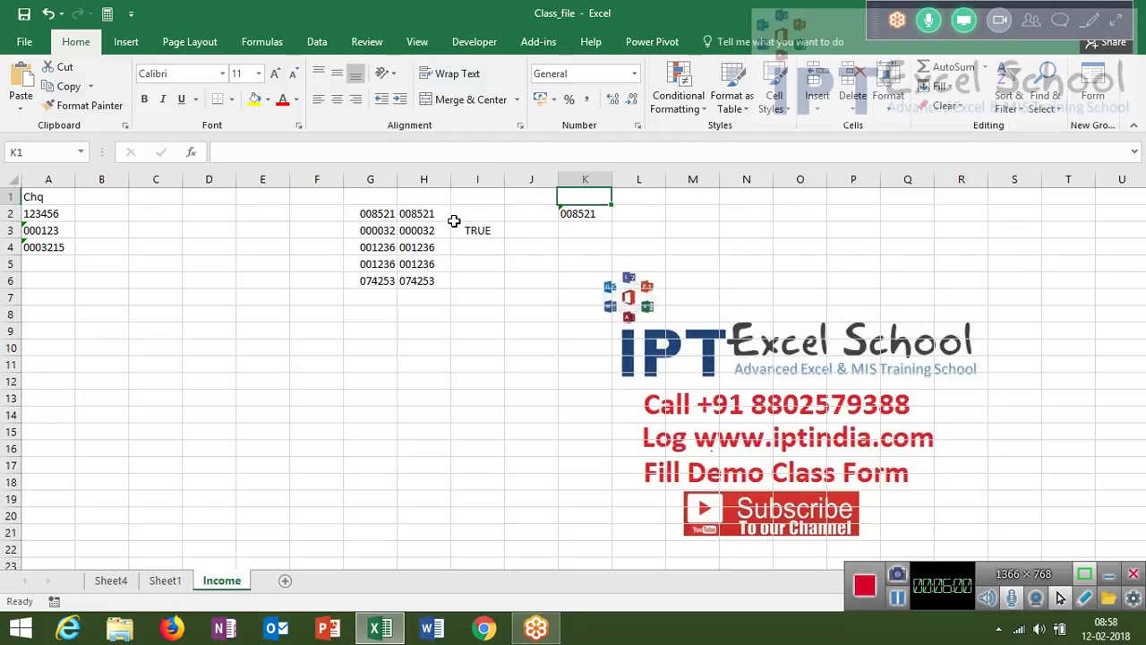
{"action": "key", "text": "Right"}
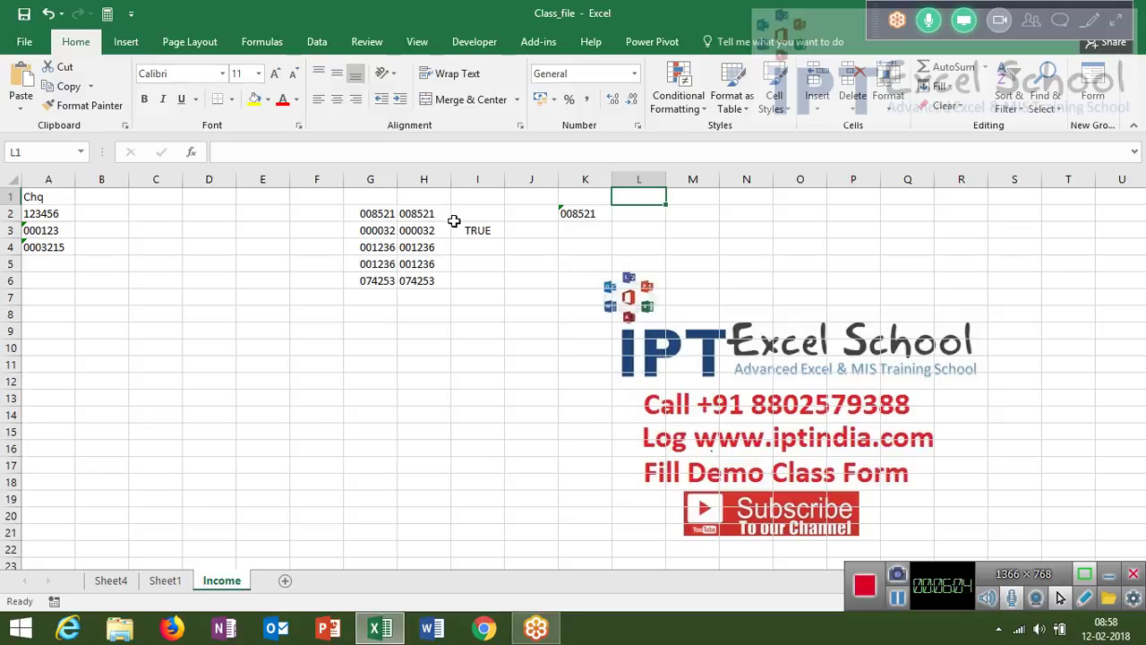
Add the header Mobile in L1 and enter a mobile number with +91 prefix in L2.
{"action": "type", "text": "Mob"}
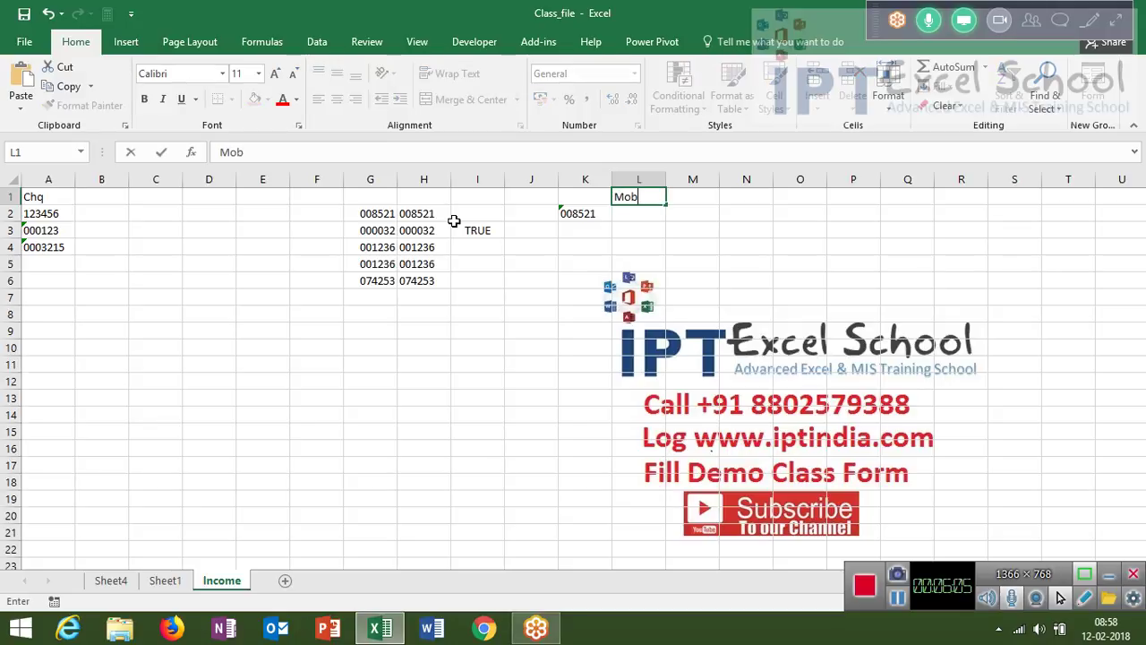
{"action": "type", "text": "ile"}
{"action": "key", "text": "Return"}
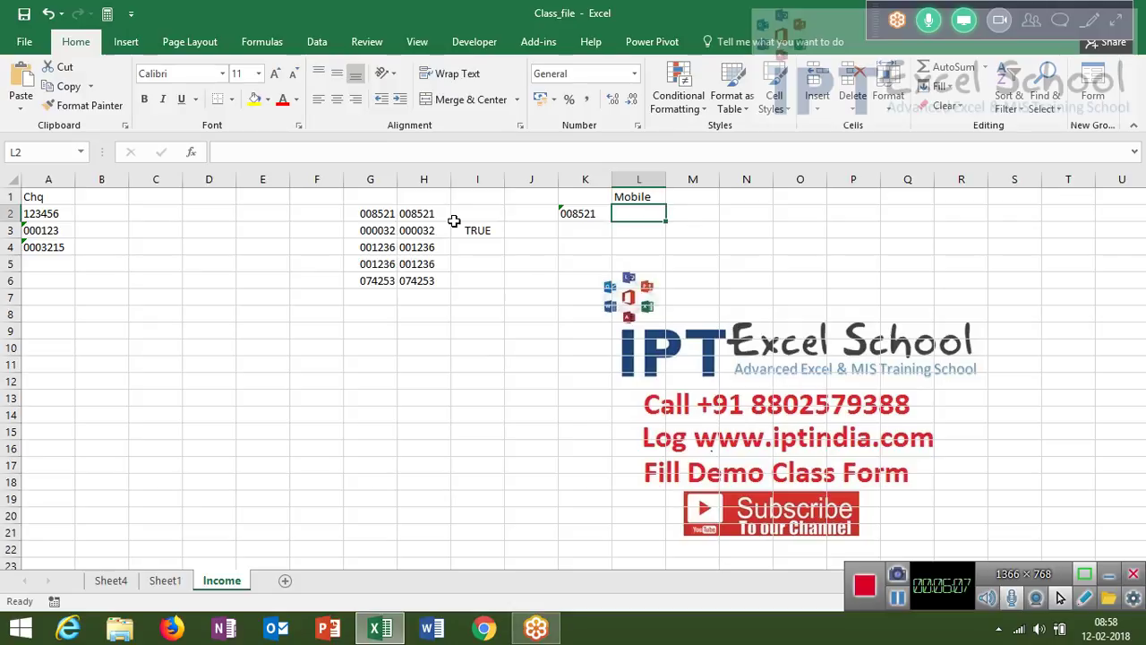
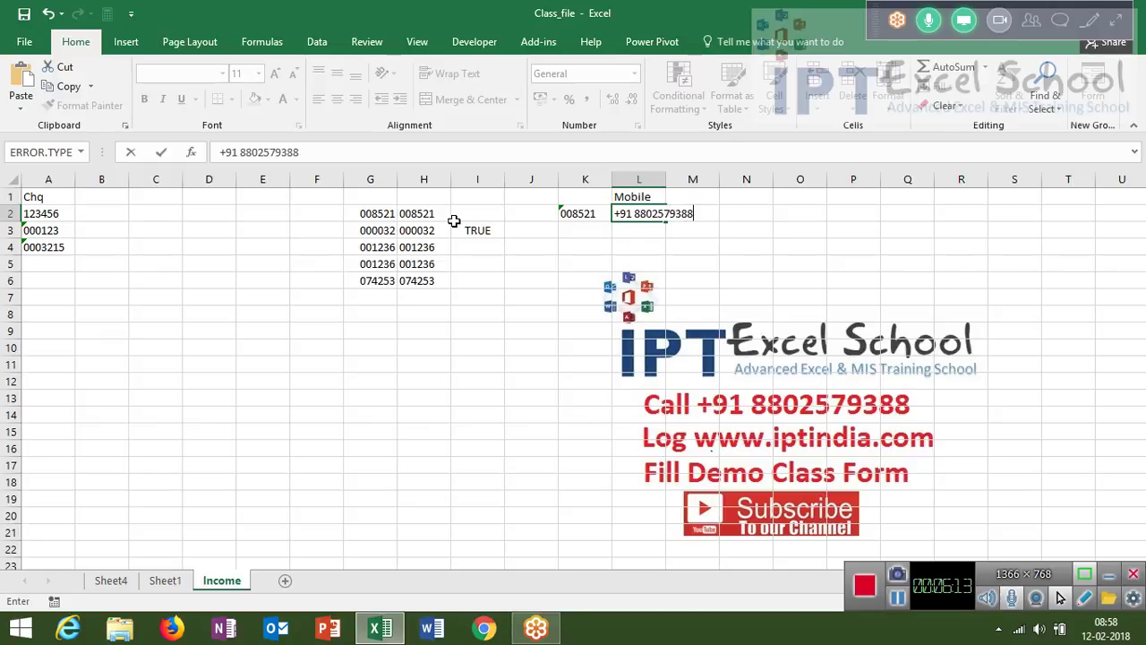
{"action": "key", "text": "Return"}
{"action": "key", "text": "Return"}
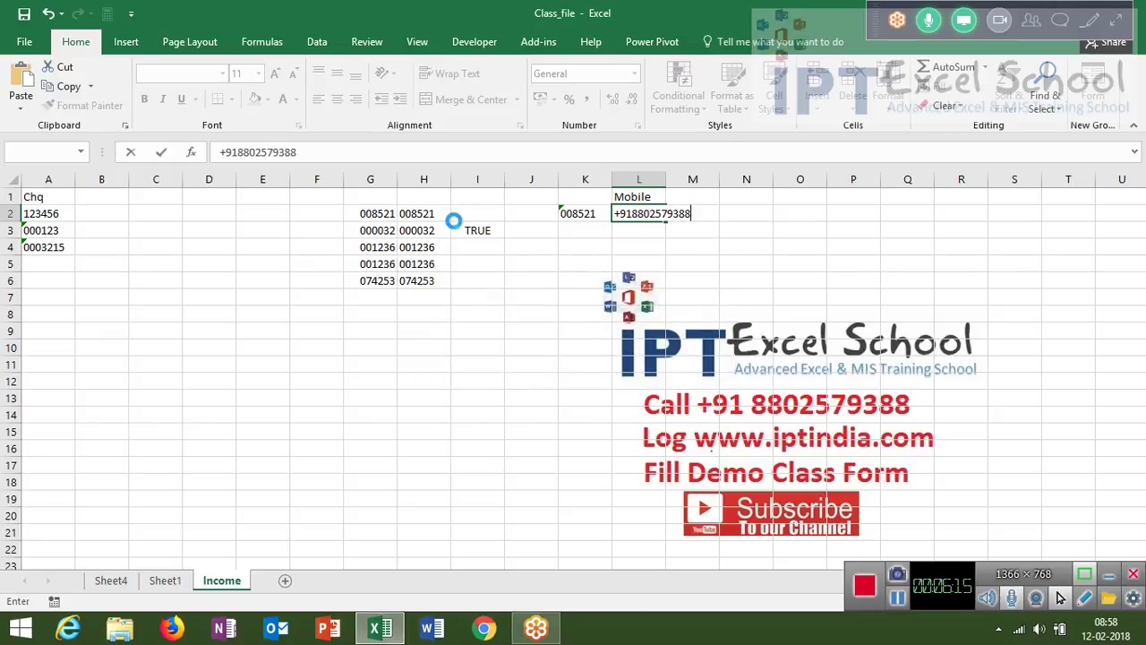
{"action": "key", "text": "Return"}
Try =K4 and +K4 entries in the next cell, then cancel both.
{"action": "type", "text": "="}
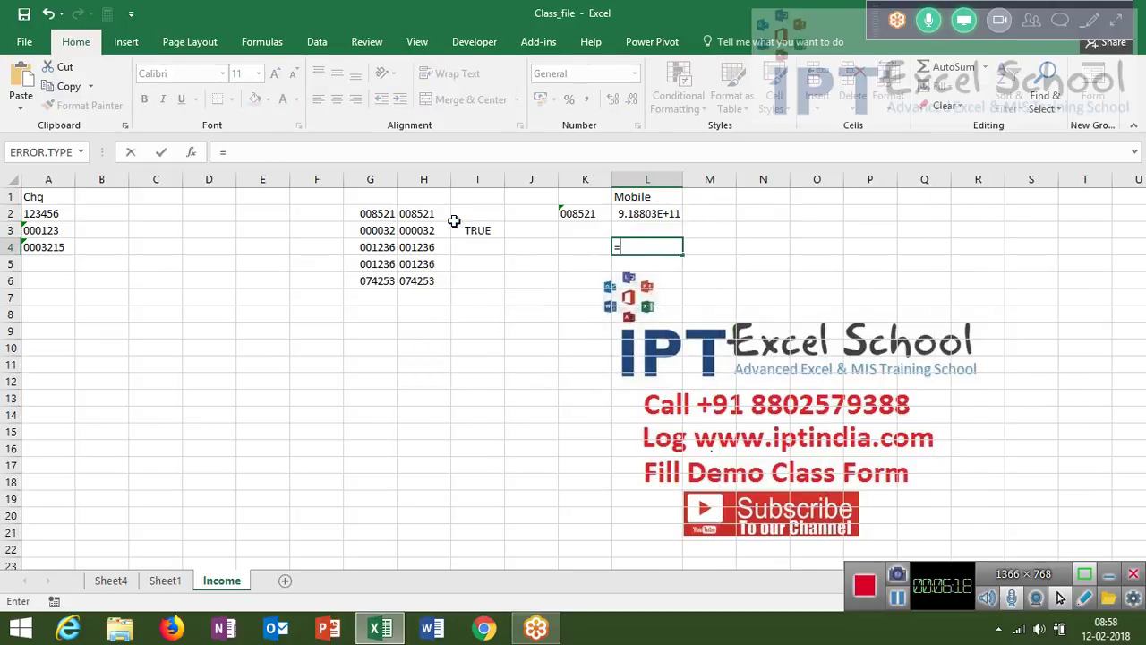
{"action": "key", "text": "Left"}
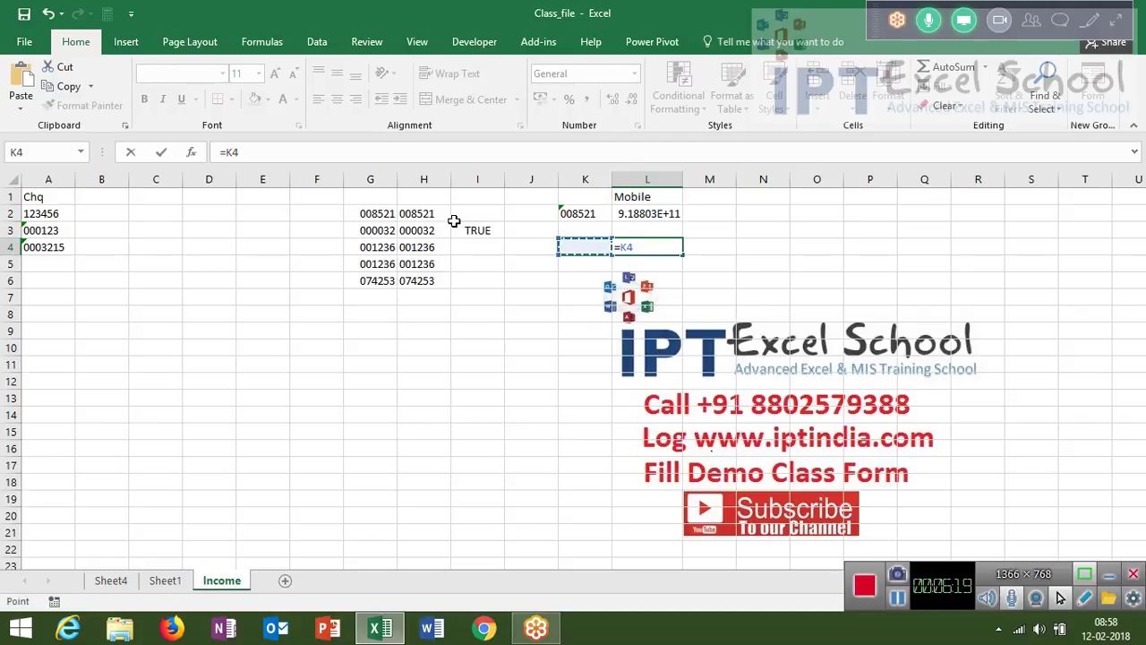
{"action": "key", "text": "Escape"}
{"action": "type", "text": "+"}
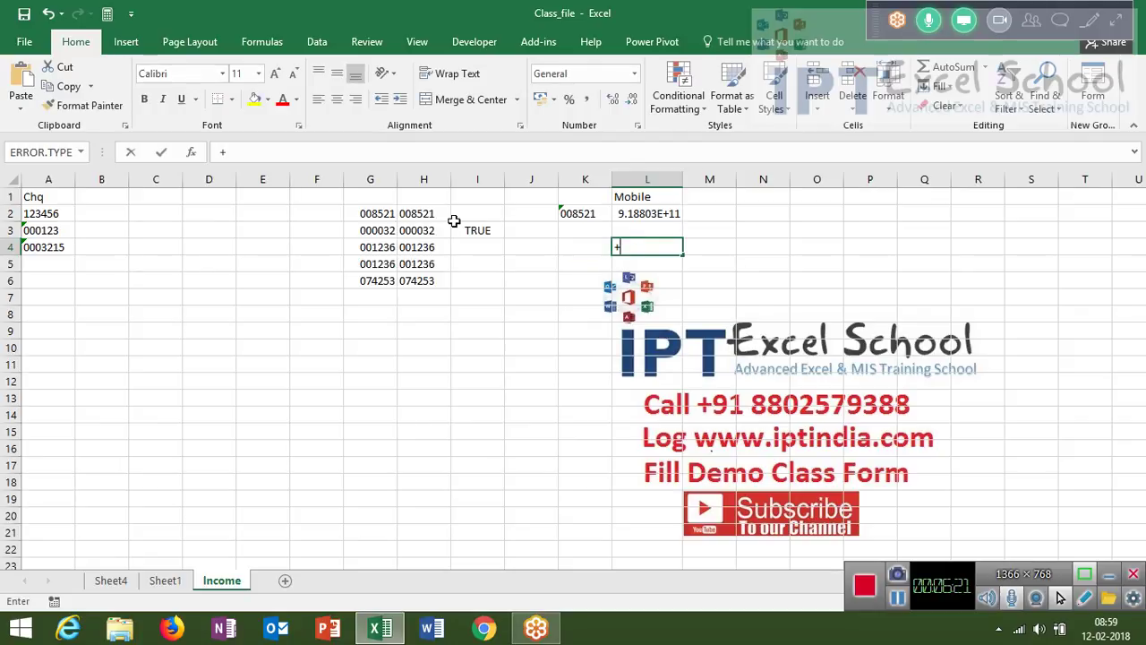
{"action": "key", "text": "Left"}
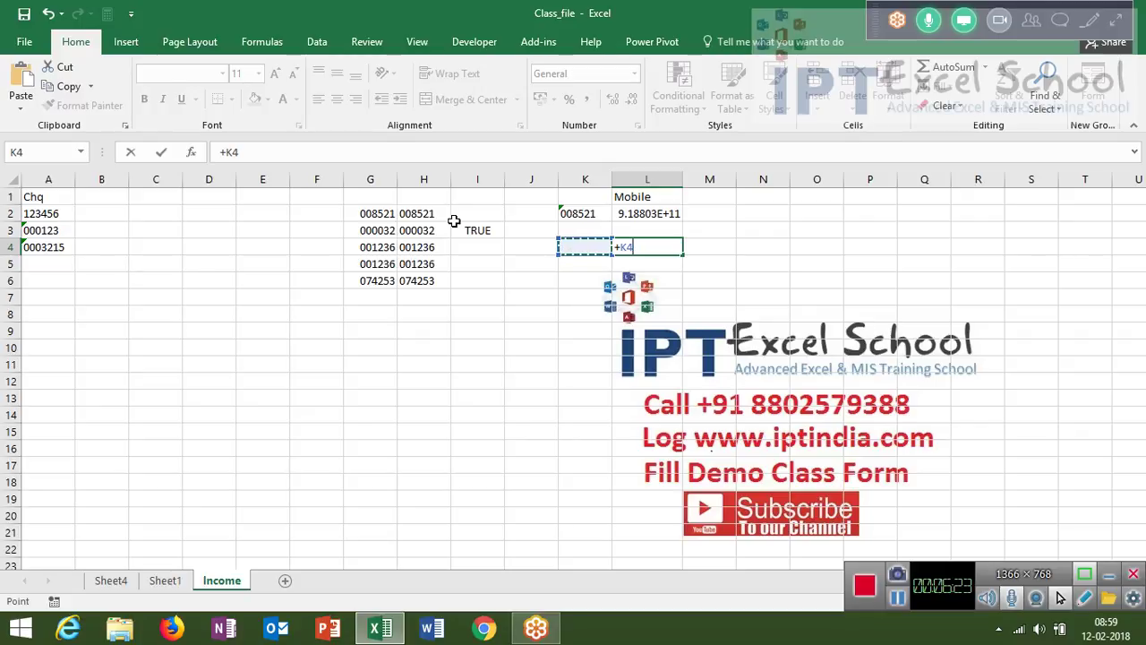
{"action": "key", "text": "Escape"}
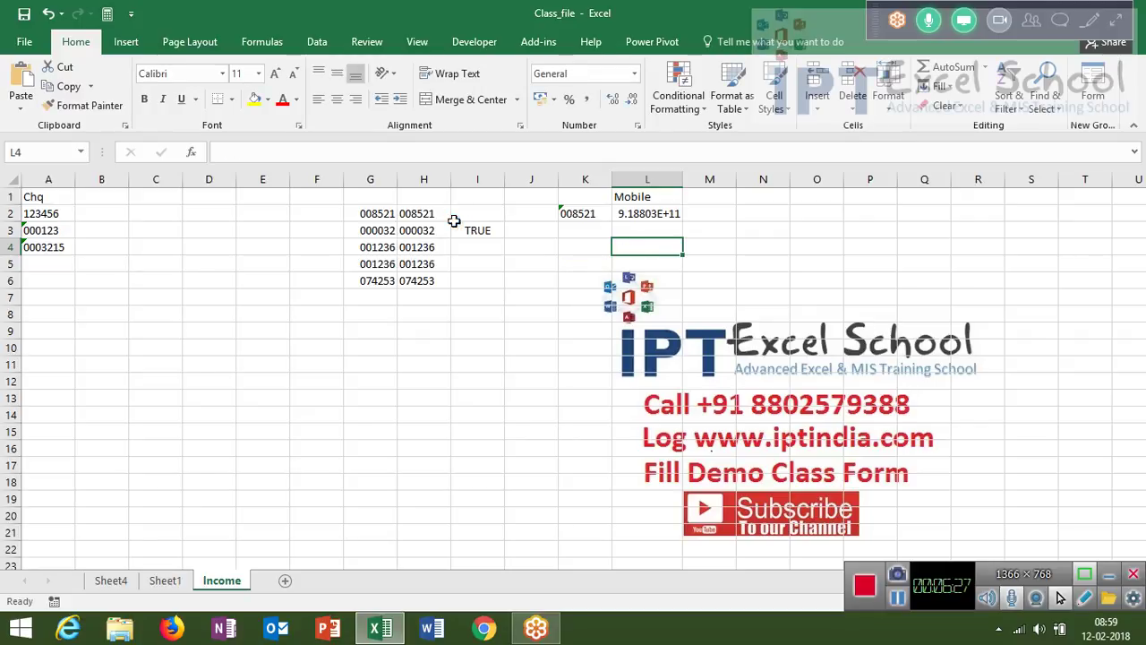
Re-enter the mobile number in L2 without the +91 prefix and select L2:L5.
{"action": "key", "text": "Up"}
{"action": "key", "text": "Up"}
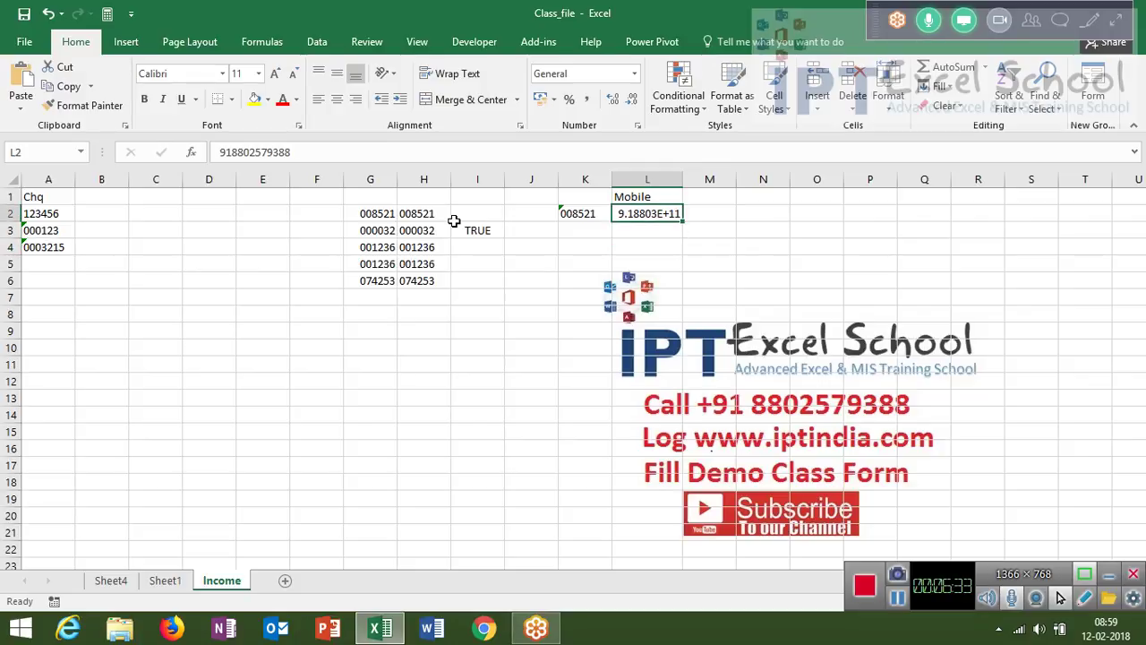
{"action": "key", "text": "Delete"}
{"action": "type", "text": "8802579*"}
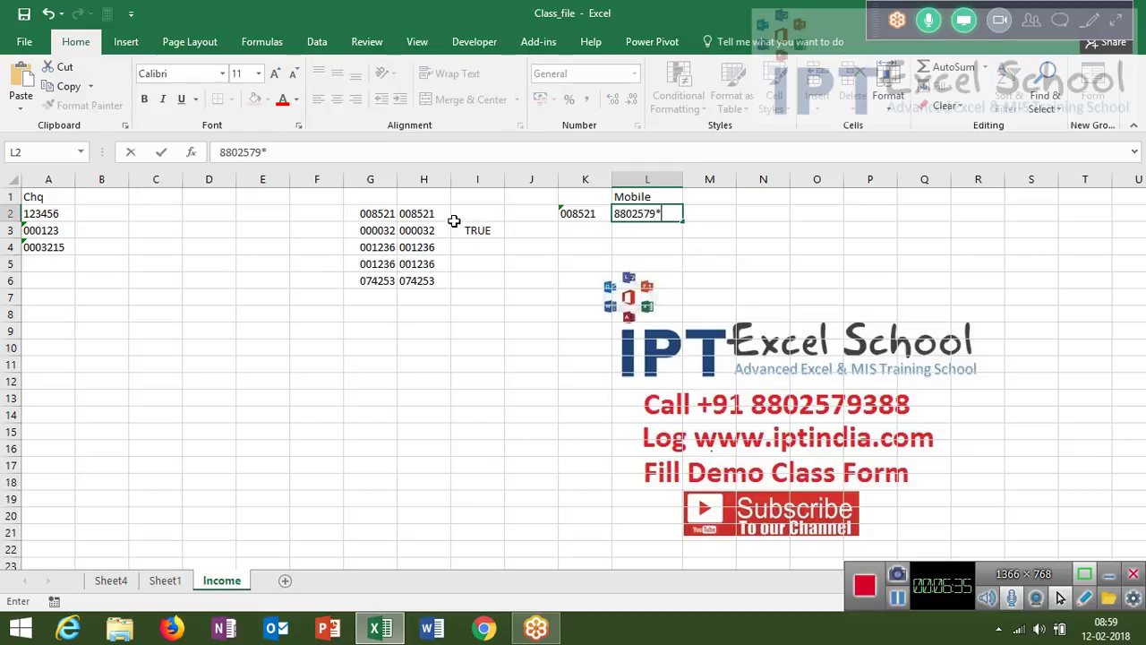
{"action": "type", "text": "6"}
{"action": "key", "text": "Escape"}
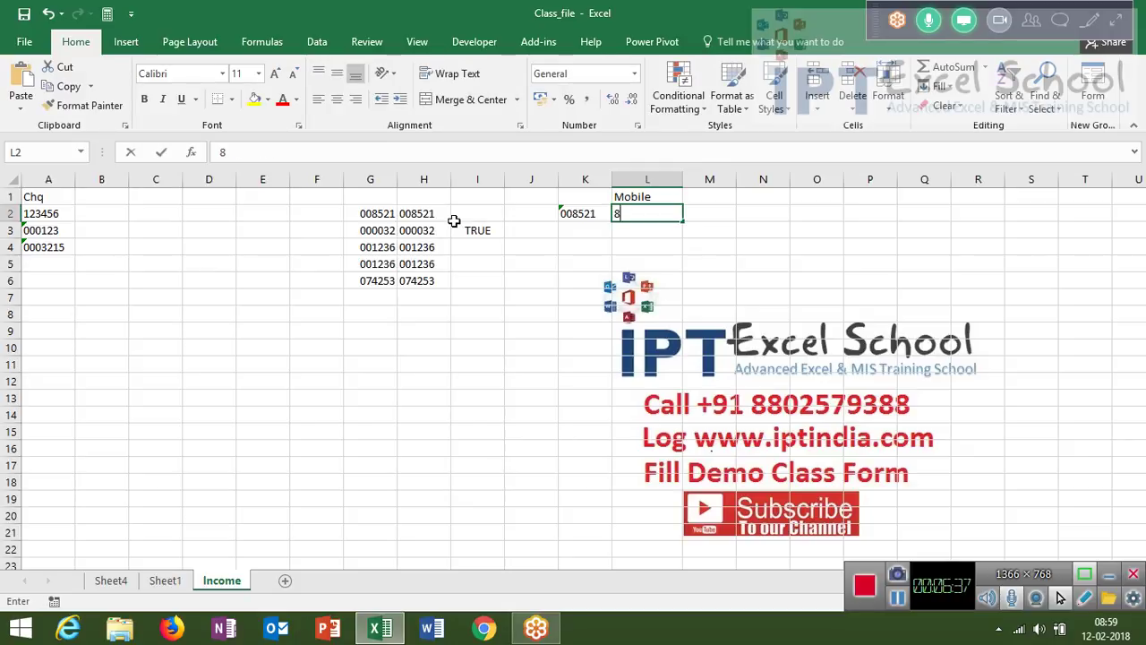
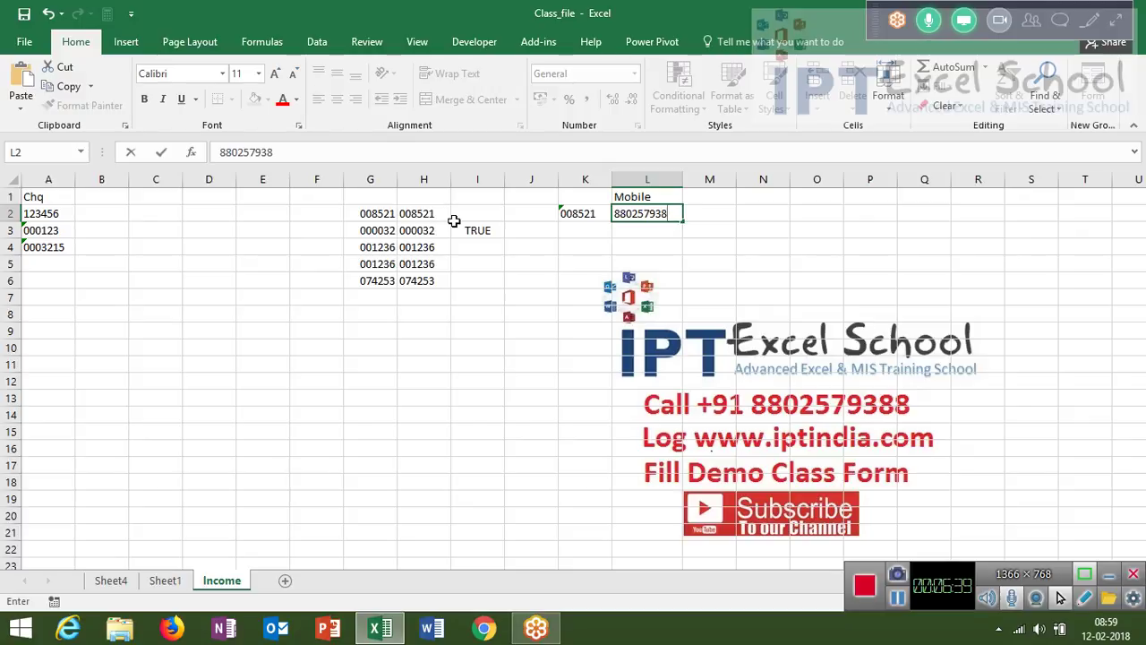
{"action": "key", "text": "ctrl+Return"}
{"action": "key", "text": "shift+Down"}
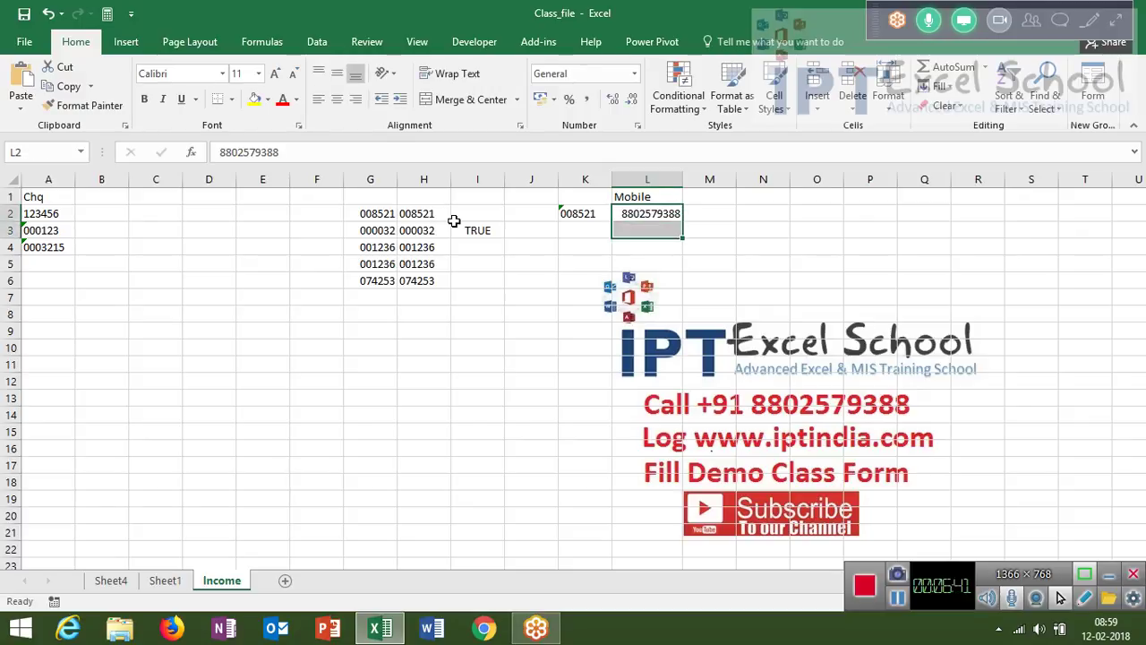
{"action": "key", "text": "shift+Down"}
{"action": "key", "text": "shift+Down"}
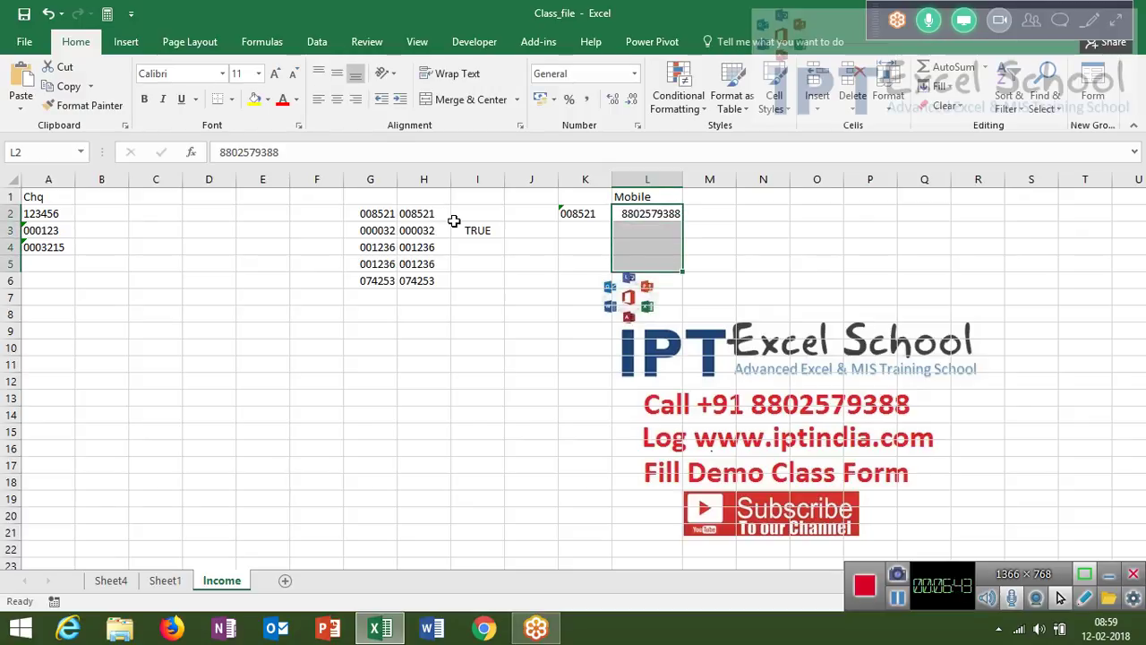
Give the Mobile cell a zero-padded custom number format built from zeros.
{"action": "left_click", "coordinate": [640, 128]}
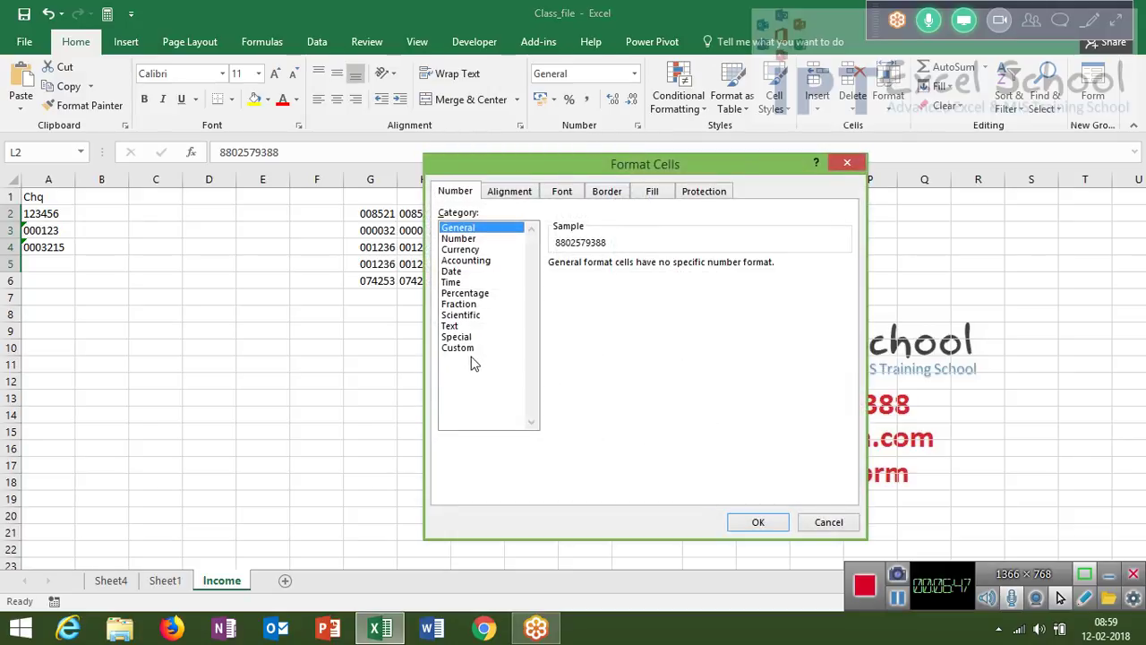
{"action": "left_click", "coordinate": [458, 348]}
{"action": "double_click", "coordinate": [573, 277]}
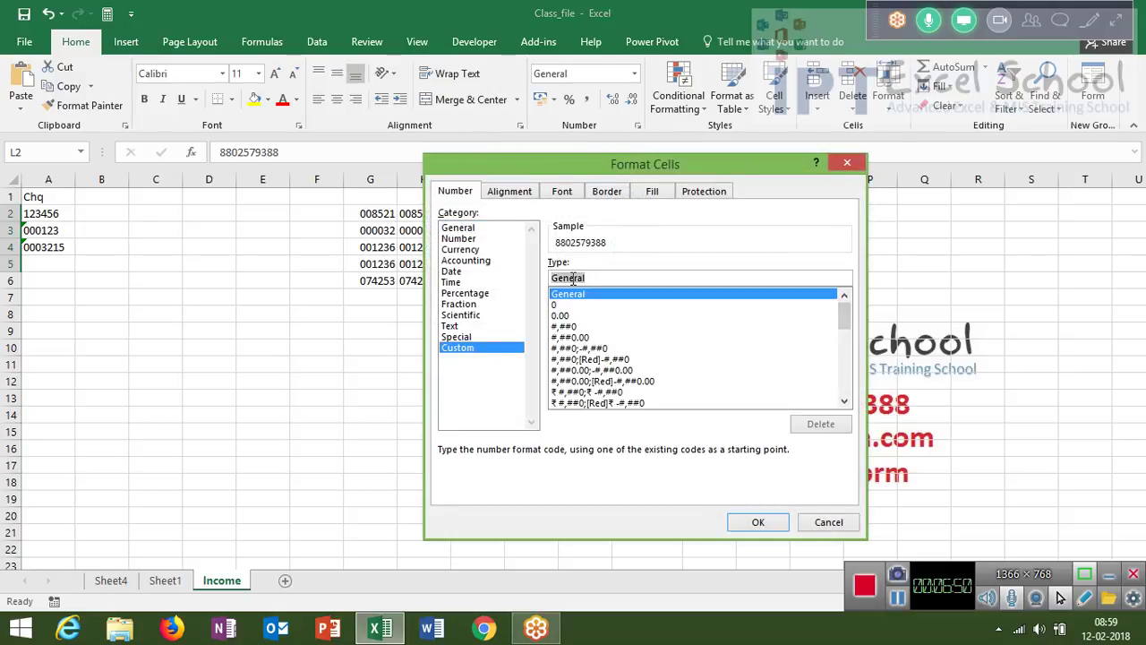
{"action": "key", "text": "BackSpace"}
{"action": "type", "text": "00"}
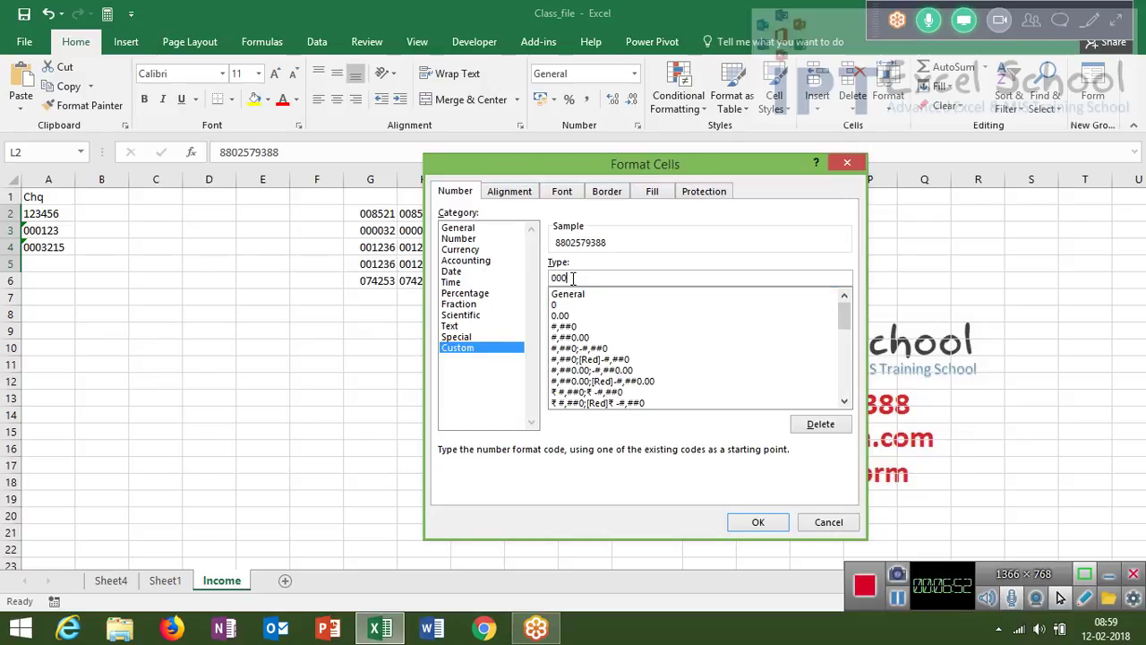
{"action": "type", "text": "0"}
{"action": "type", "text": "000000"}
{"action": "key", "text": "Return"}
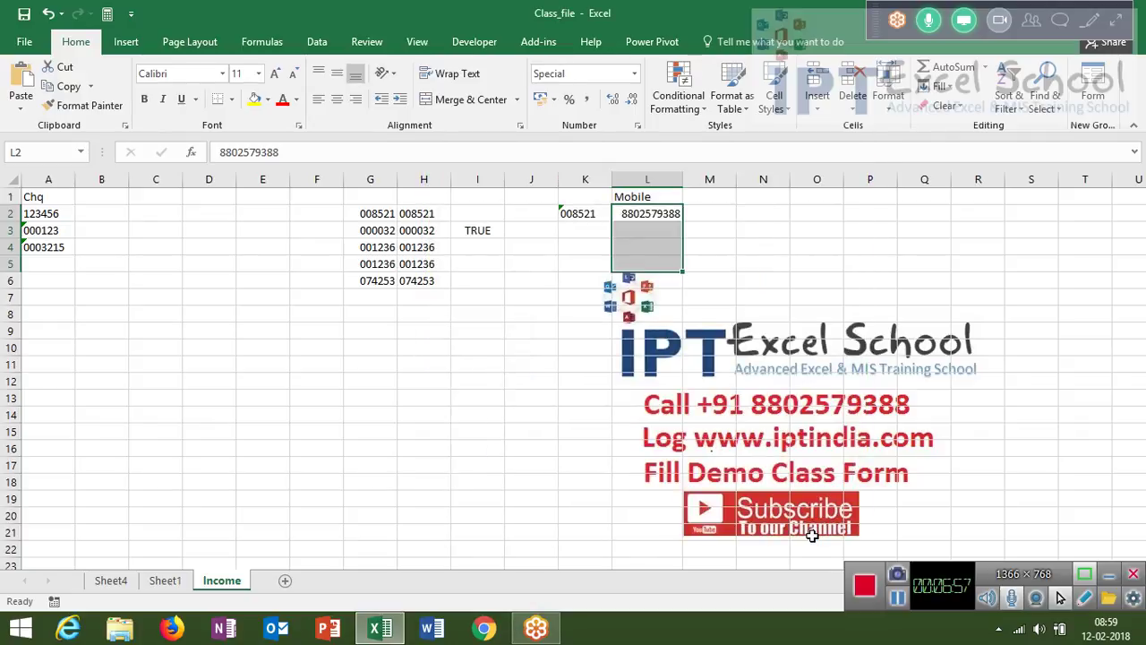
{"action": "left_click", "coordinate": [638, 127]}
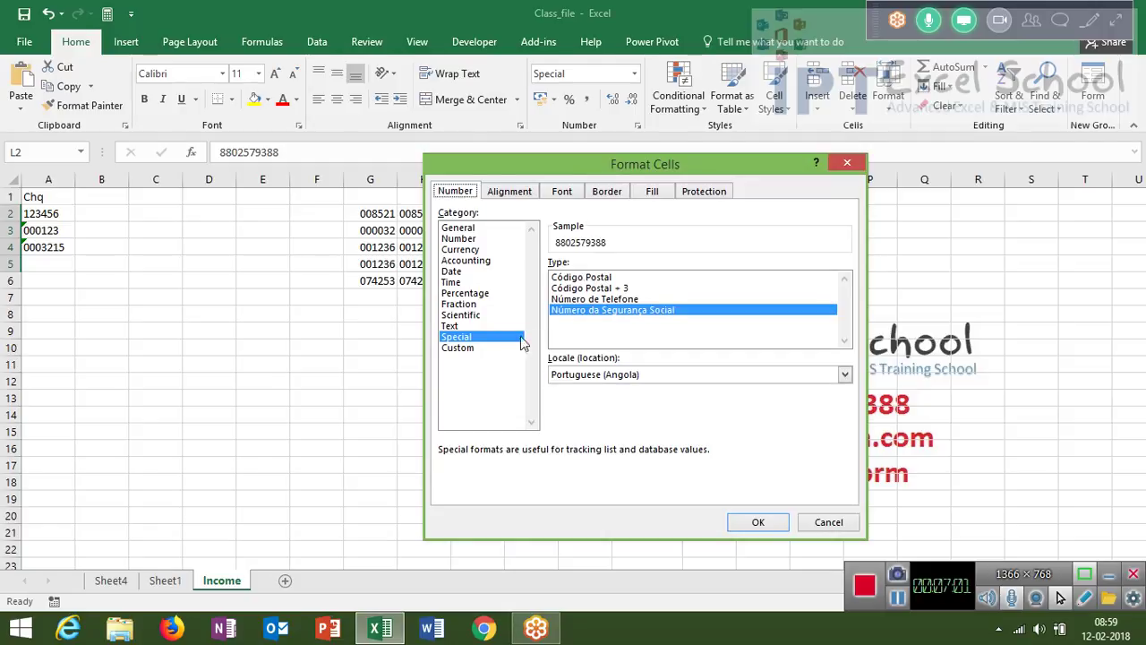
{"action": "left_click", "coordinate": [474, 349]}
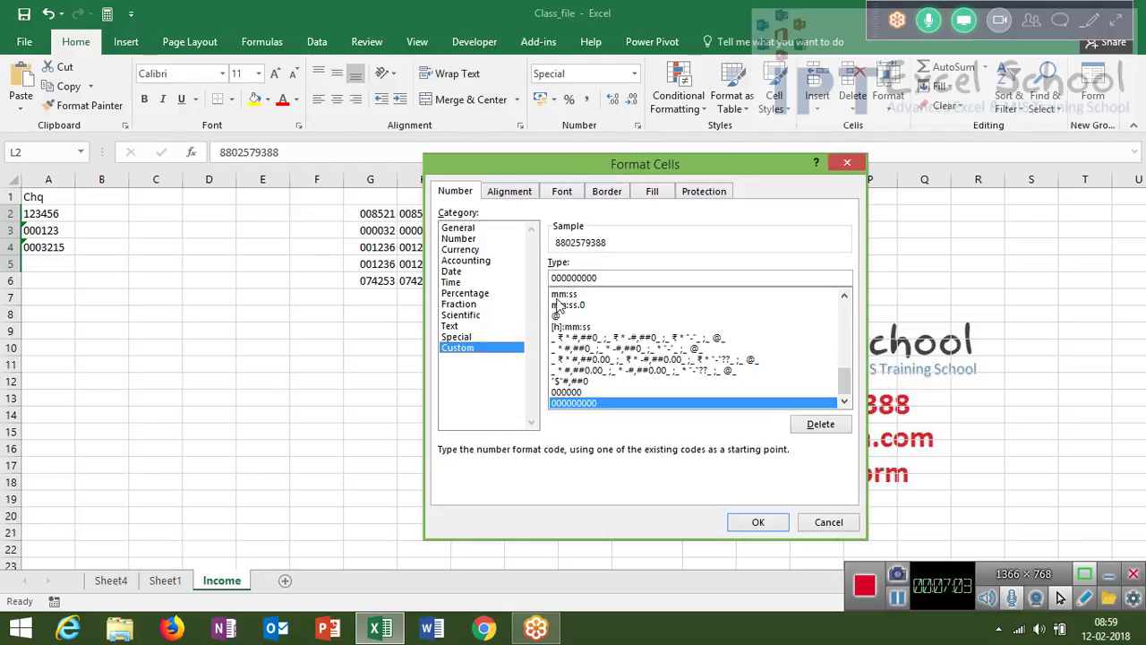
{"action": "double_click", "coordinate": [606, 277]}
{"action": "type", "text": "+"}
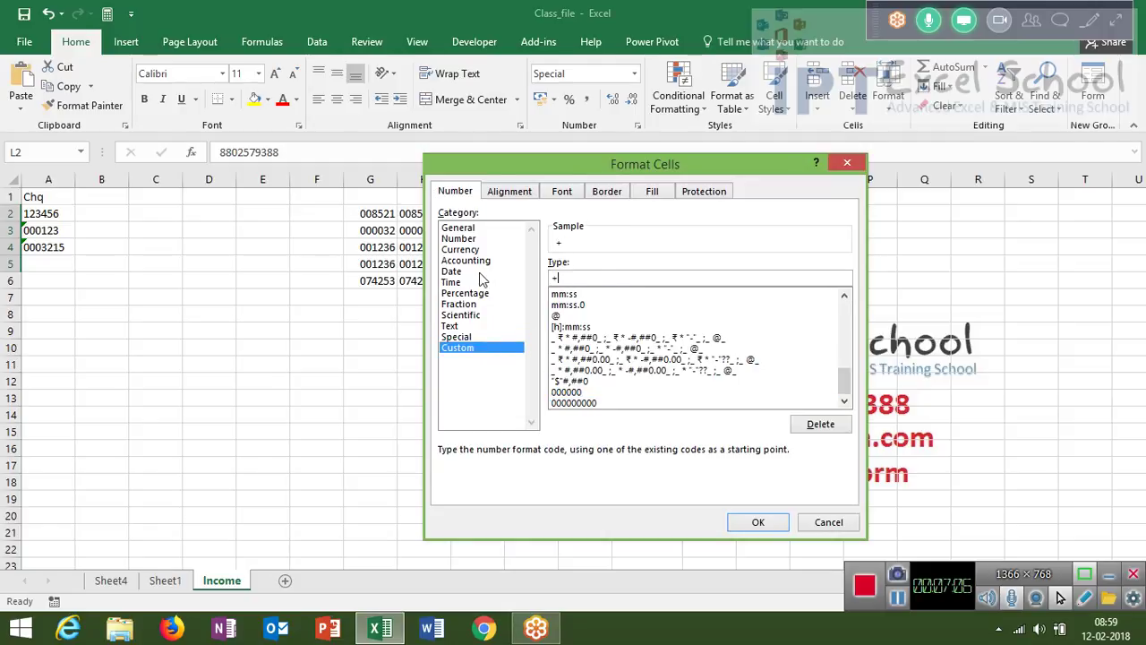
{"action": "type", "text": "91 "}
{"action": "type", "text": "00"}
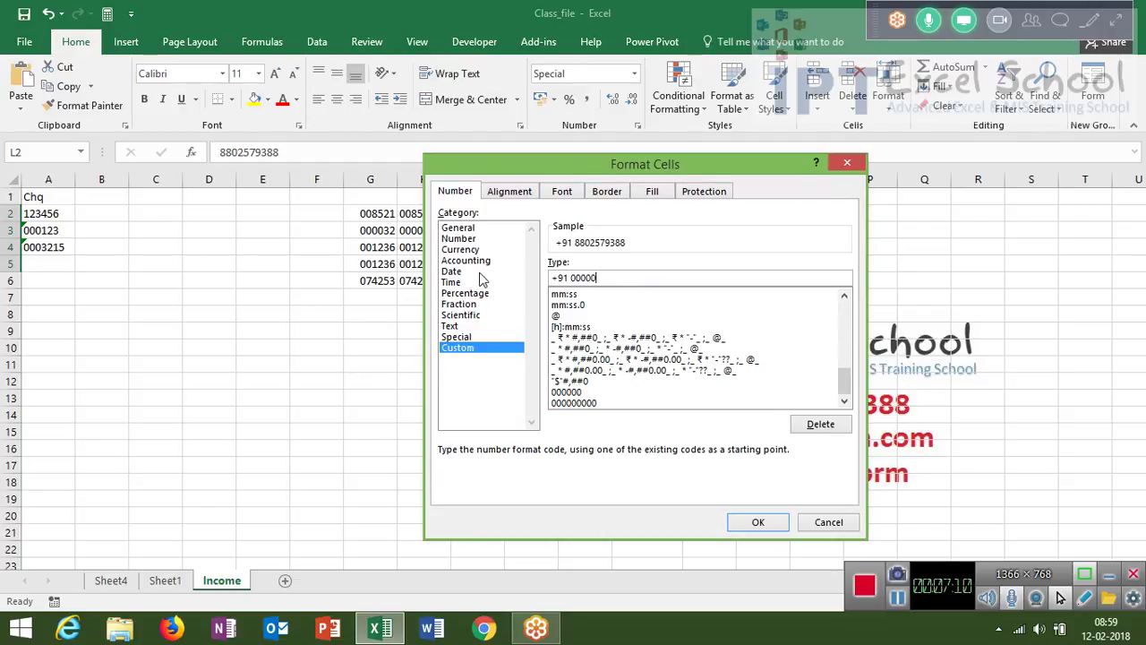
{"action": "type", "text": "00000"}
{"action": "key", "text": "Return"}
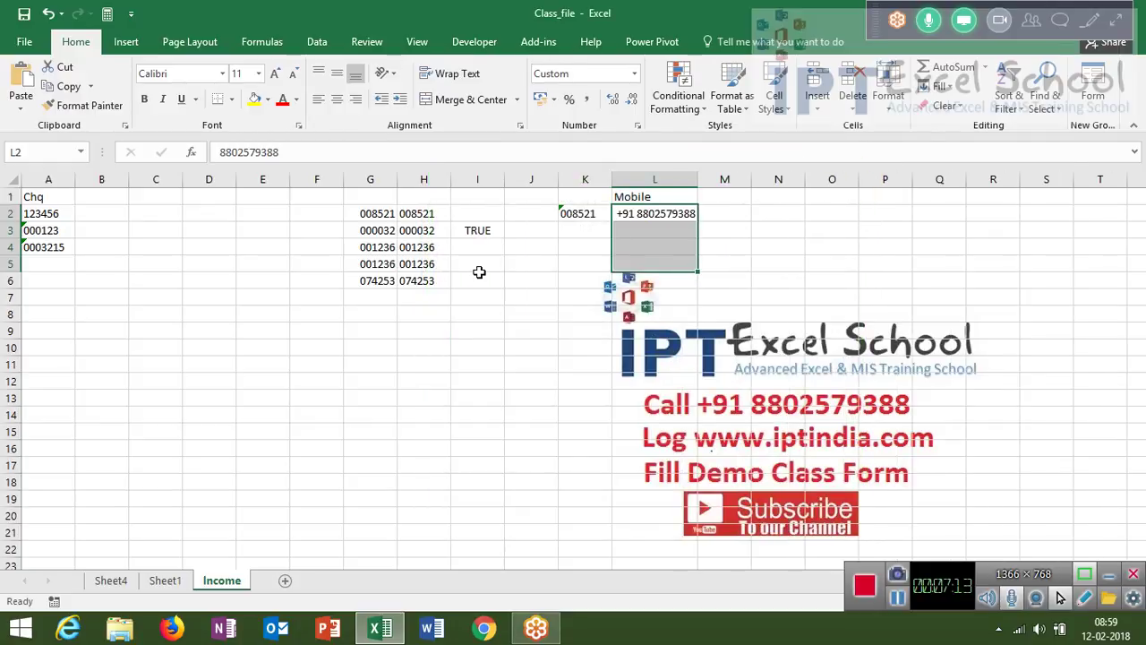
{"action": "key", "text": "Down"}
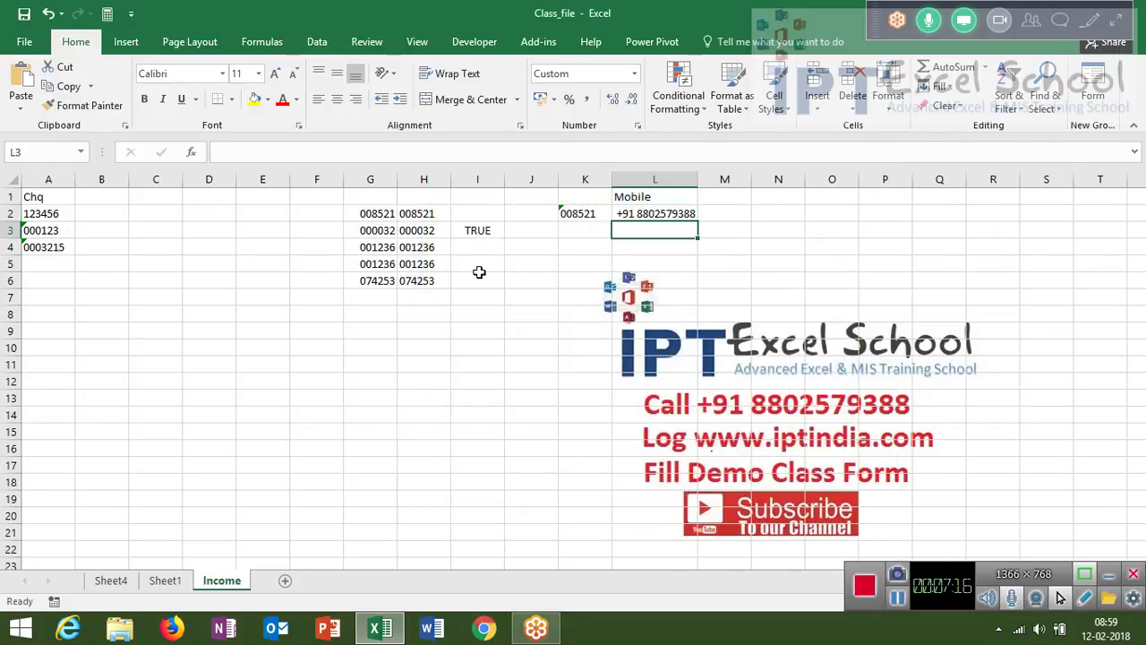
Enter 887 in L3 and select the Mobile cells L2:L6.
{"action": "type", "text": "887"}
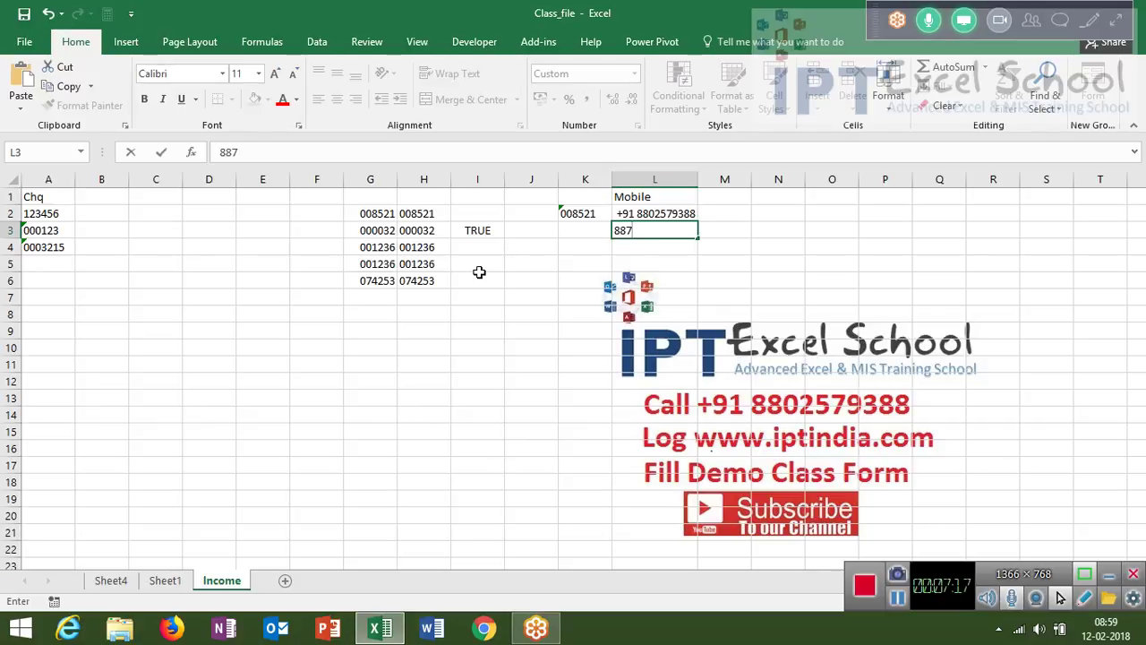
{"action": "key", "text": "Return"}
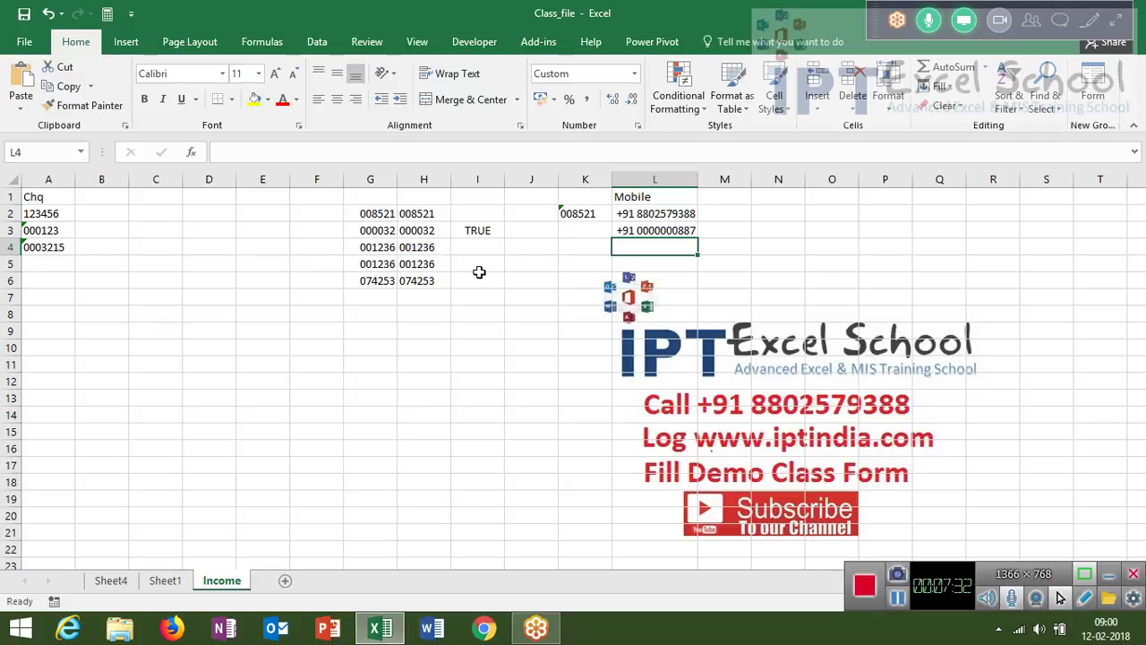
{"action": "key", "text": "Up"}
{"action": "key", "text": "Up"}
{"action": "key", "text": "shift+Down"}
{"action": "key", "text": "shift+Down"}
{"action": "key", "text": "shift+Down"}
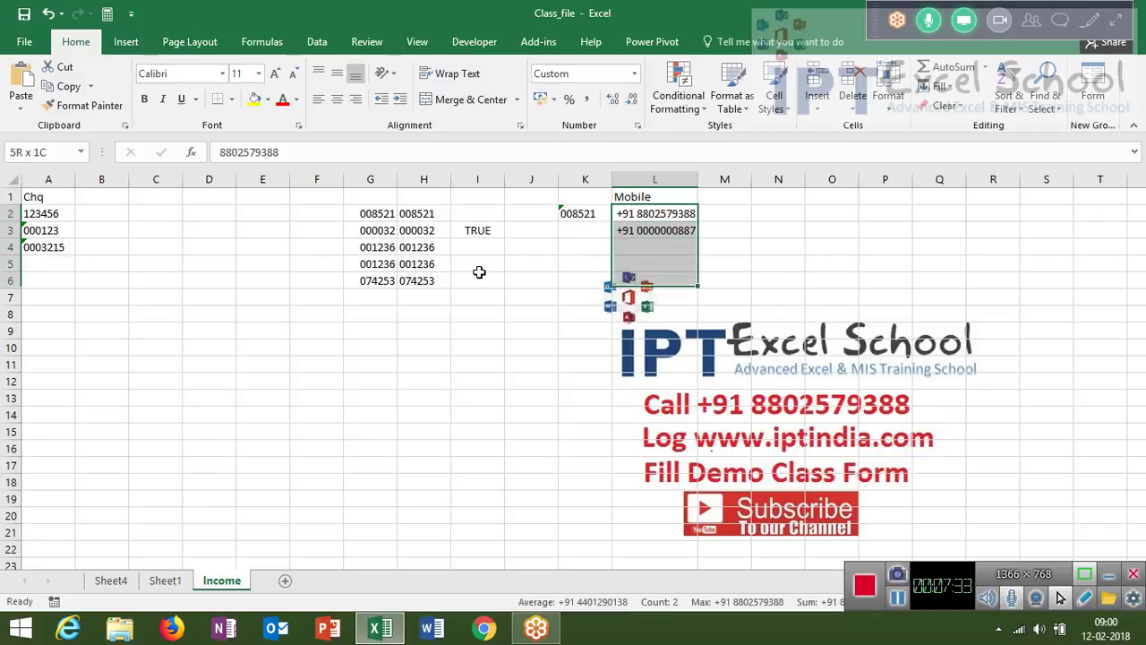
Apply the unpadded +91 ########## custom format so L3 reads +91 887.
{"action": "left_click", "coordinate": [638, 126]}
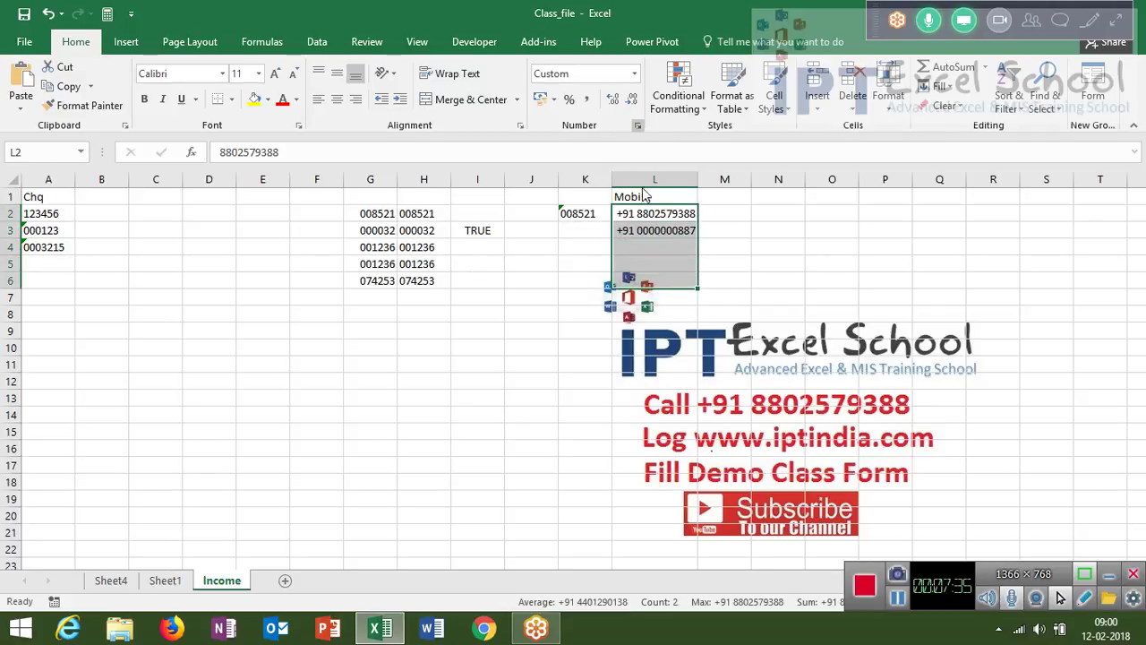
{"action": "left_click", "coordinate": [457, 348]}
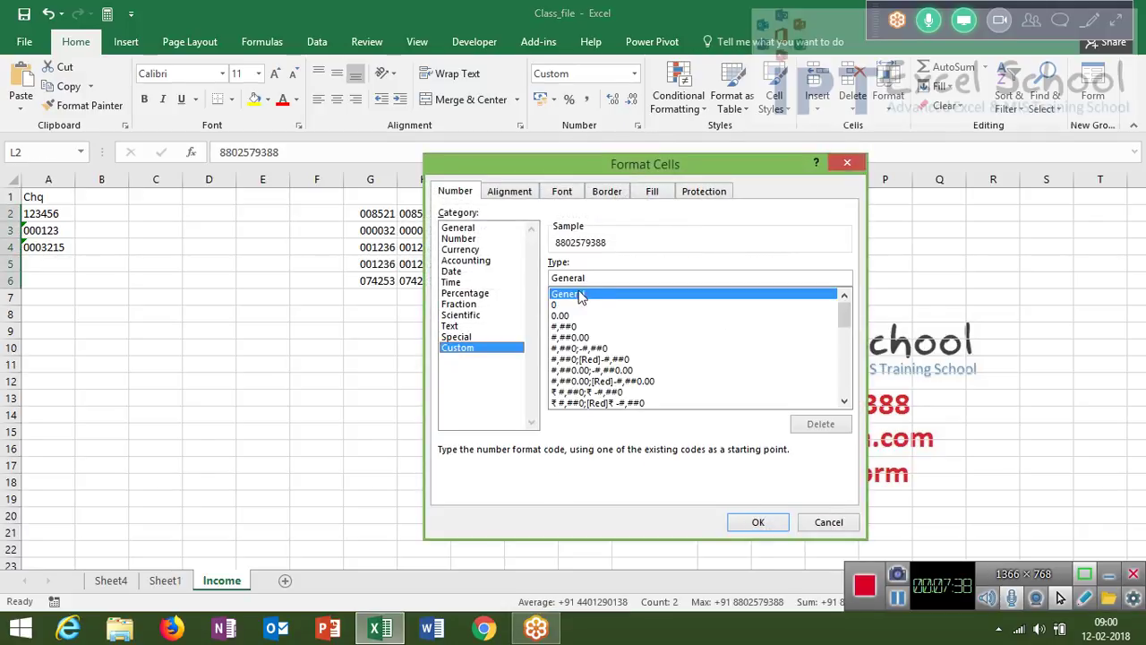
{"action": "left_click_drag", "start_coordinate": [591, 279], "coordinate": [528, 275]}
{"action": "type", "text": "+91 "}
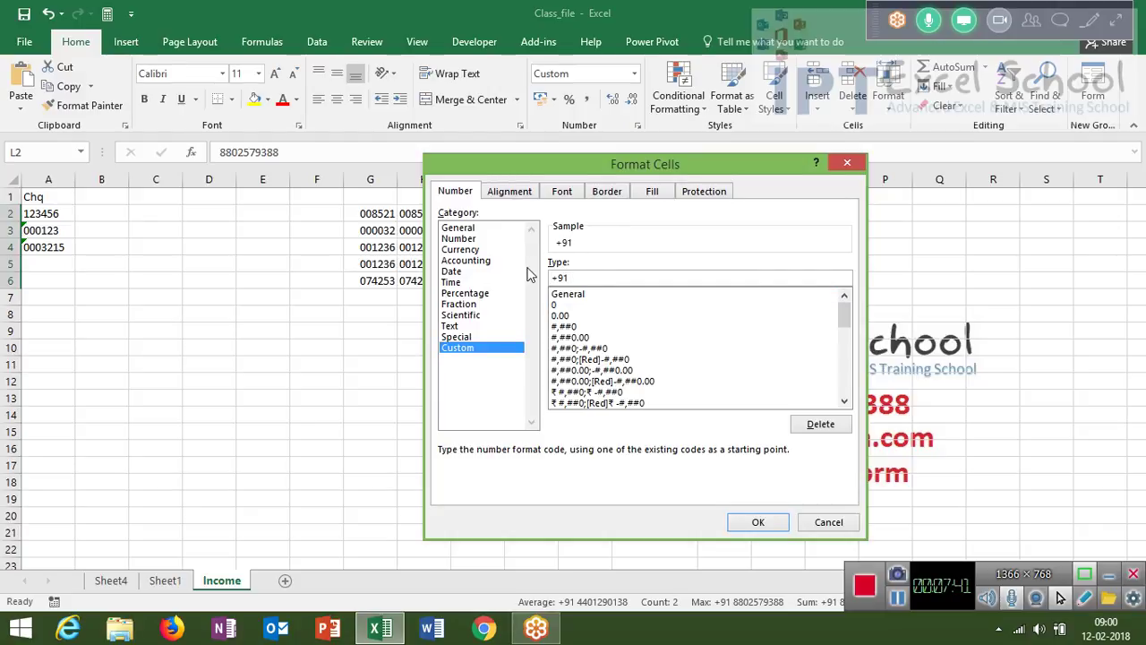
{"action": "type", "text": "####"}
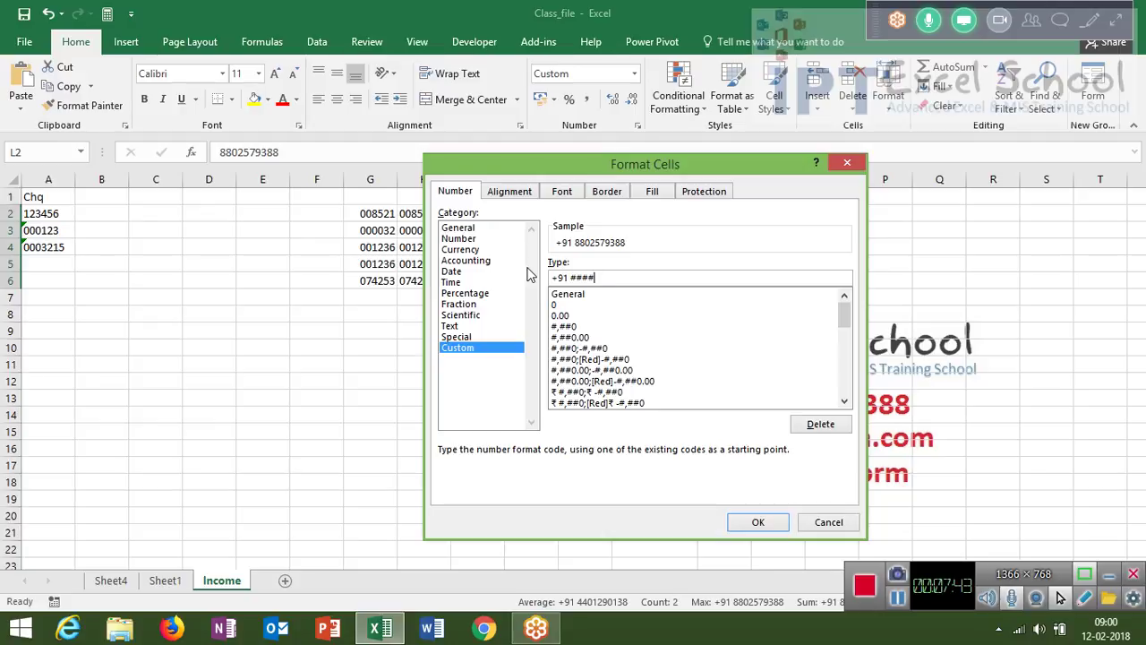
{"action": "type", "text": "######"}
{"action": "key", "text": "Return"}
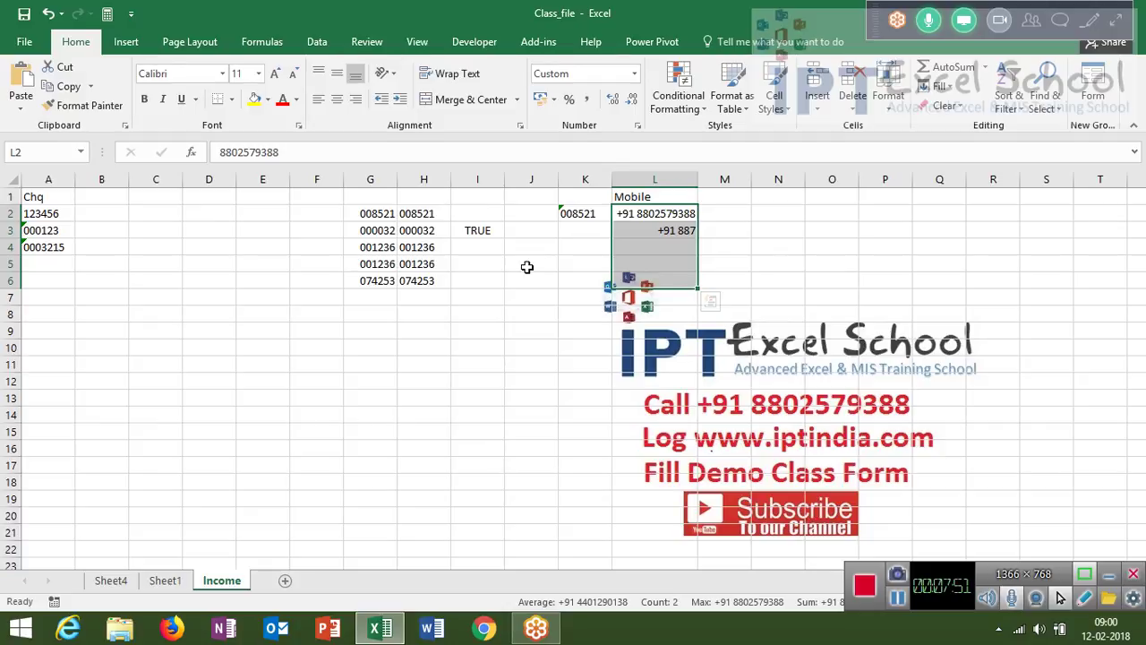
{"action": "left_click", "coordinate": [313, 417]}
Enter 008521 in F14, then overwrite it with the text MRP 1521.
{"action": "type", "text": "008521"}
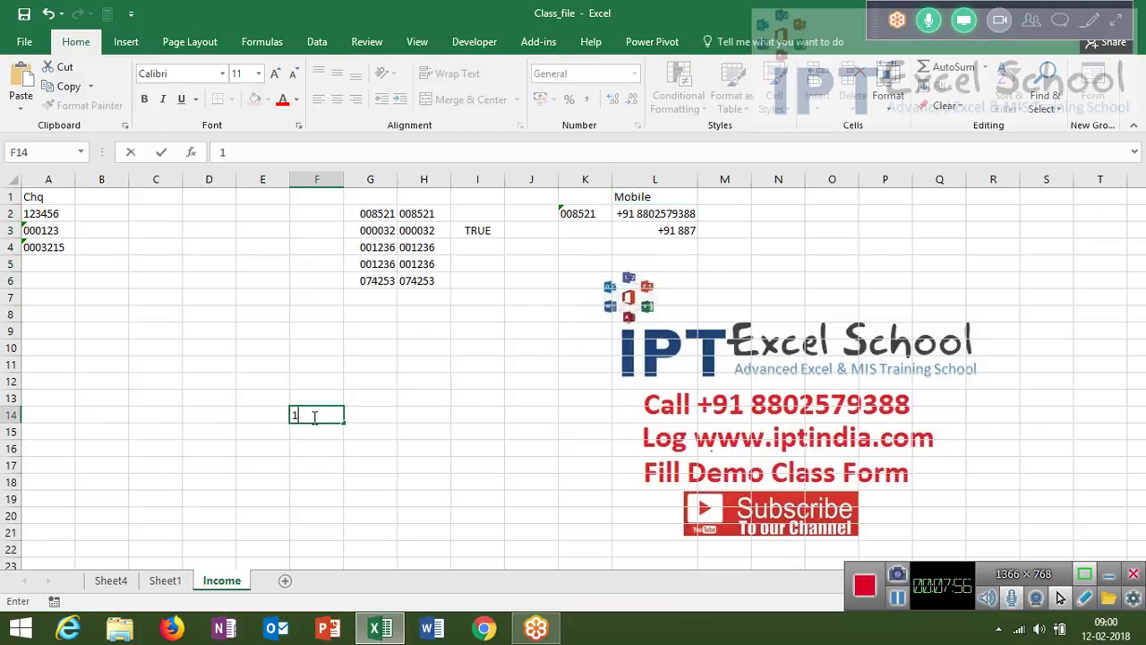
{"action": "key", "text": "Return"}
{"action": "left_click", "coordinate": [312, 417]}
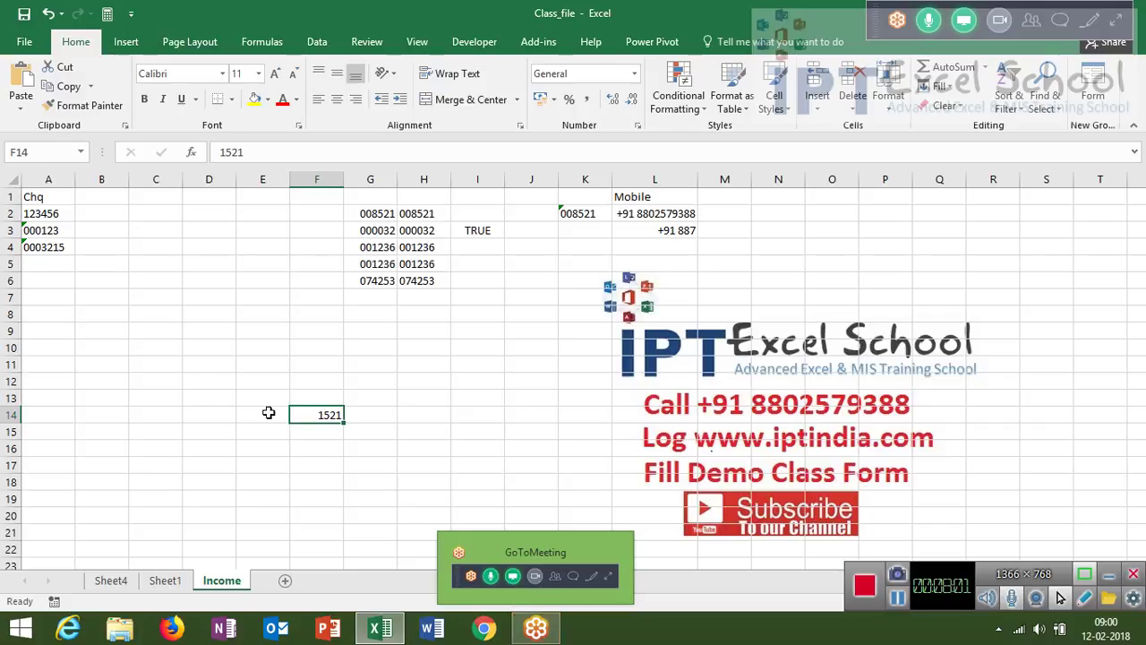
{"action": "type", "text": "MRP"}
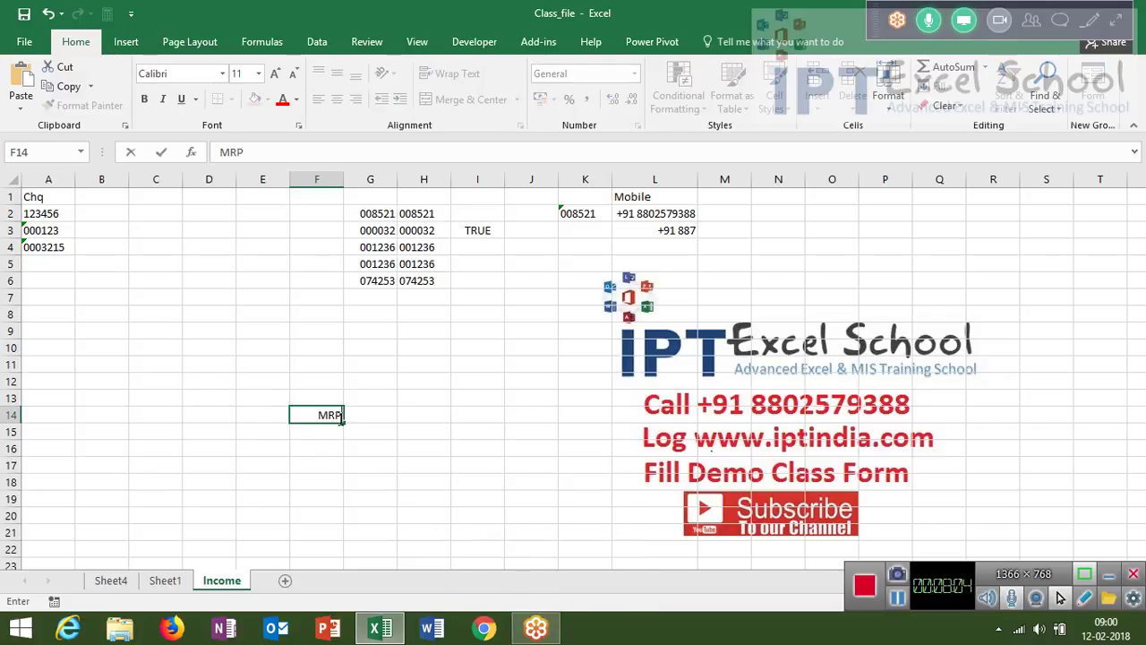
{"action": "type", "text": " 1521"}
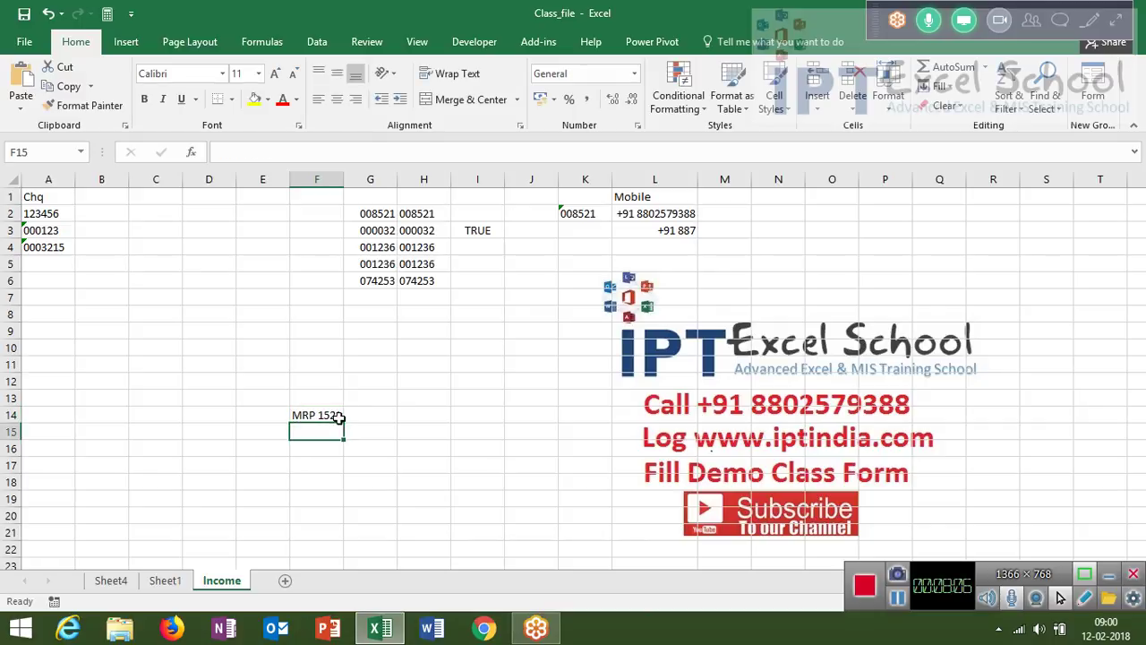
{"action": "key", "text": "Return"}
{"action": "left_click", "coordinate": [310, 466]}
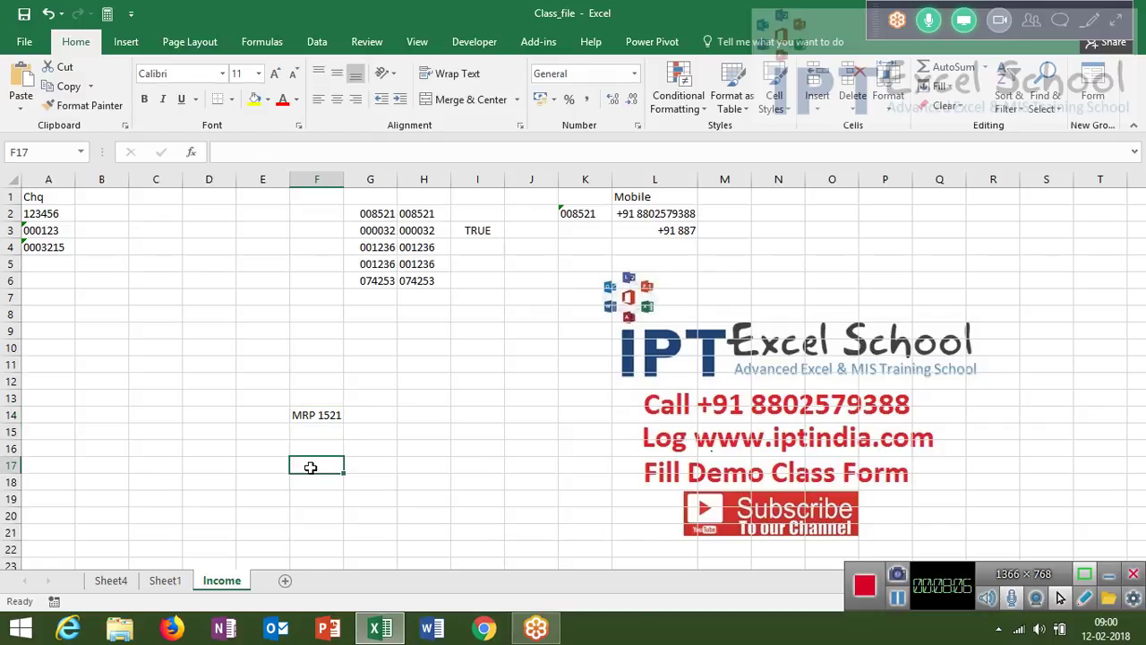
Enter =F14+20 in G14, which returns #VALUE!
{"action": "left_click", "coordinate": [316, 417]}
{"action": "key", "text": "Right"}
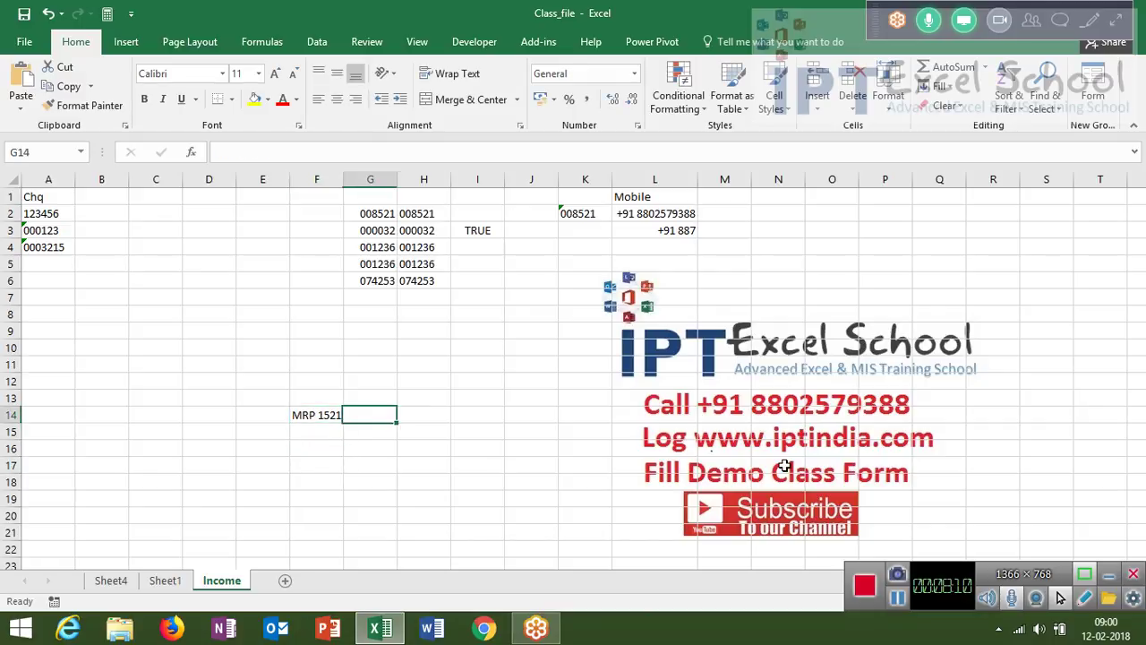
{"action": "type", "text": "="}
{"action": "key", "text": "Left"}
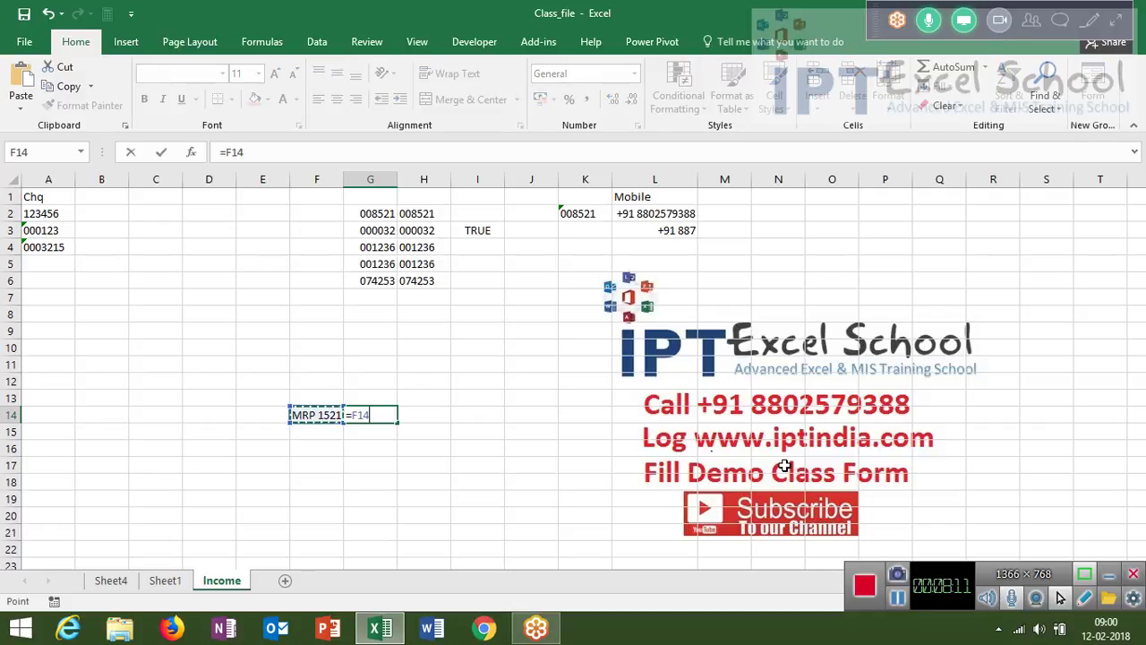
{"action": "type", "text": "+20"}
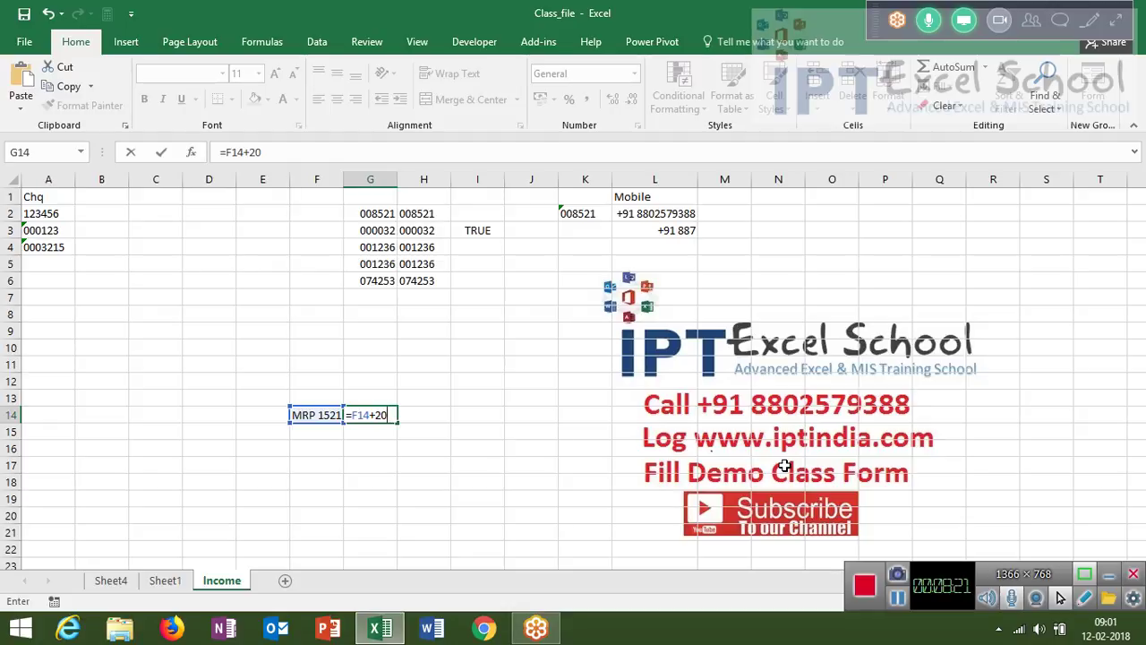
{"action": "key", "text": "ctrl+Return"}
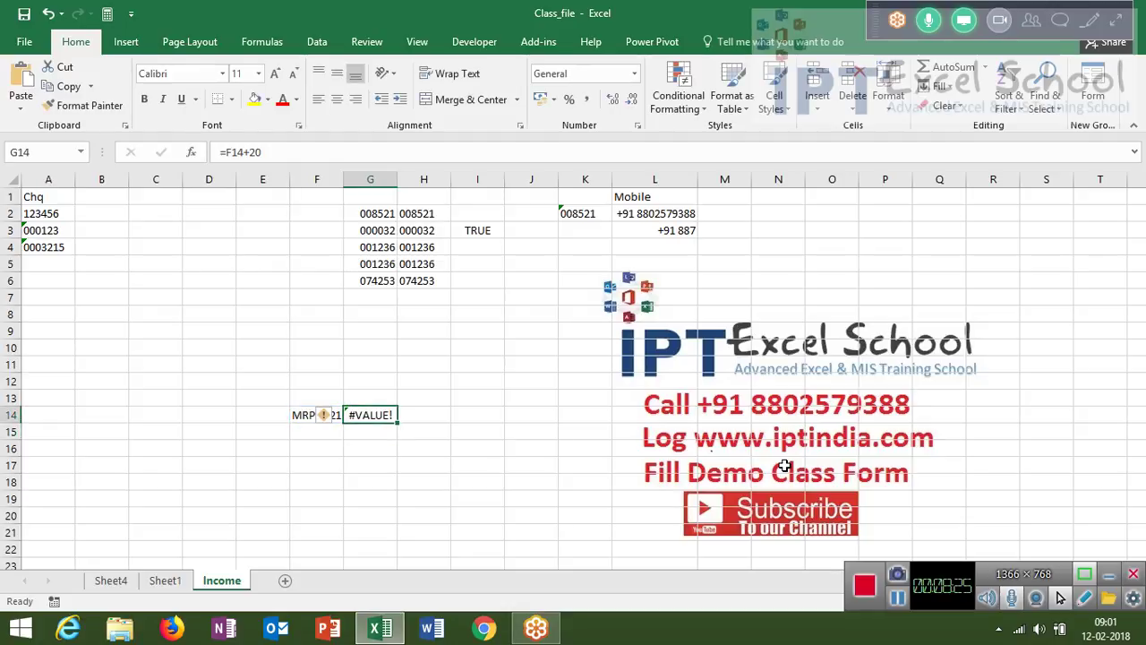
{"action": "key", "text": "Down"}
{"action": "key", "text": "Left"}
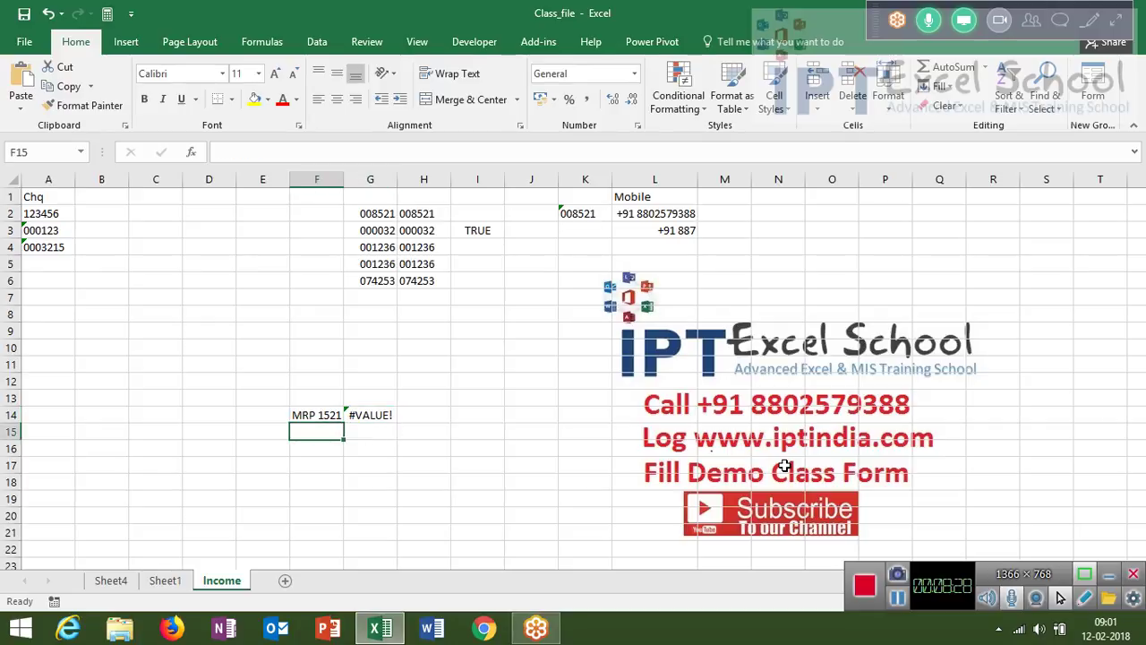
{"action": "key", "text": "Down"}
Enter the number 1521 in F16.
{"action": "type", "text": "15321"}
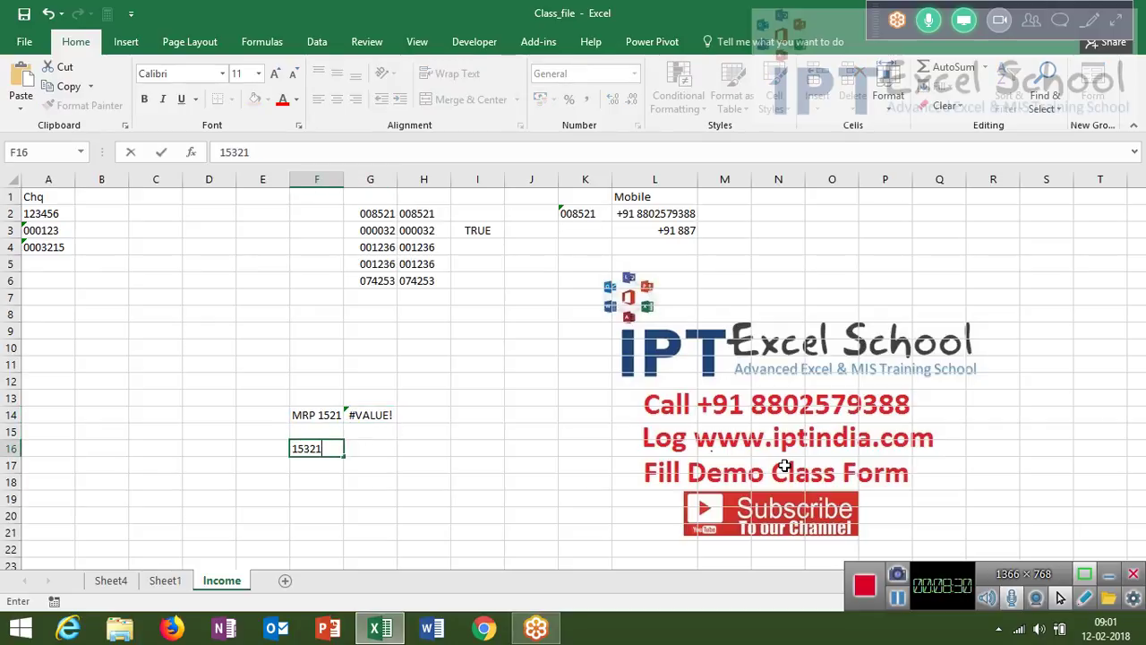
{"action": "key", "text": "BackSpace"}
{"action": "key", "text": "BackSpace"}
{"action": "key", "text": "BackSpace"}
{"action": "type", "text": "21"}
{"action": "key", "text": "Return"}
{"action": "key", "text": "Up"}
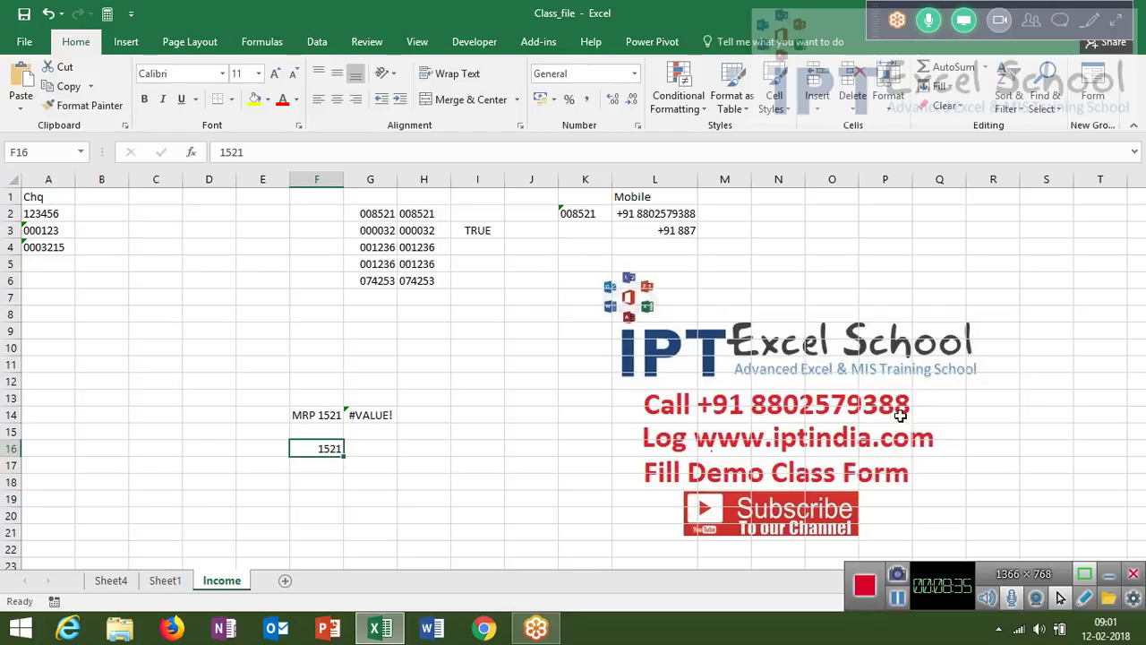
Replace F16's General code with an "MRP" custom number format.
{"action": "left_click", "coordinate": [639, 127]}
{"action": "left_click", "coordinate": [458, 348]}
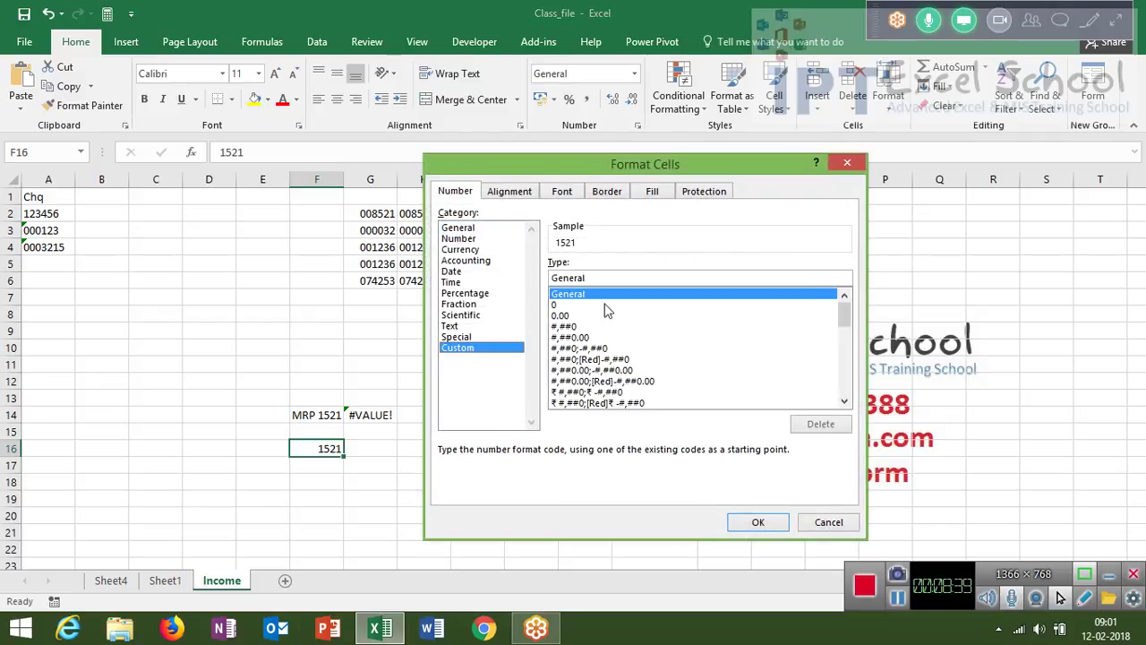
{"action": "double_click", "coordinate": [555, 278]}
{"action": "right_click", "coordinate": [557, 284]}
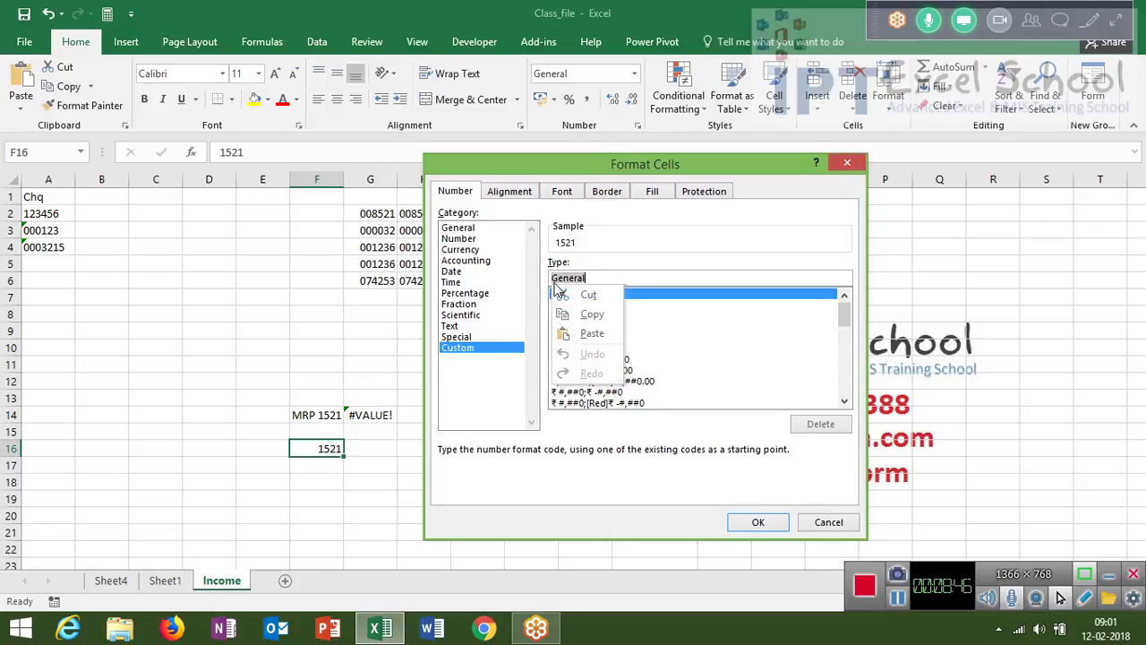
{"action": "key", "text": "Escape"}
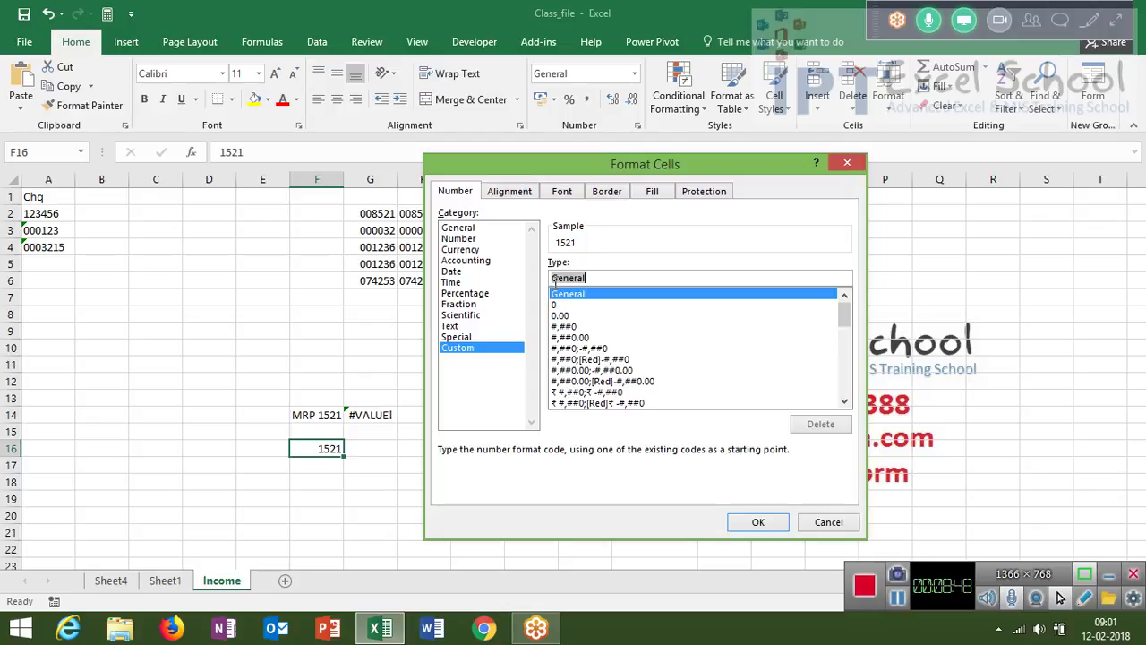
{"action": "key", "text": "BackSpace"}
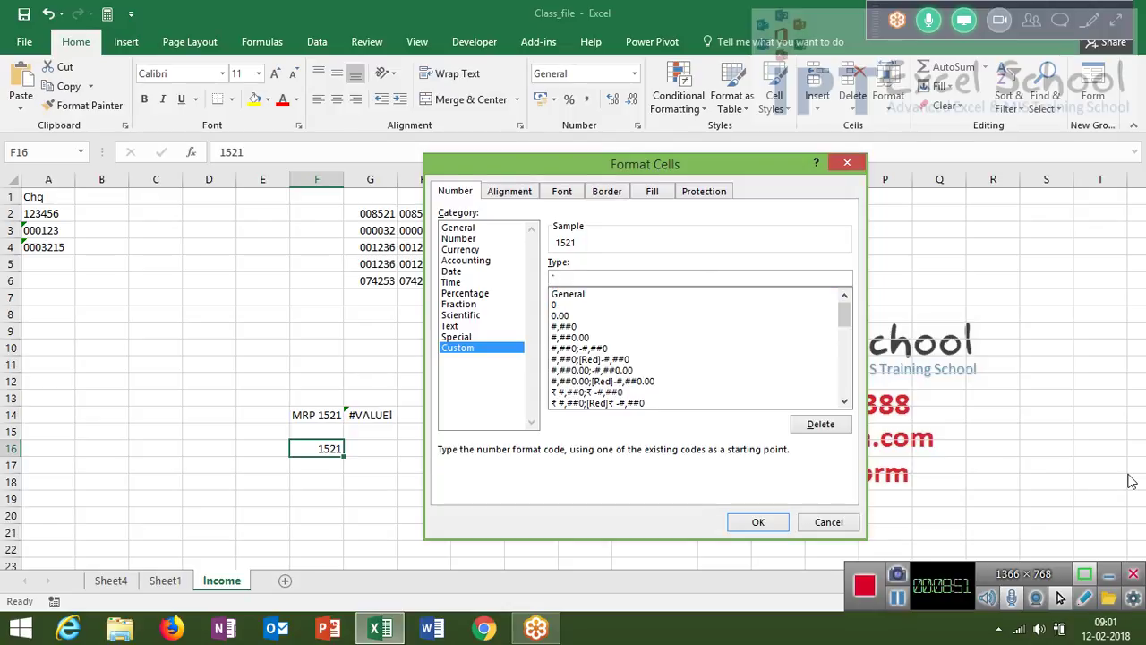
{"action": "type", "text": "MRP"}
{"action": "type", "text": "\""}
{"action": "key", "text": "Return"}
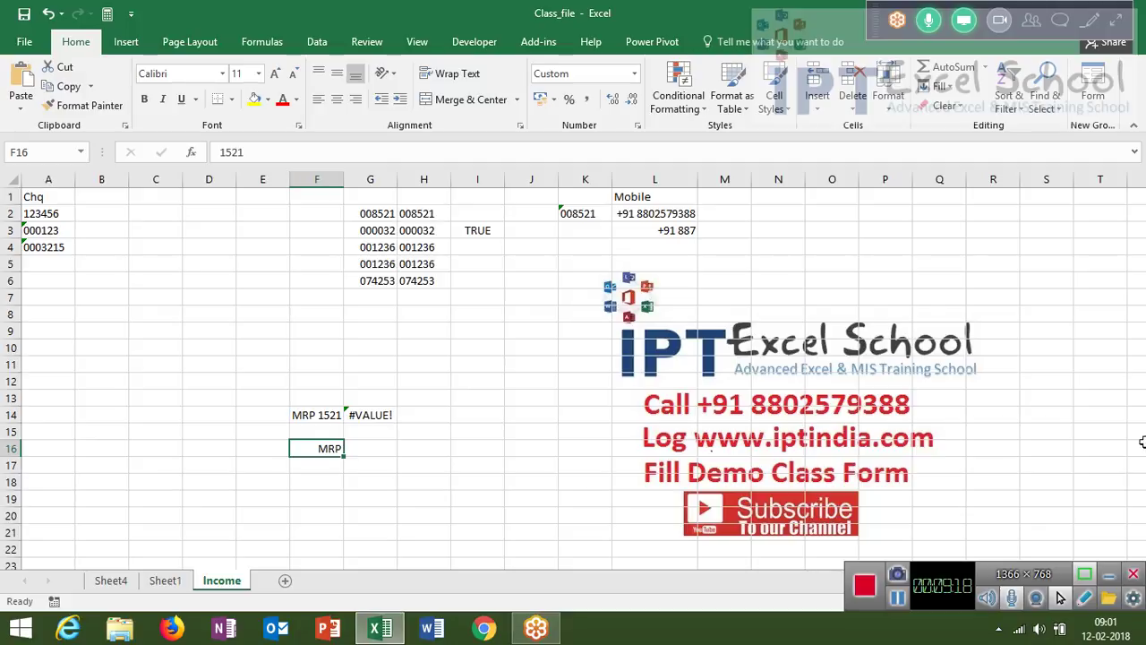
Extend F16's format code to "MRP" 00 so it shows MRP 1521.
{"action": "left_click", "coordinate": [637, 125]}
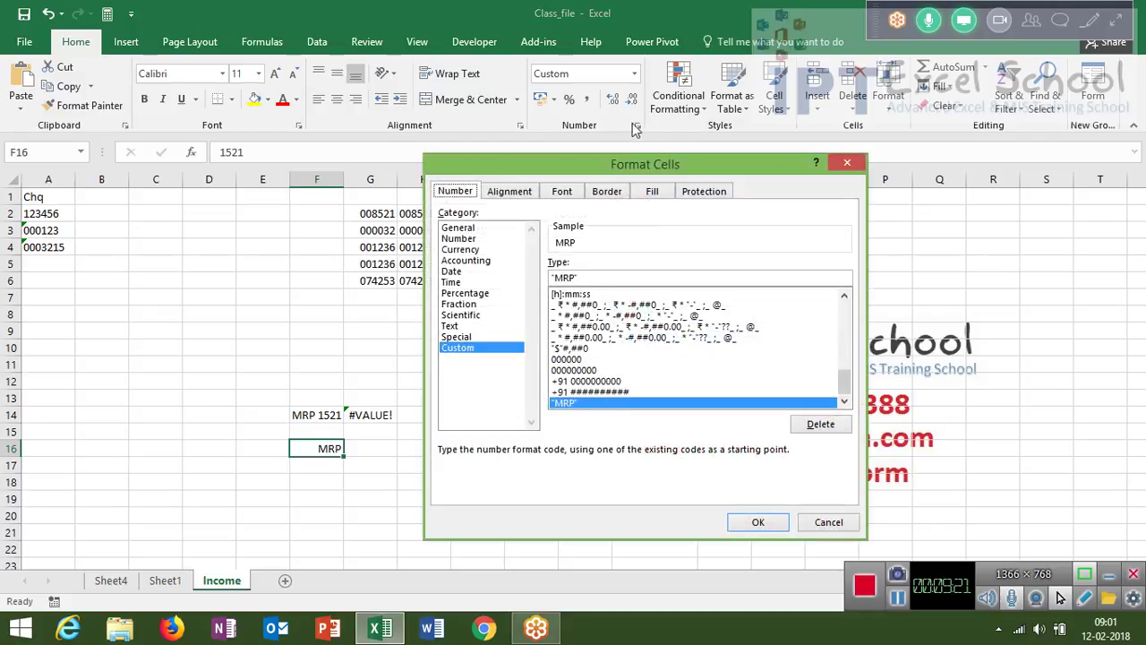
{"action": "left_click", "coordinate": [592, 278]}
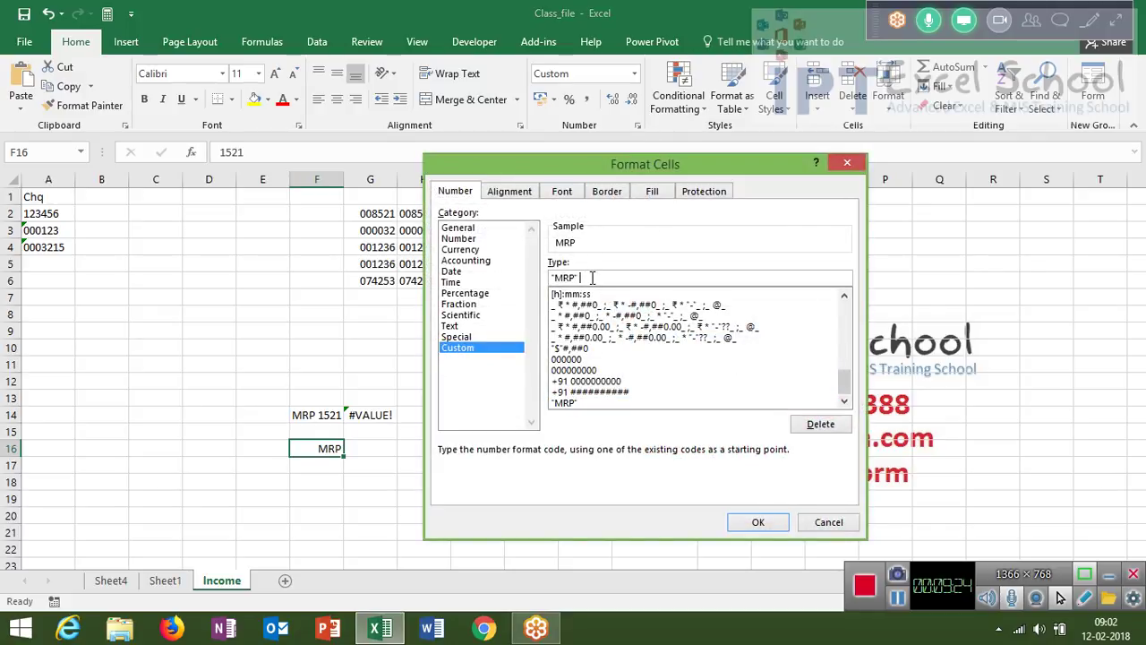
{"action": "type", "text": "00"}
{"action": "key", "text": "Return"}
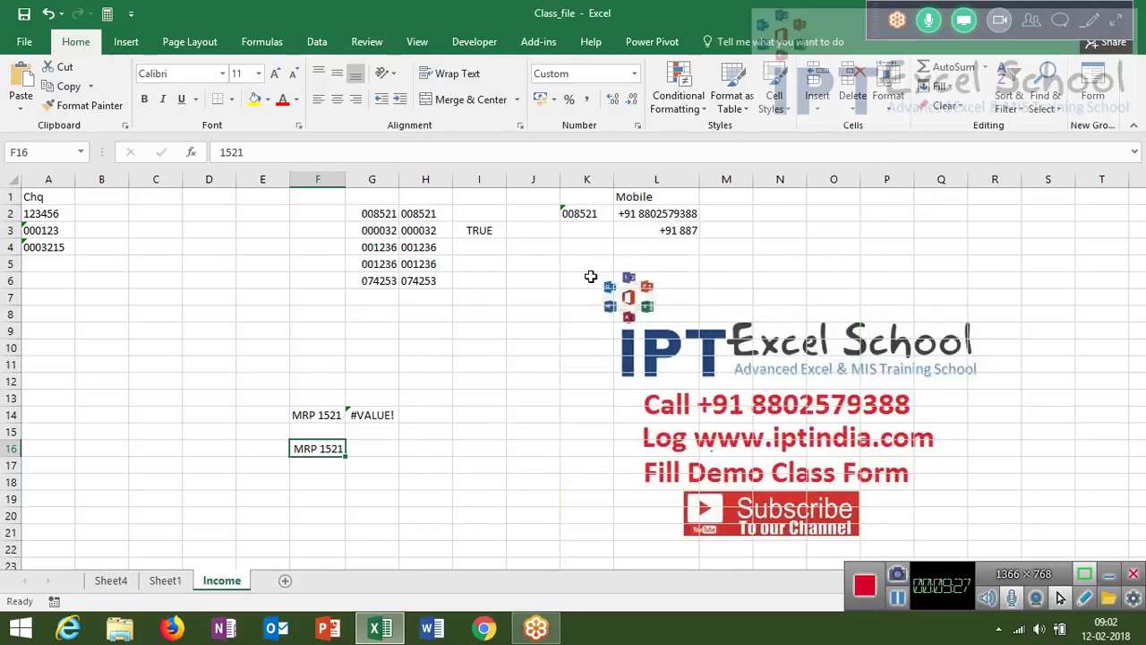
Try "MRP" ## as F16's format code, then revert to "MRP" 00.
{"action": "left_click", "coordinate": [637, 125]}
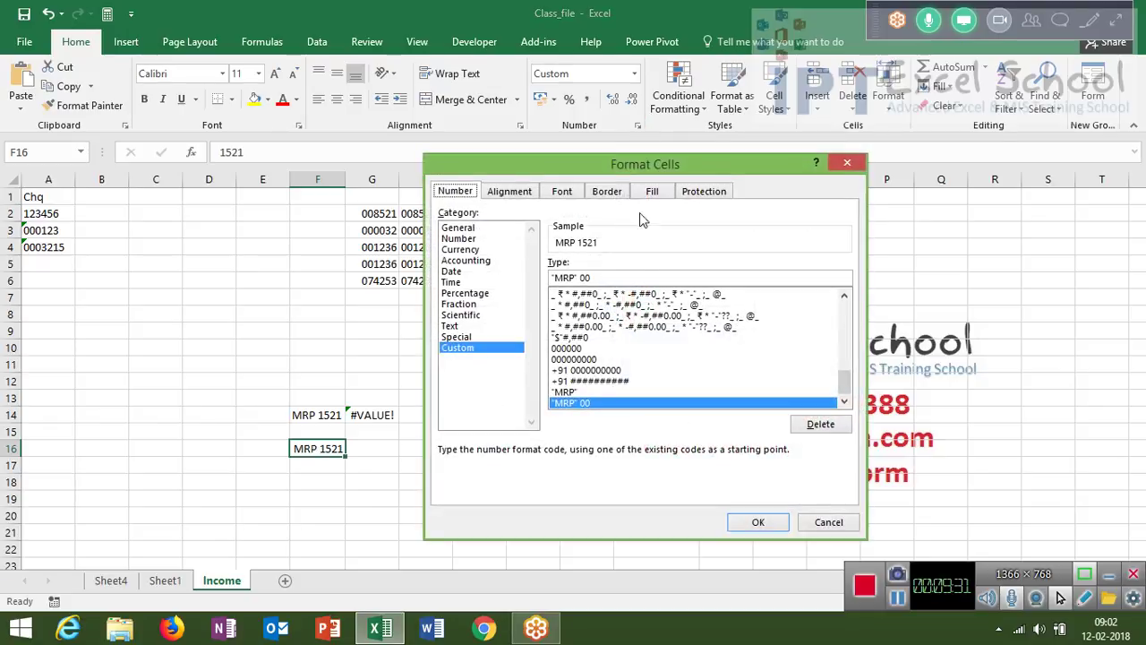
{"action": "double_click", "coordinate": [608, 273]}
{"action": "type", "text": "##"}
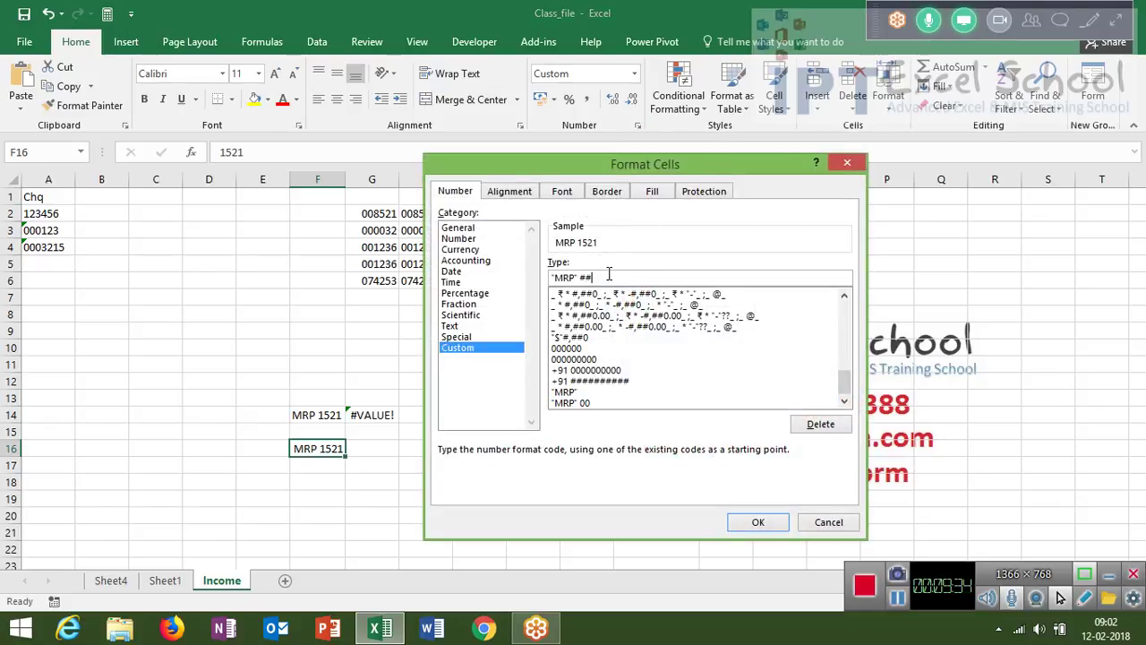
{"action": "key", "text": "Return"}
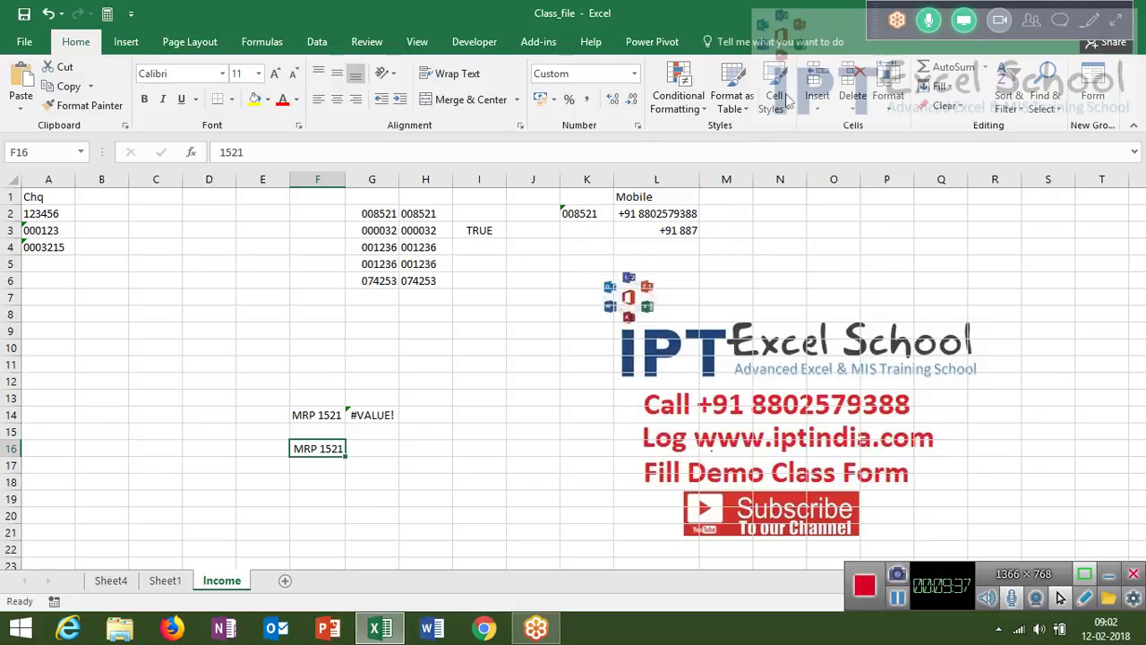
{"action": "left_click", "coordinate": [638, 125]}
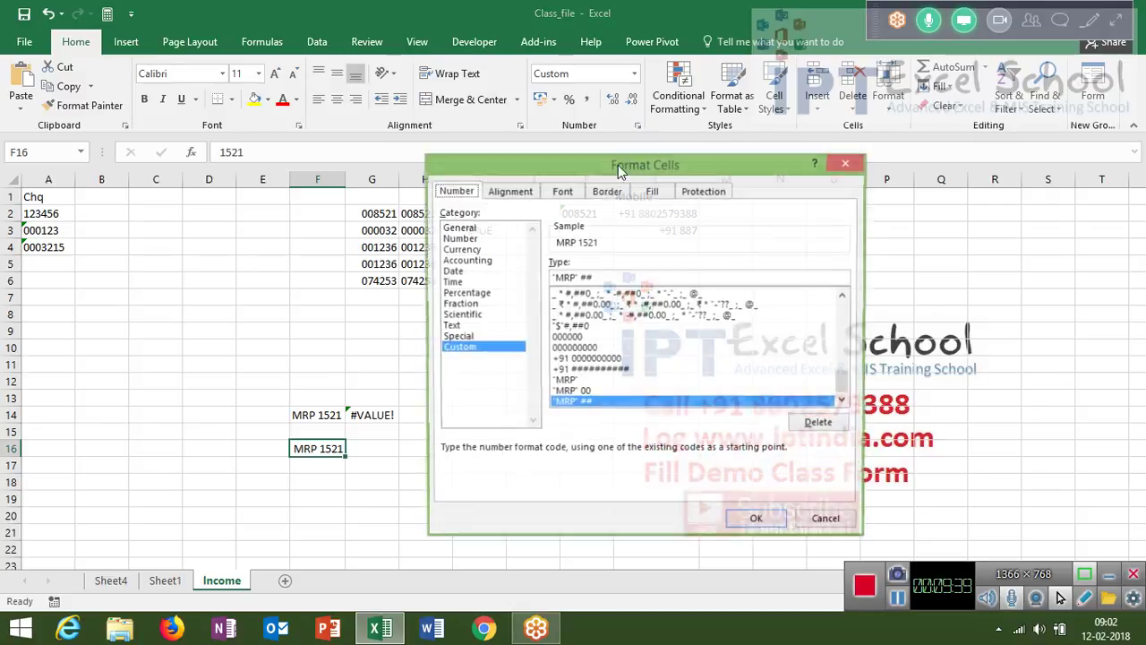
{"action": "double_click", "coordinate": [589, 278]}
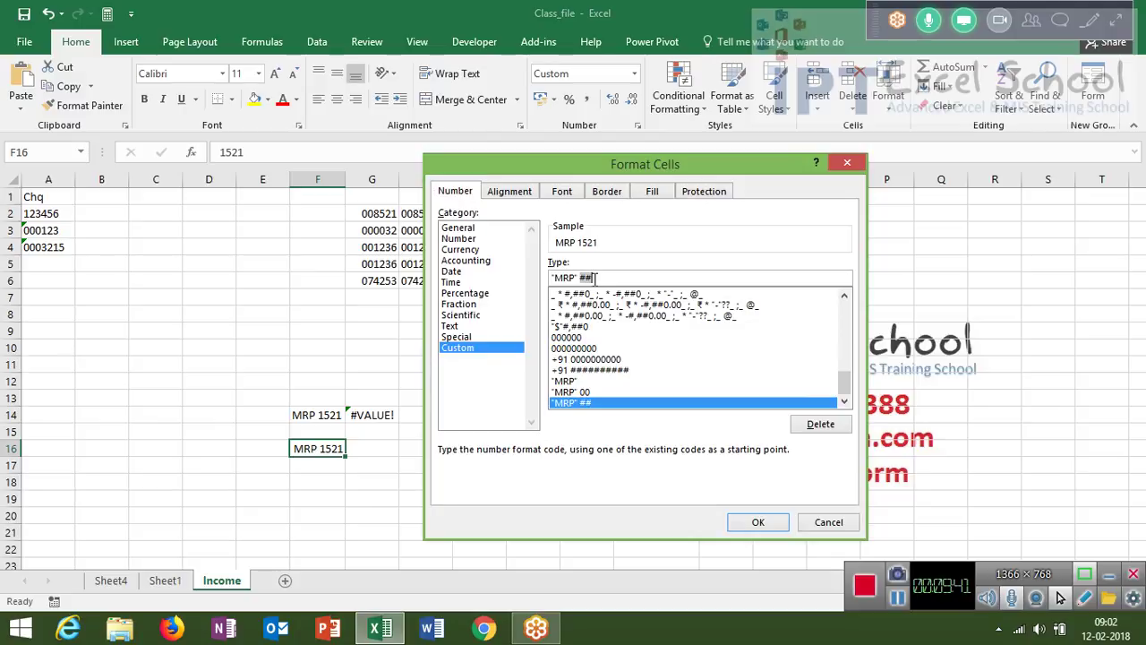
{"action": "type", "text": "00"}
{"action": "key", "text": "Return"}
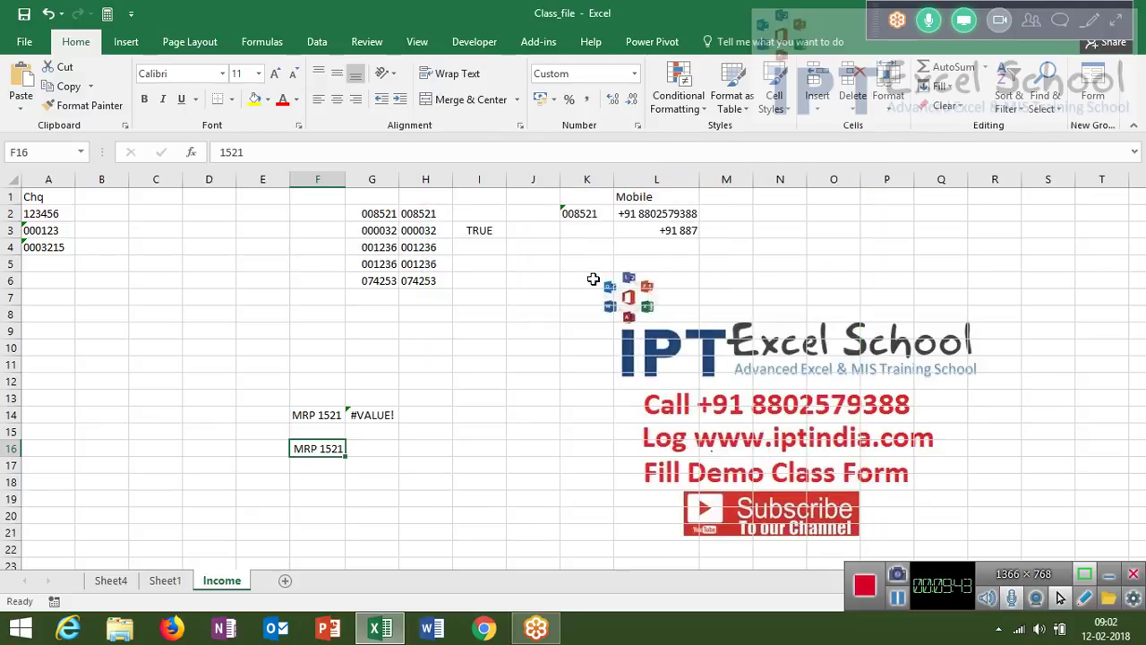
Enter 5 in F16 and change its format from "MRP" 00 to "MRP" #, showing MRP 5.
{"action": "type", "text": "5"}
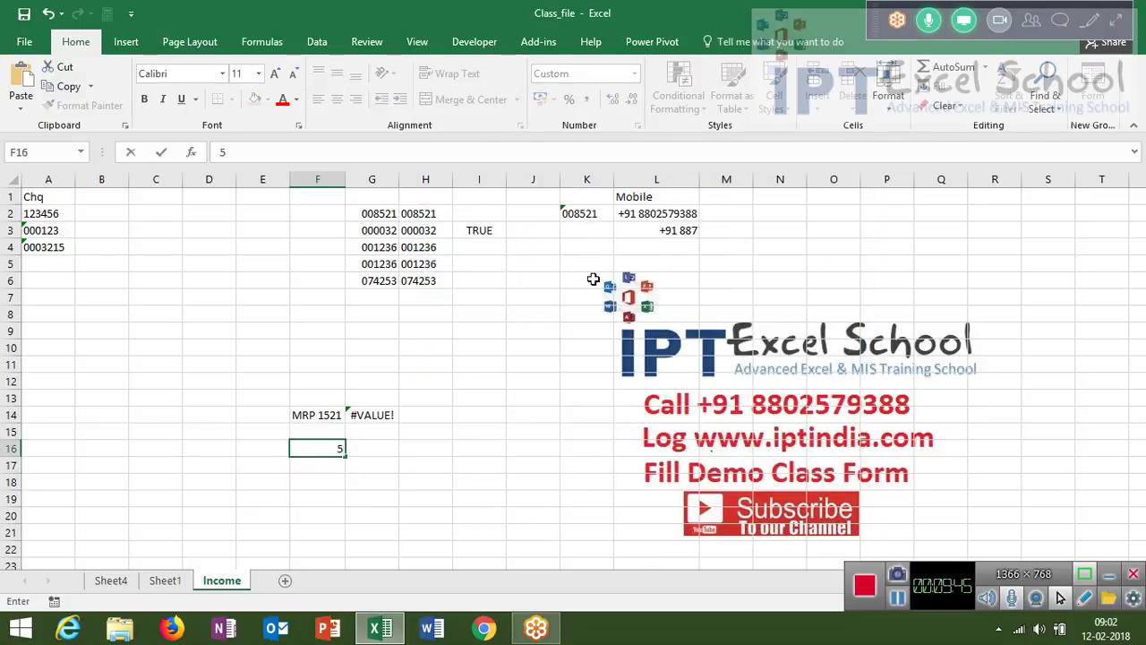
{"action": "key", "text": "Return"}
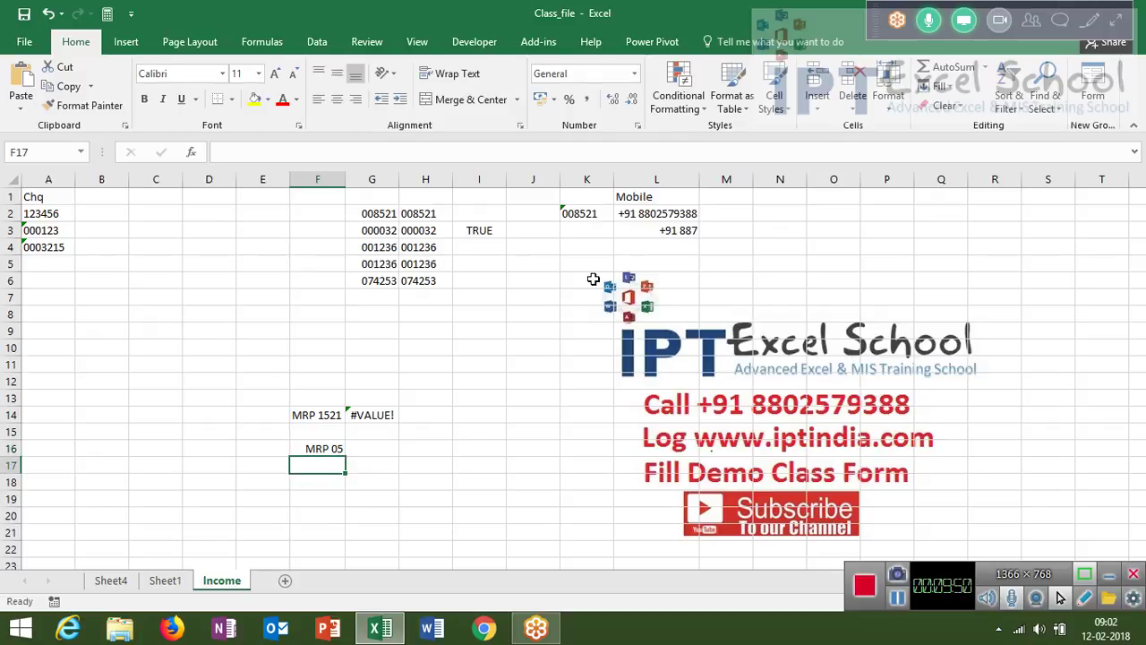
{"action": "key", "text": "Up"}
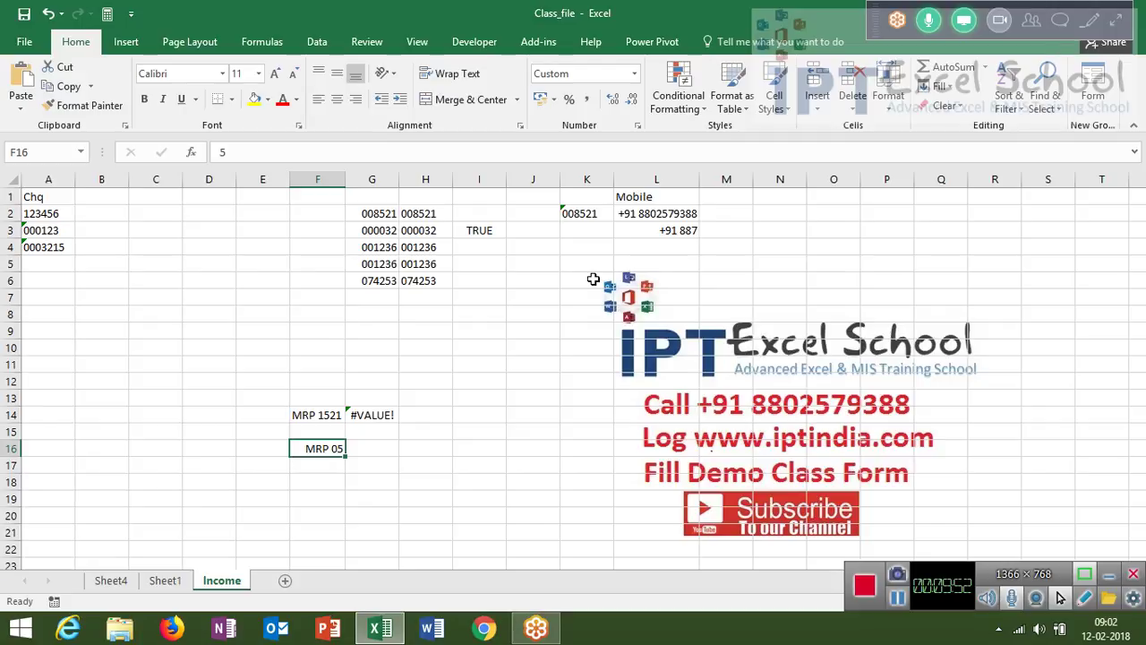
{"action": "left_click", "coordinate": [639, 128]}
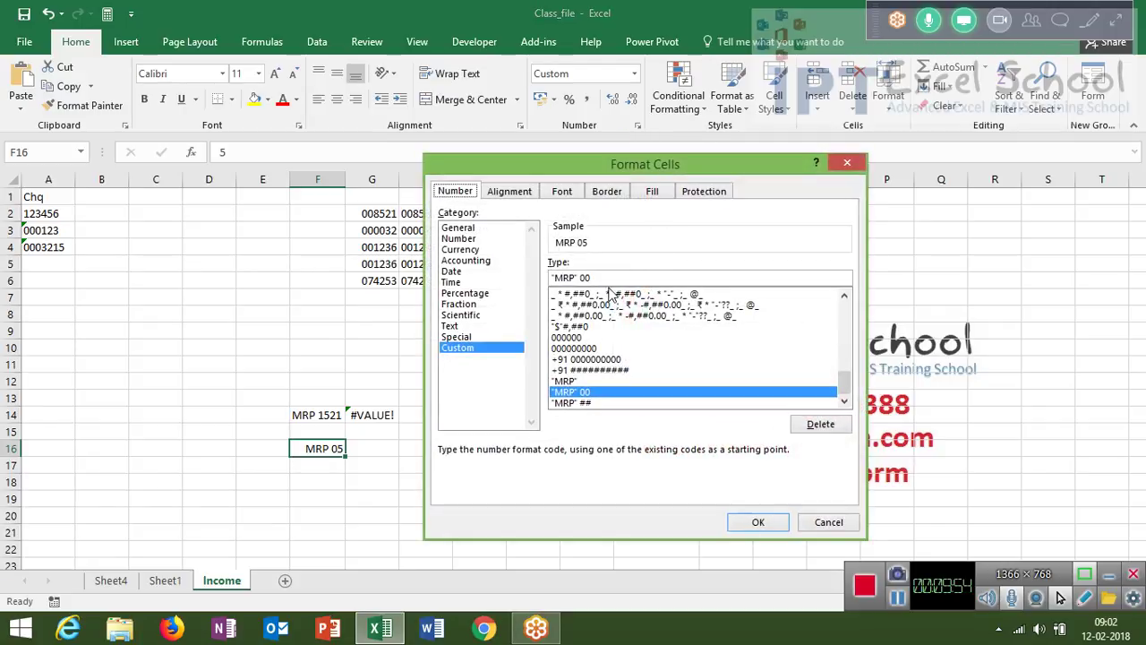
{"action": "double_click", "coordinate": [587, 278]}
{"action": "type", "text": "3"}
{"action": "key", "text": "BackSpace"}
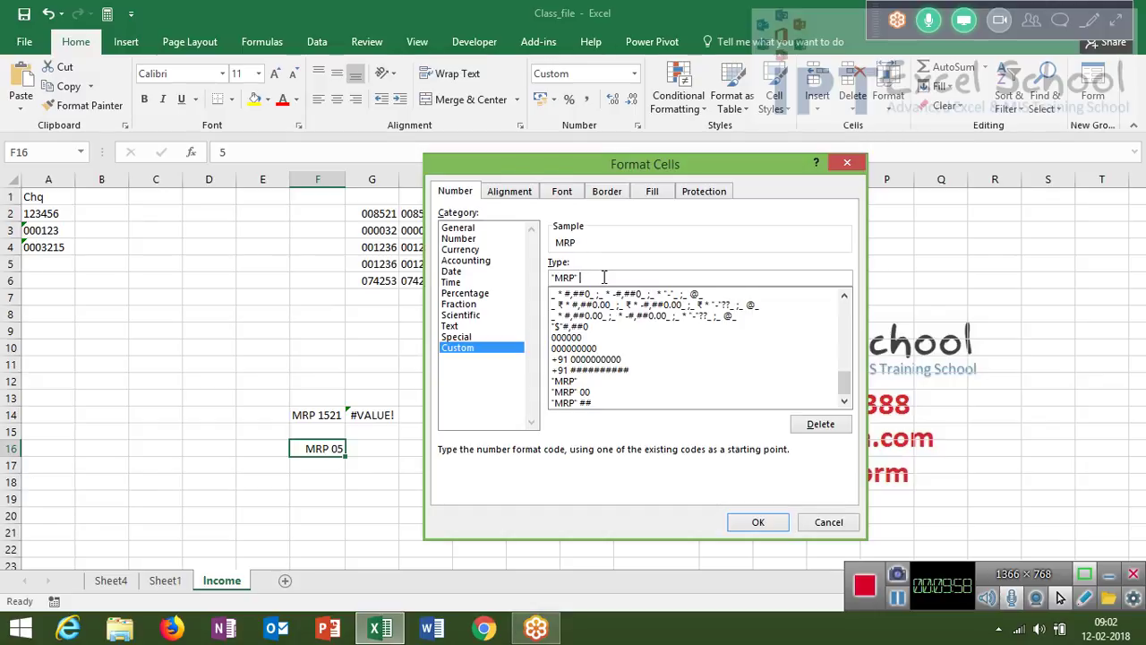
{"action": "type", "text": "#"}
{"action": "key", "text": "Return"}
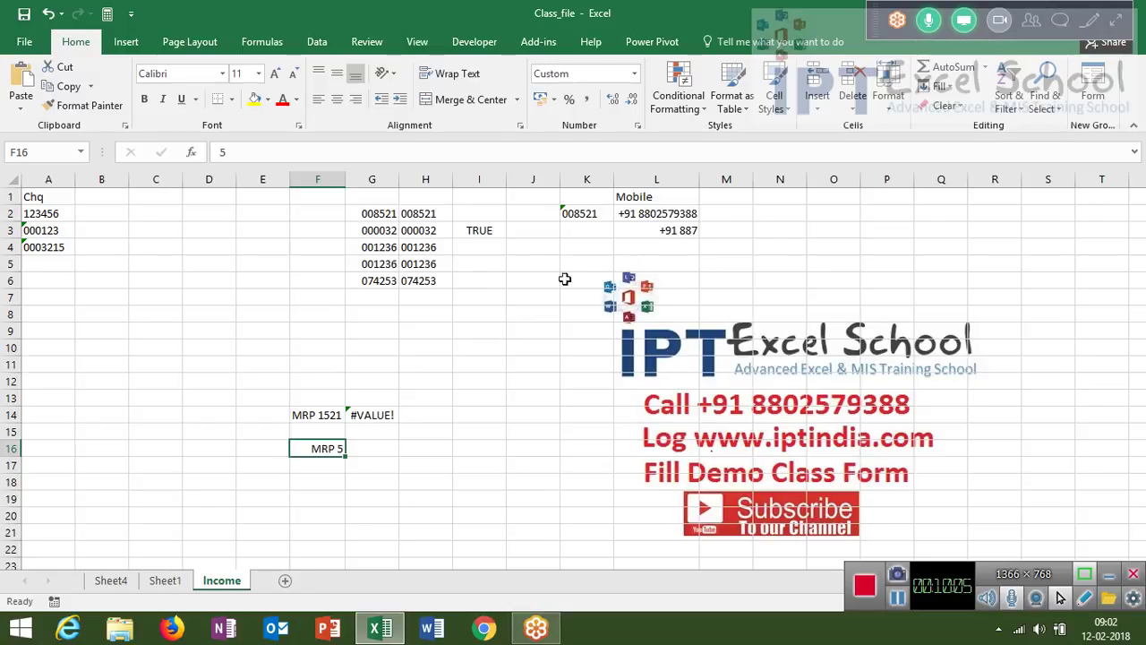
Add the heading Meeting ID in M1.
{"action": "left_click", "coordinate": [746, 200]}
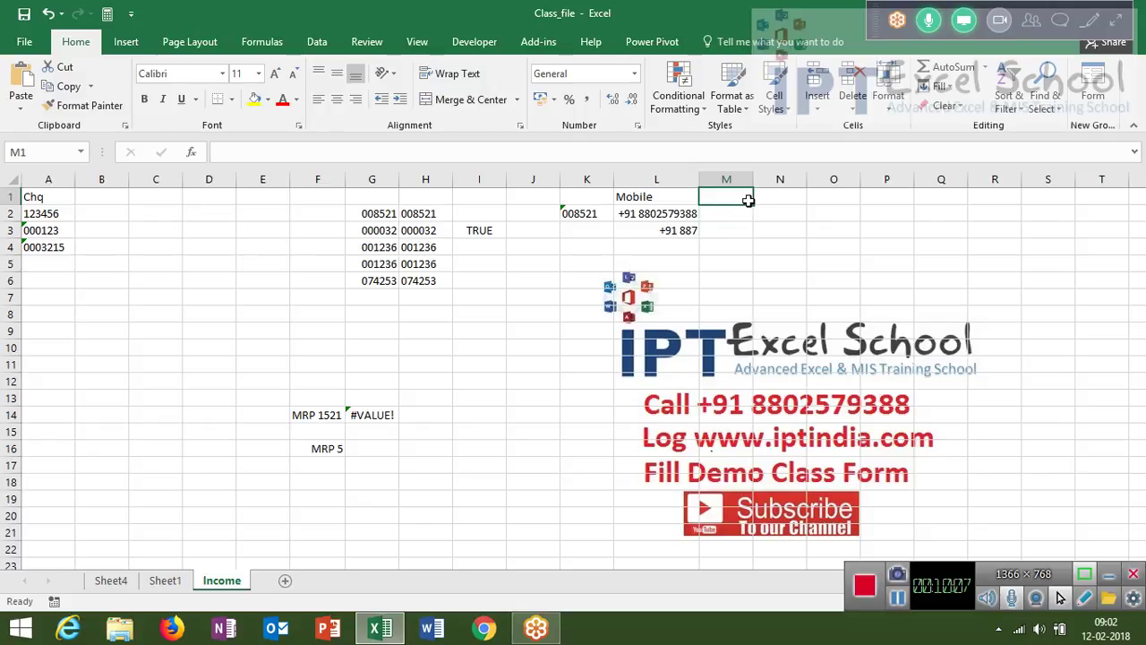
{"action": "type", "text": "Meeti"}
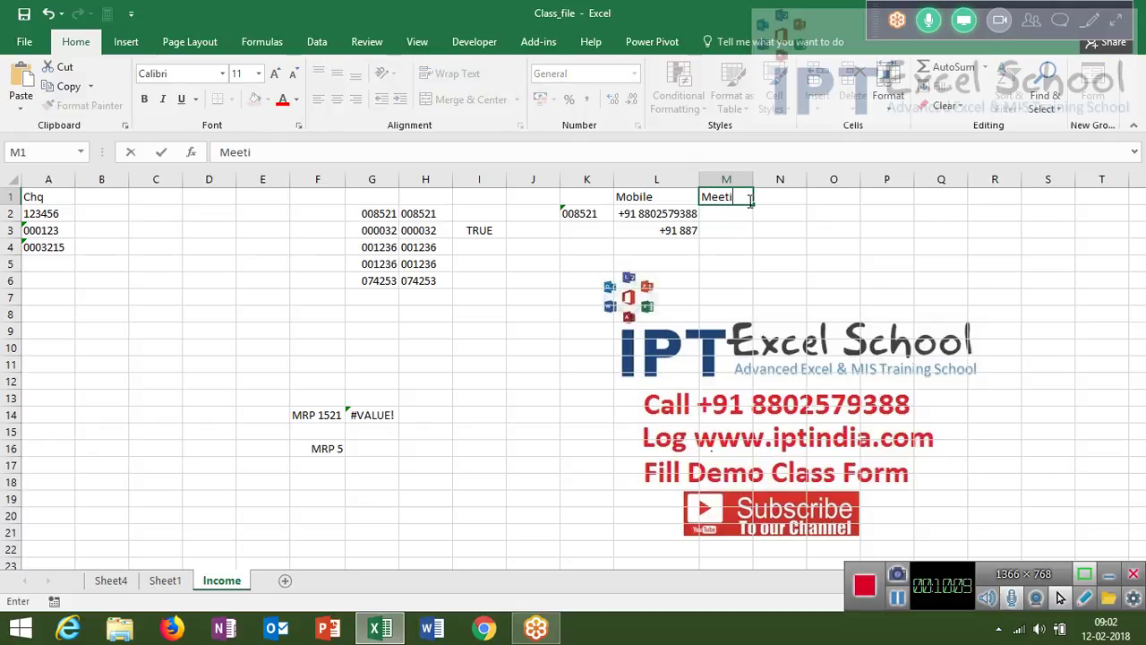
{"action": "type", "text": "n"}
{"action": "type", "text": "g ID"}
{"action": "key", "text": "Return"}
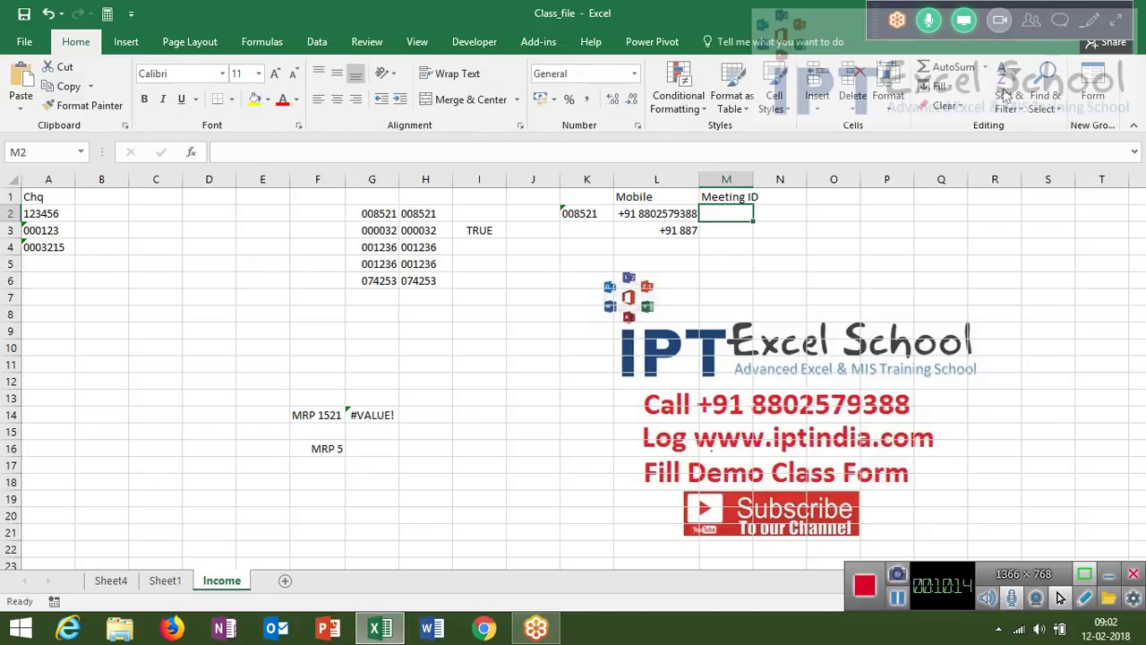
{"action": "left_click", "coordinate": [1115, 21]}
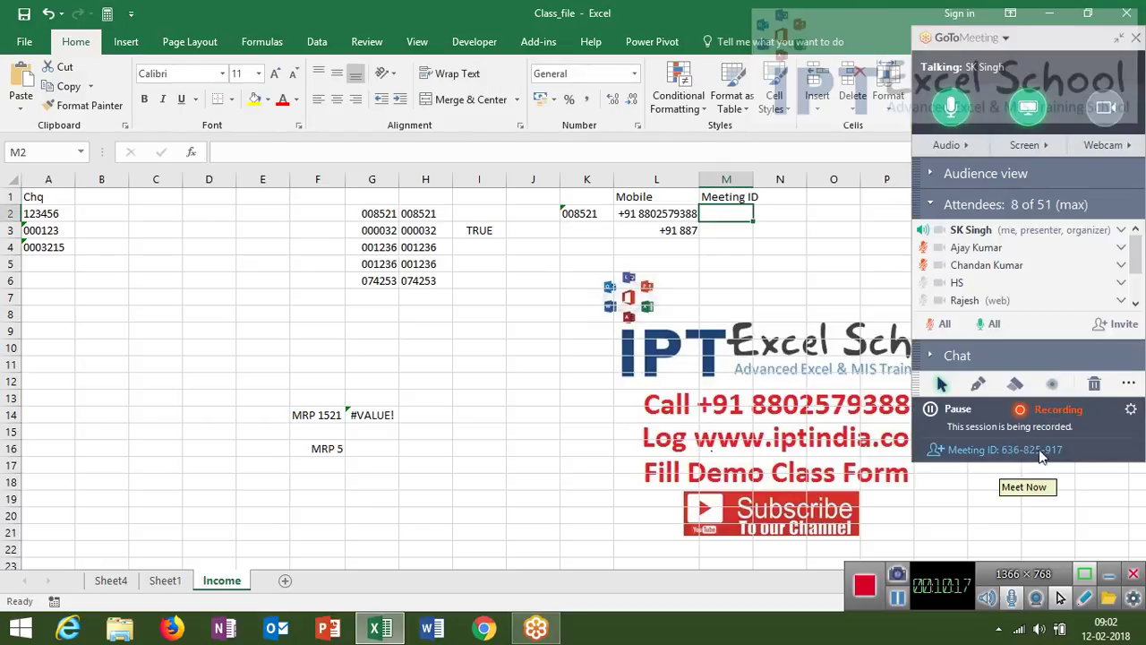
{"action": "left_click", "coordinate": [1120, 37]}
Enter 123456789 in M2 and select M2:M5.
{"action": "left_click", "coordinate": [745, 215]}
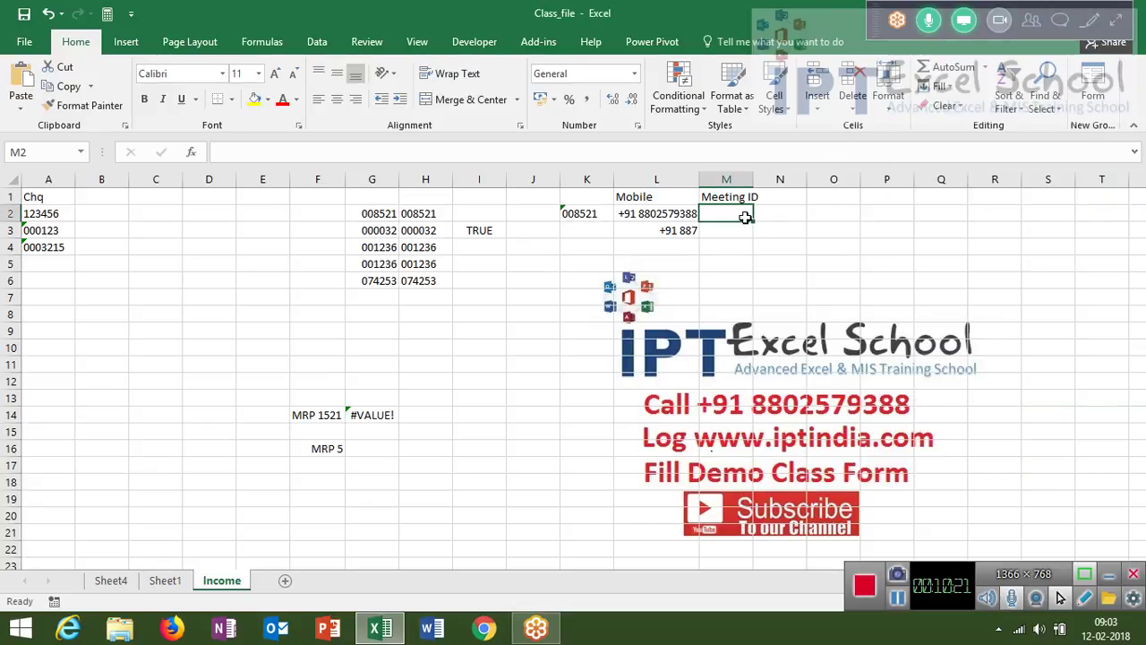
{"action": "type", "text": "85223"}
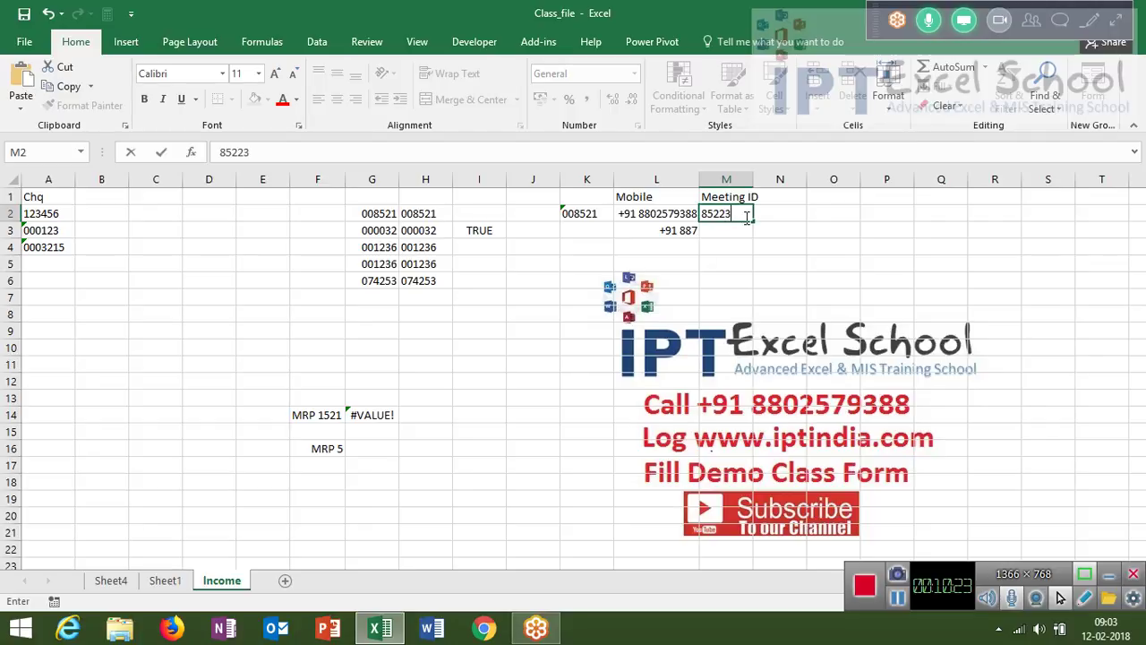
{"action": "type", "text": "96"}
{"action": "key", "text": "Return"}
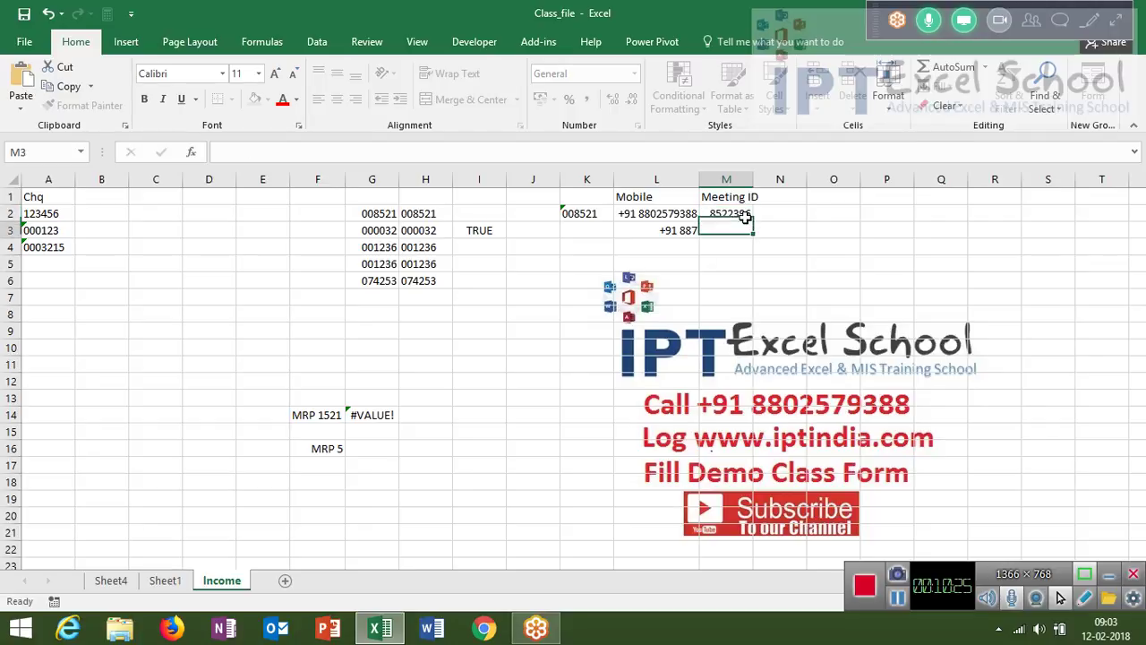
{"action": "double_click", "coordinate": [747, 214]}
{"action": "key", "text": "Escape"}
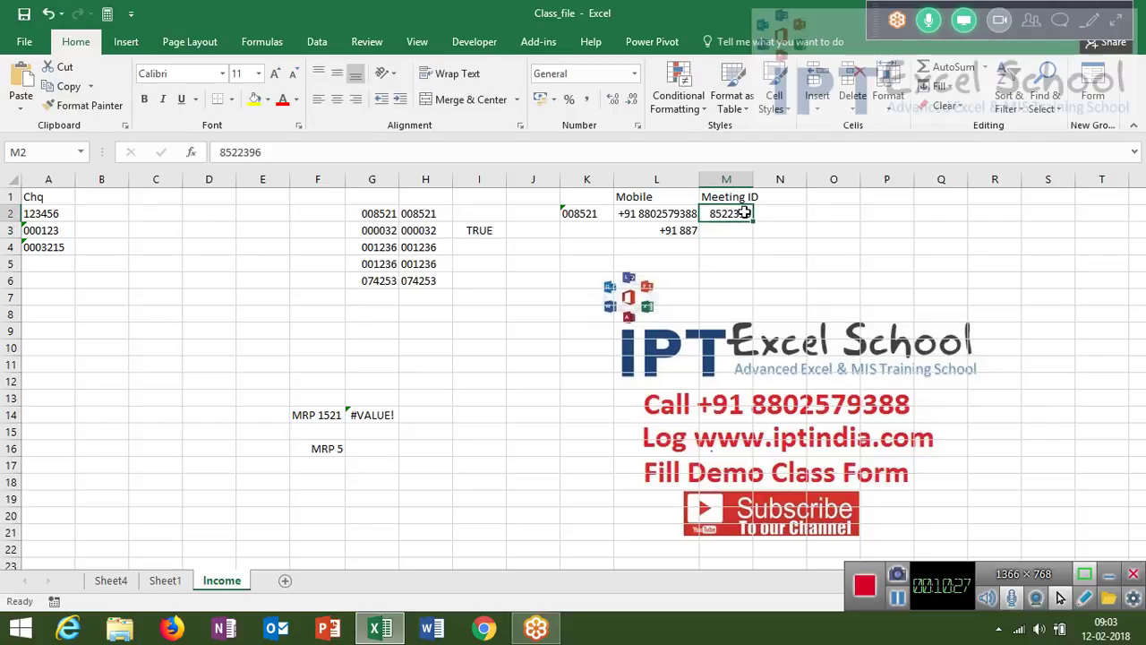
{"action": "key", "text": "Delete"}
{"action": "type", "text": "1234567"}
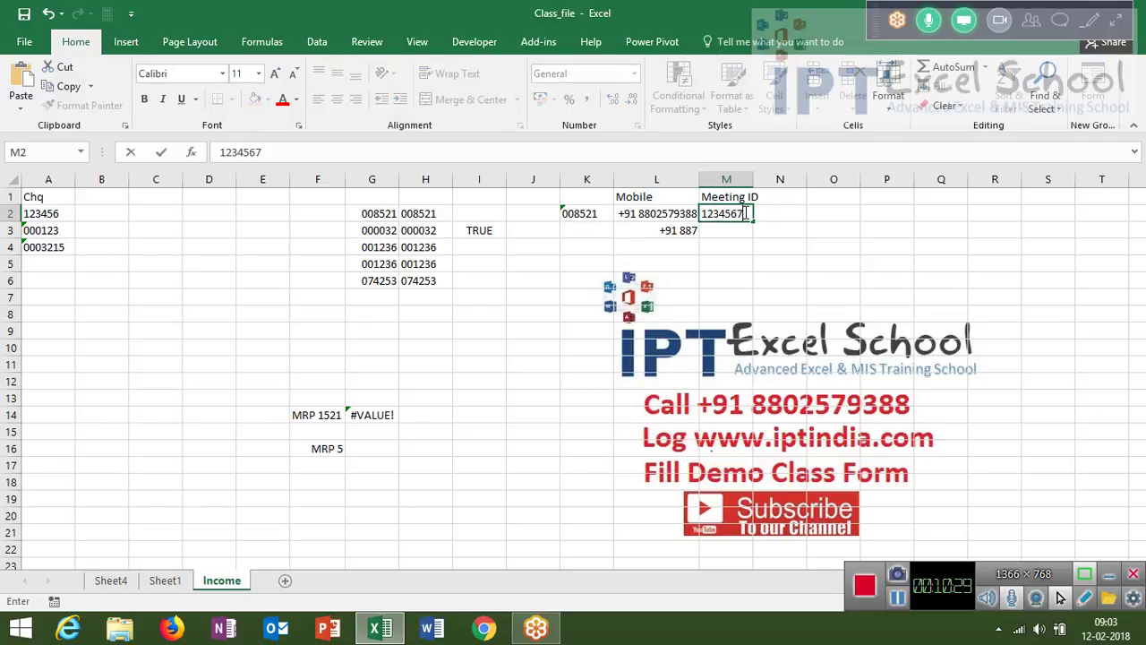
{"action": "type", "text": "89"}
{"action": "key", "text": "Return"}
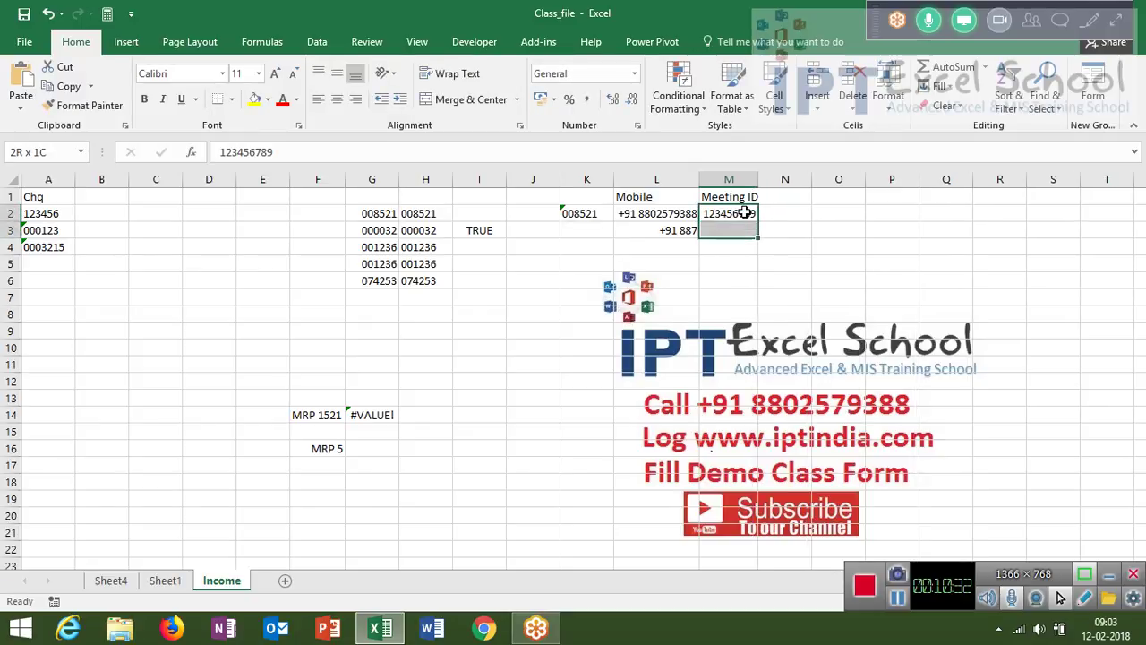
{"action": "left_click_drag", "start_coordinate": [746, 214], "coordinate": [739, 264]}
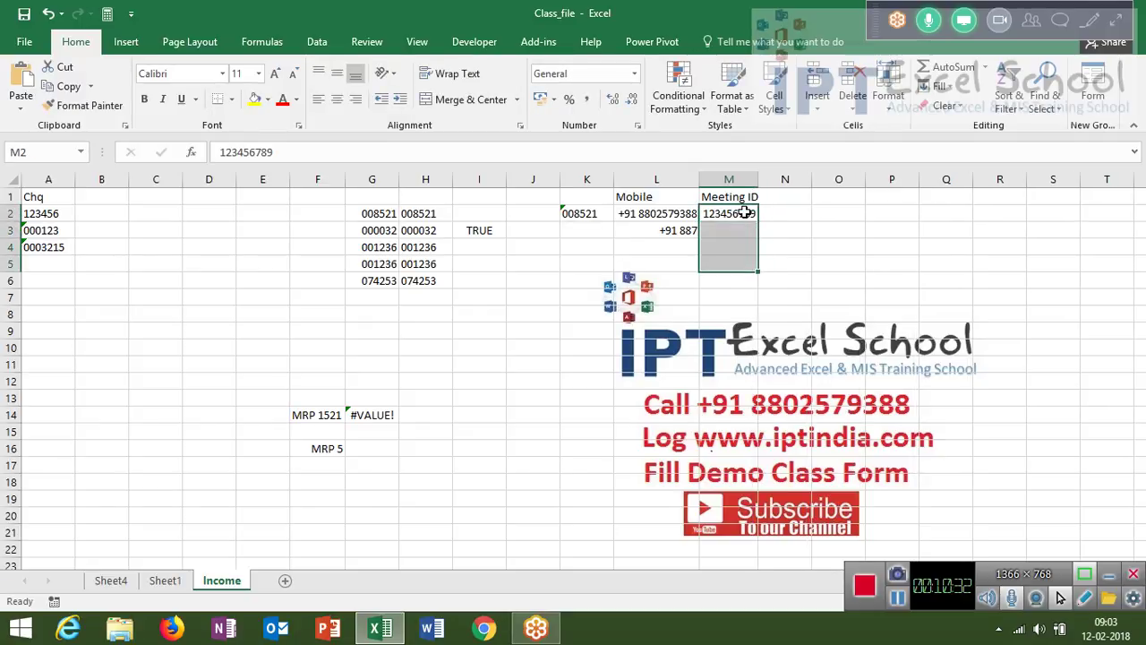
Apply the ###-###-### custom format to M2:M5 so M2 shows 123-456-789.
{"action": "left_click", "coordinate": [637, 125]}
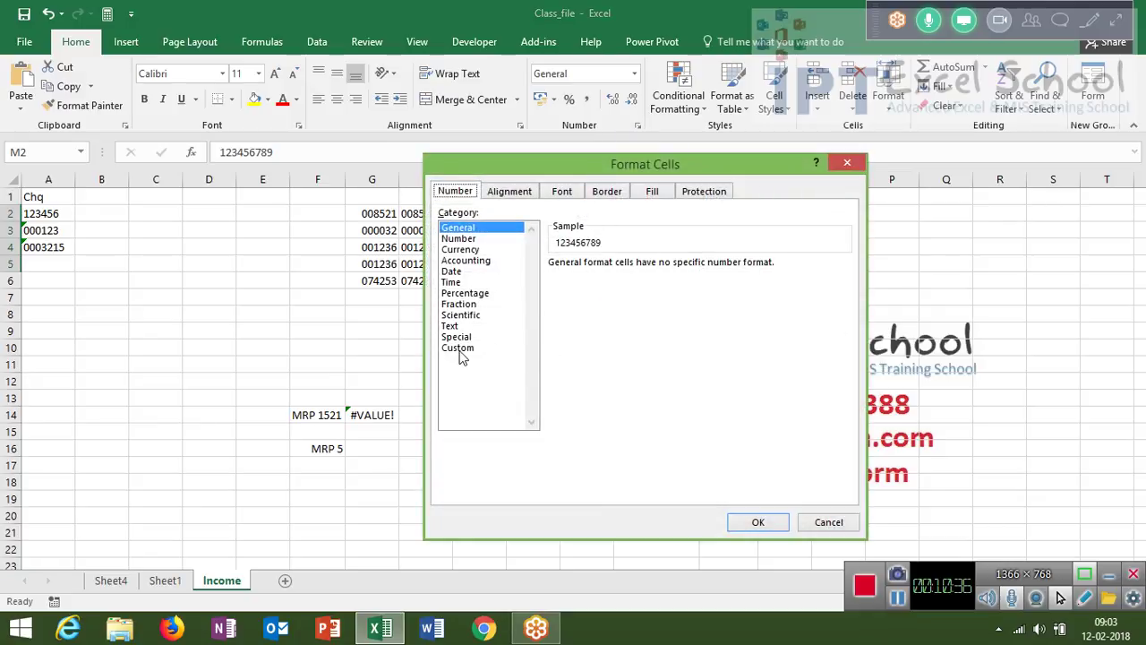
{"action": "left_click", "coordinate": [459, 348]}
{"action": "left_click_drag", "start_coordinate": [597, 276], "coordinate": [506, 259]}
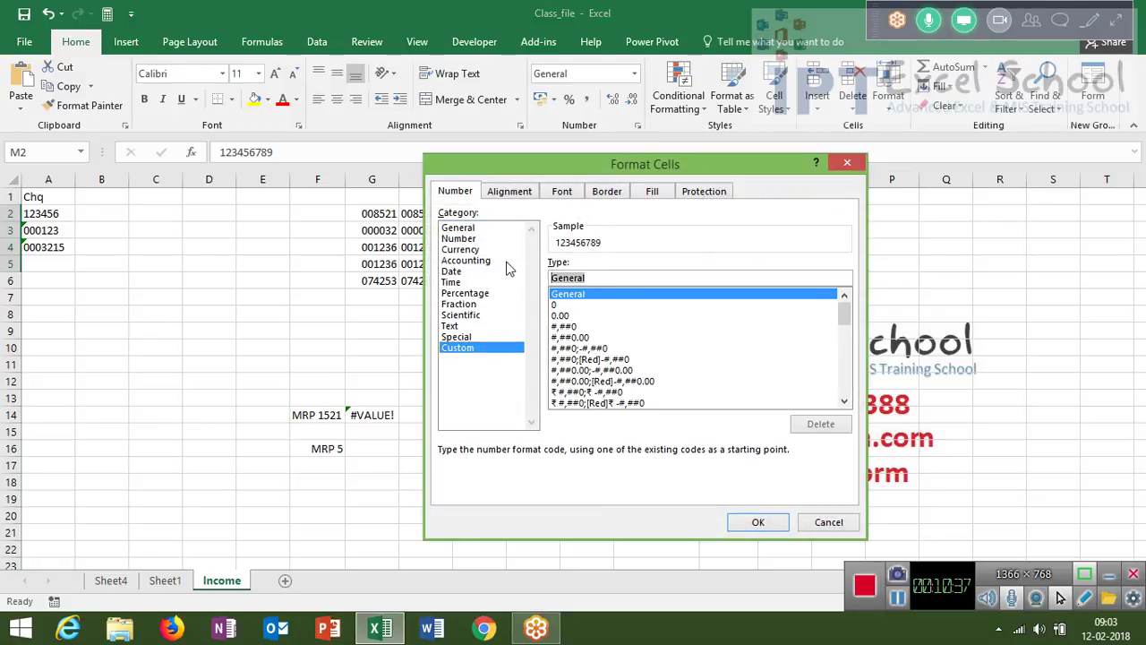
{"action": "type", "text": "###-"}
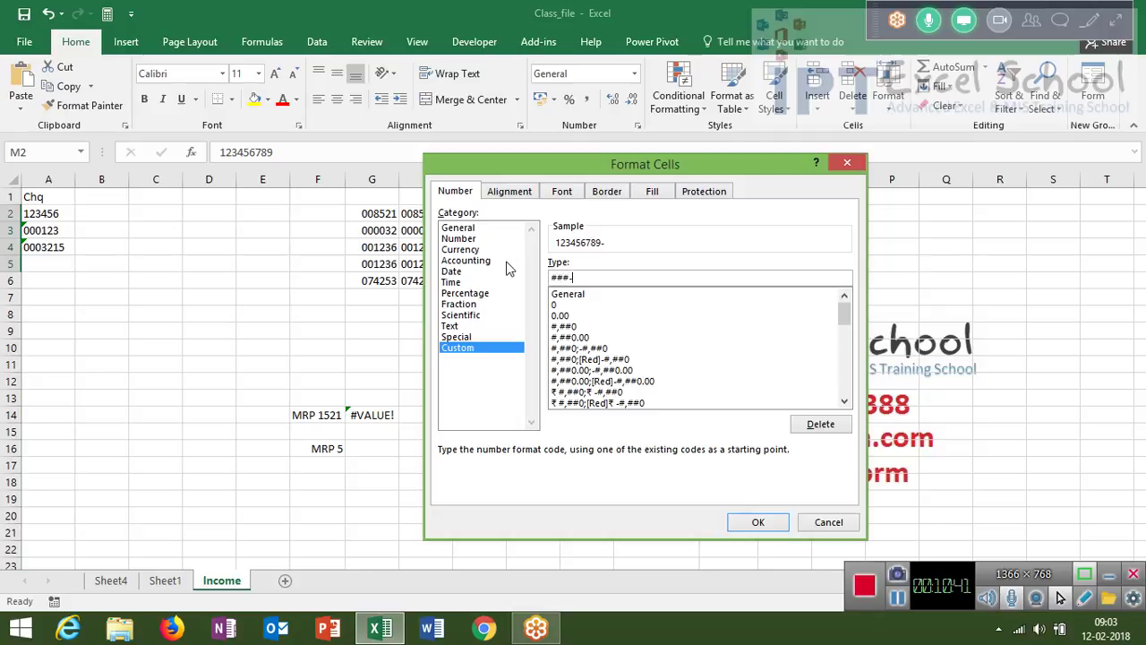
{"action": "type", "text": "###-"}
{"action": "type", "text": "###"}
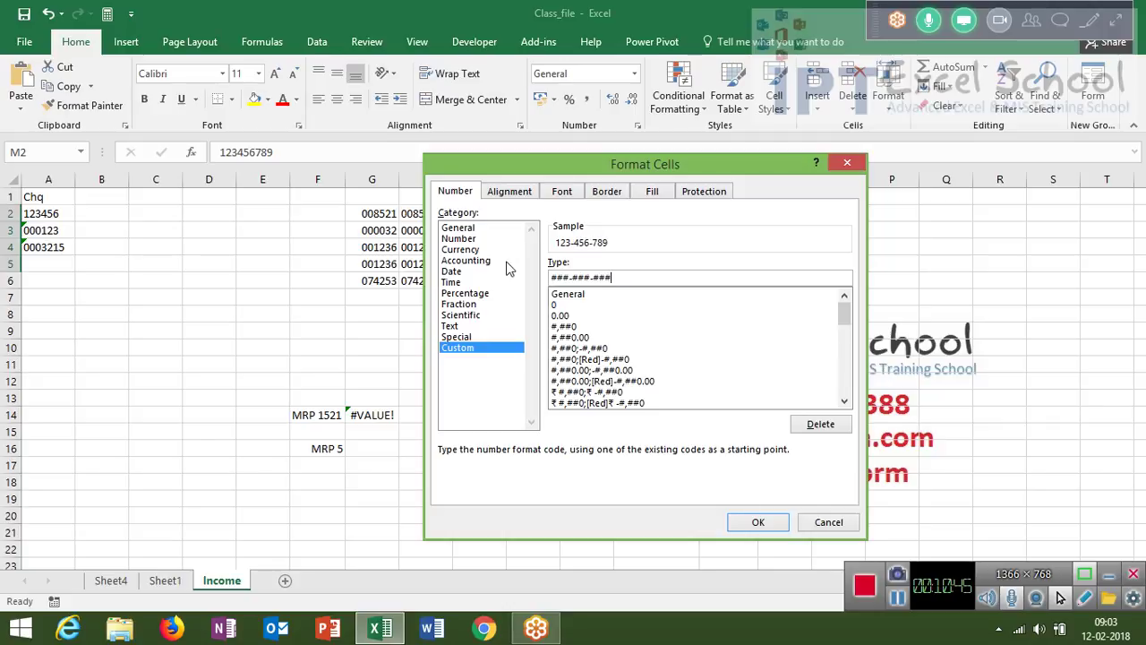
{"action": "key", "text": "Return"}
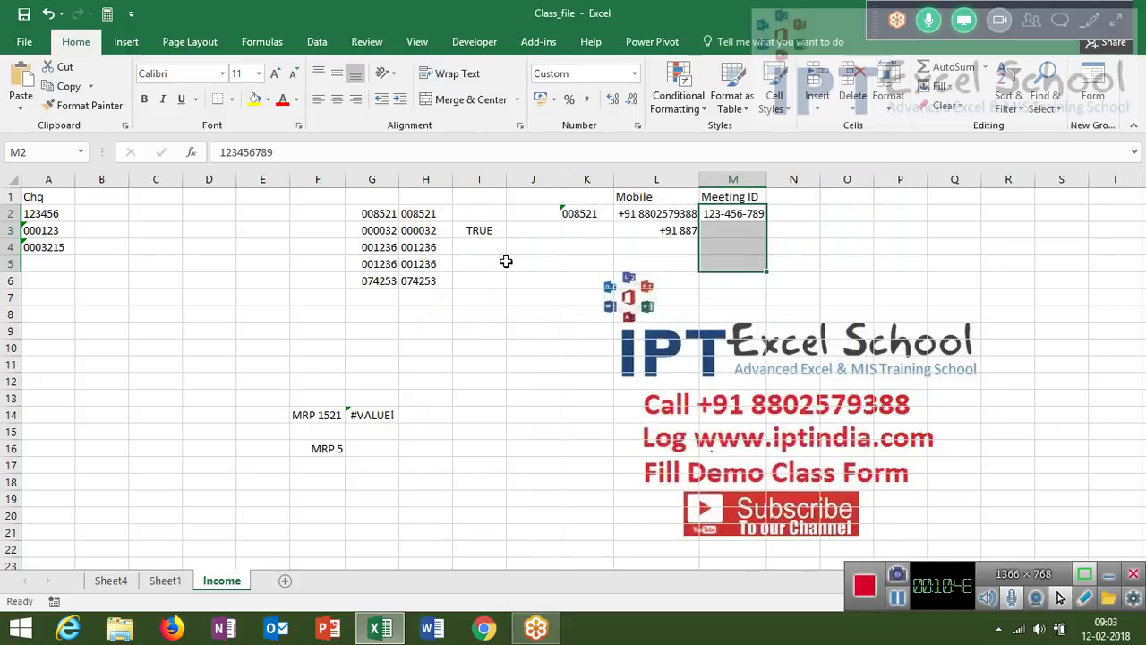
{"action": "key", "text": "shift+Up"}
{"action": "key", "text": "shift+Up"}
{"action": "key", "text": "shift+Up"}
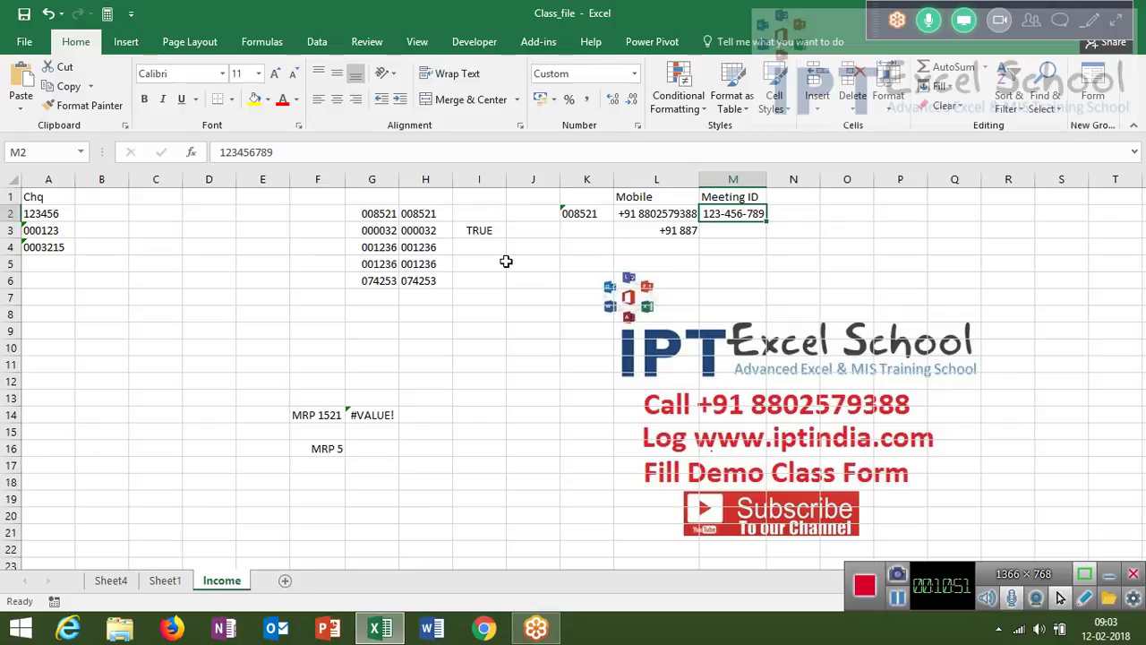
Add the heading a/c in N1.
{"action": "key", "text": "Up"}
{"action": "key", "text": "Right"}
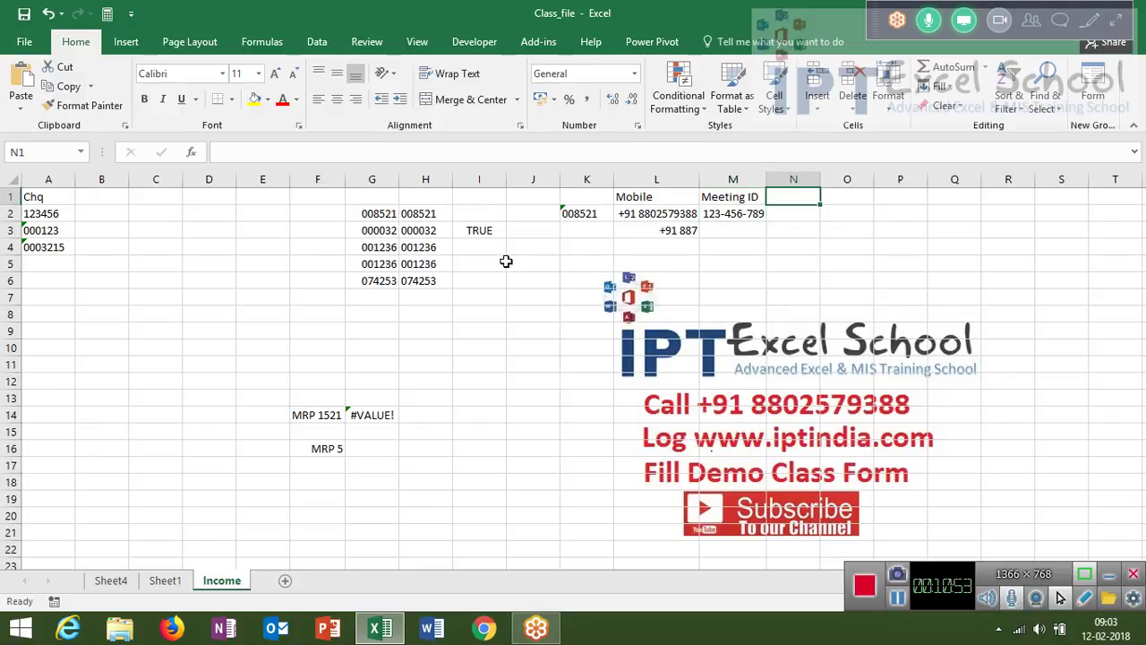
{"action": "type", "text": "a/c"}
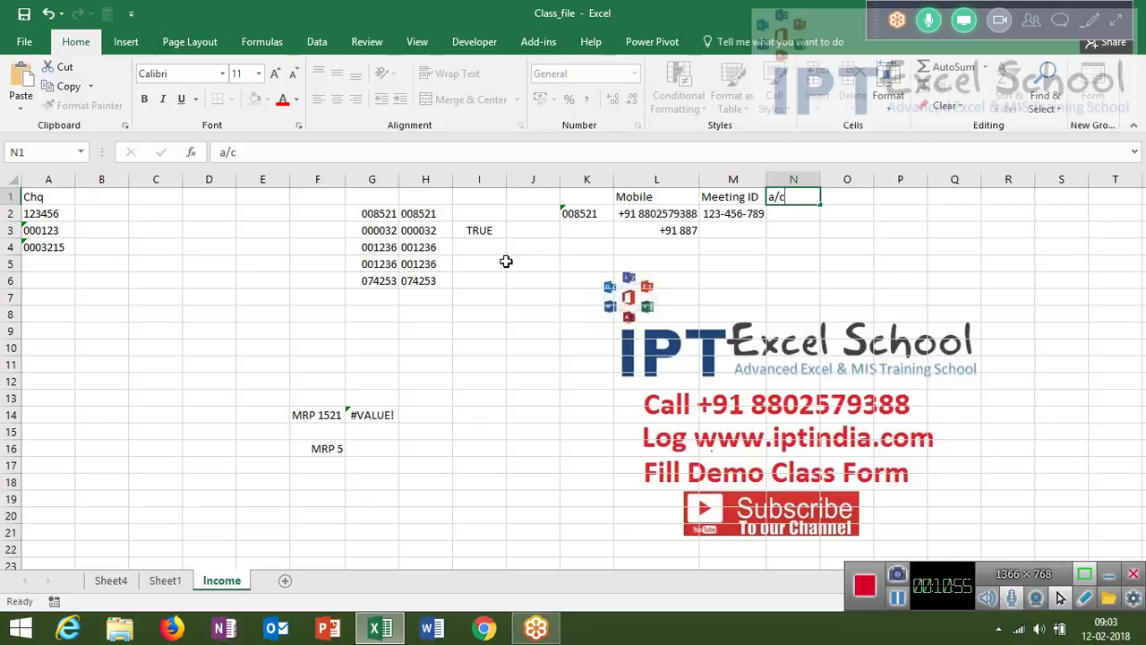
{"action": "key", "text": "Return"}
Build a 12-digit account number in N2, displayed as 1.23456E+11.
{"action": "type", "text": "123"}
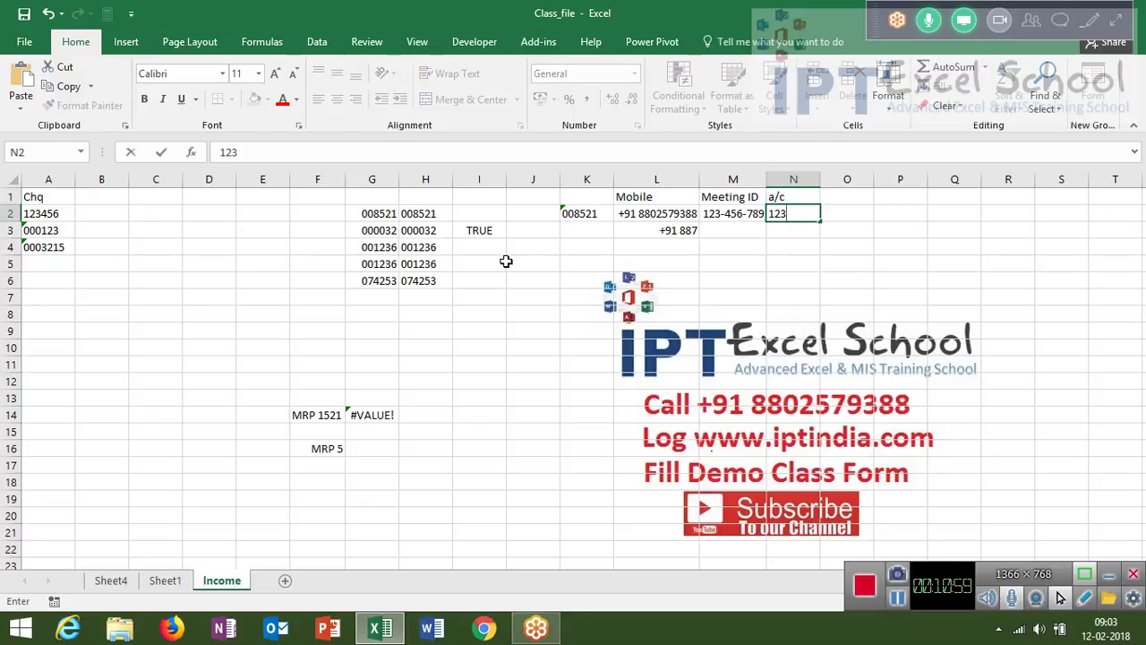
{"action": "type", "text": "456332"}
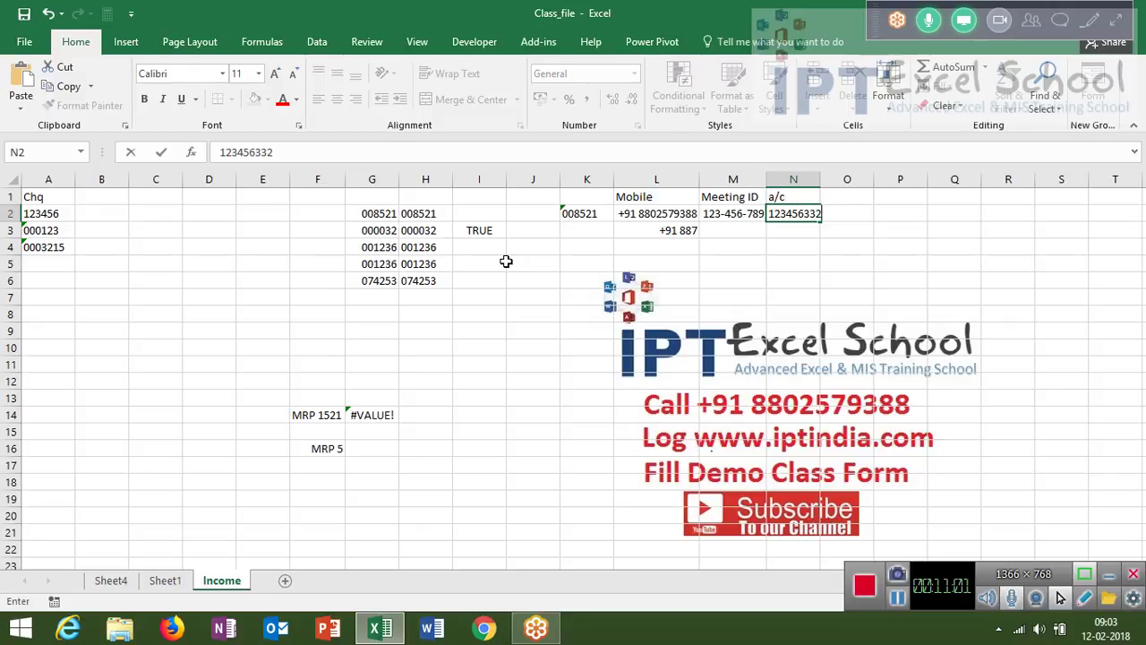
{"action": "type", "text": "1"}
{"action": "key", "text": "Return"}
{"action": "key", "text": "Up"}
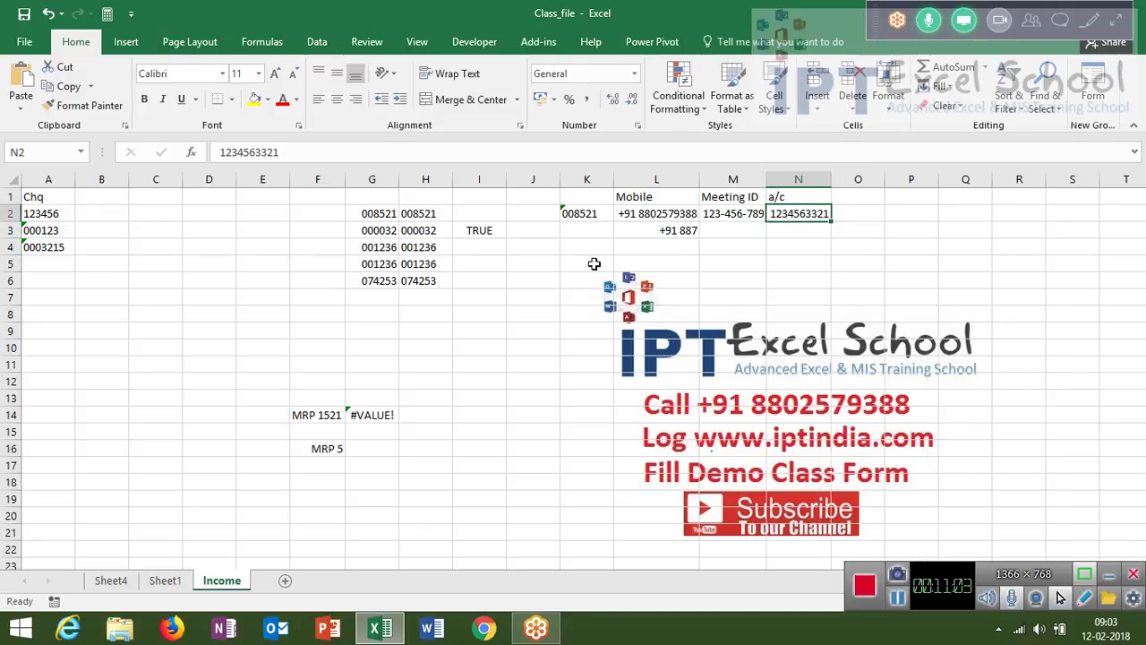
{"action": "left_click", "coordinate": [298, 154]}
{"action": "type", "text": "6"}
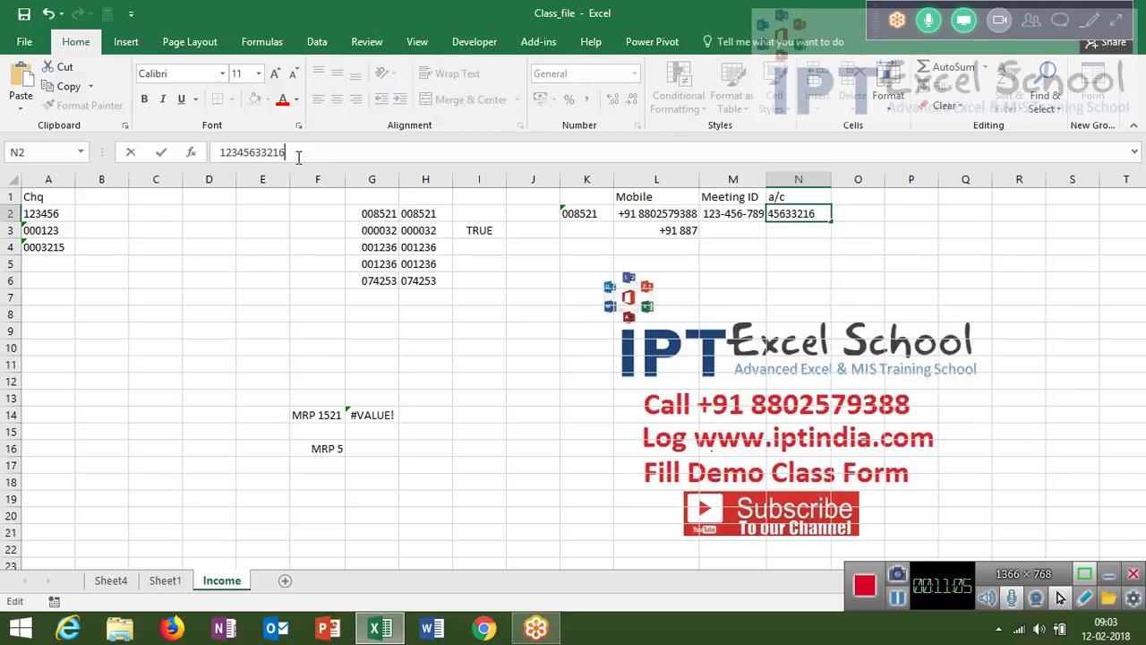
{"action": "key", "text": "Return"}
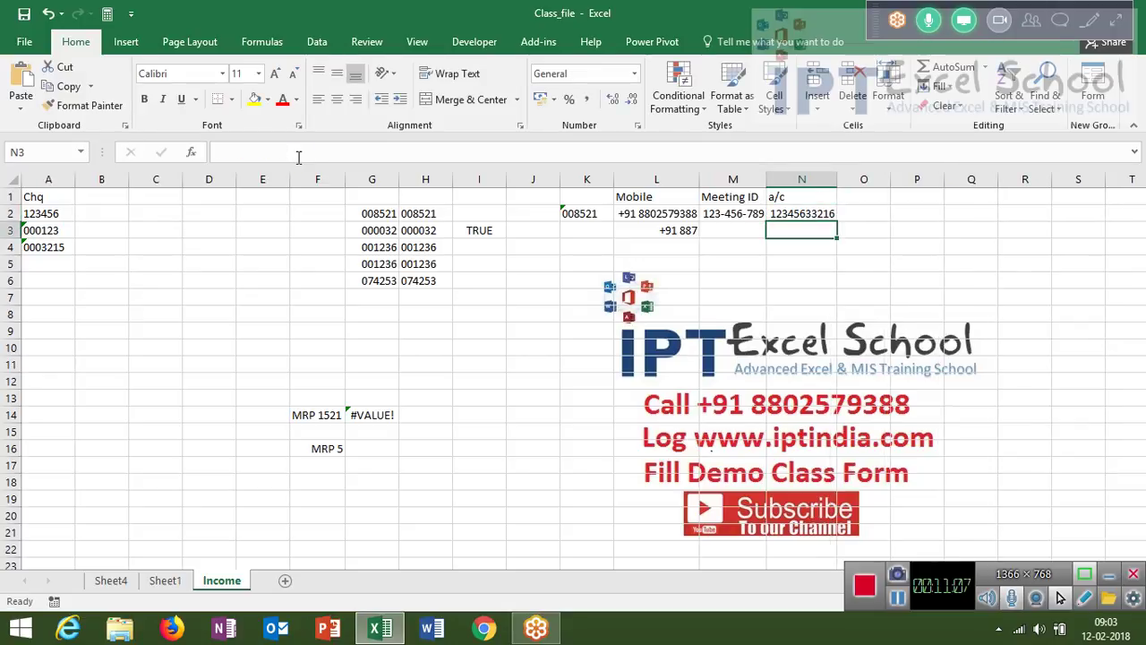
{"action": "key", "text": "Up"}
{"action": "left_click", "coordinate": [296, 153]}
{"action": "type", "text": "8"}
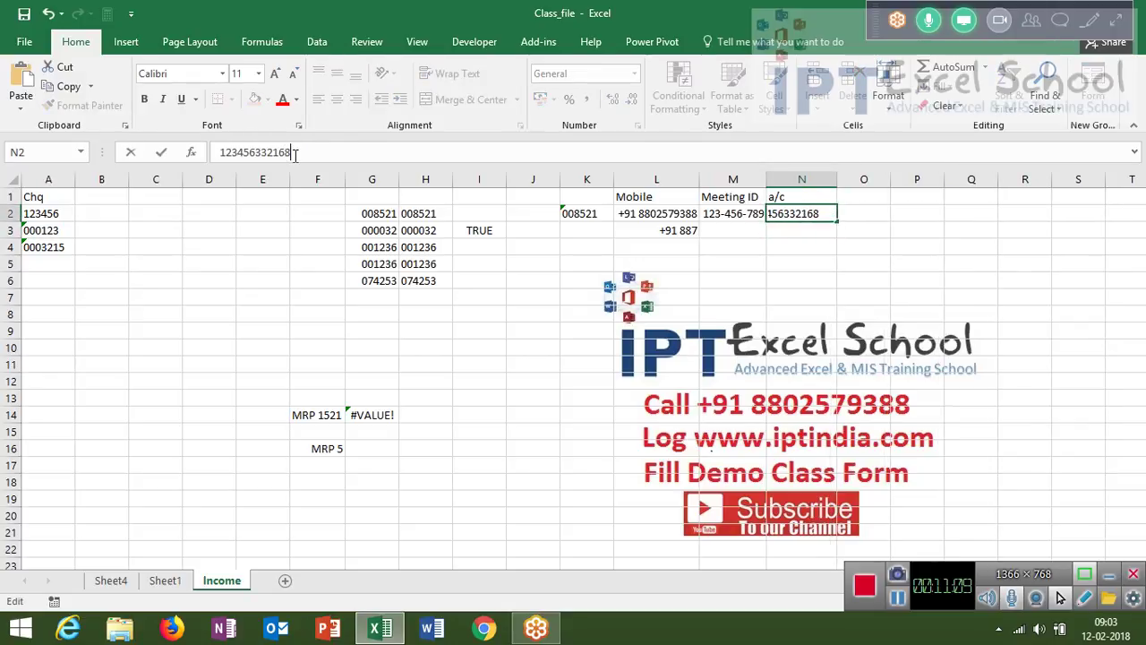
{"action": "key", "text": "Return"}
Check N2's full stored value and select the a/c cells below the header.
{"action": "key", "text": "Up"}
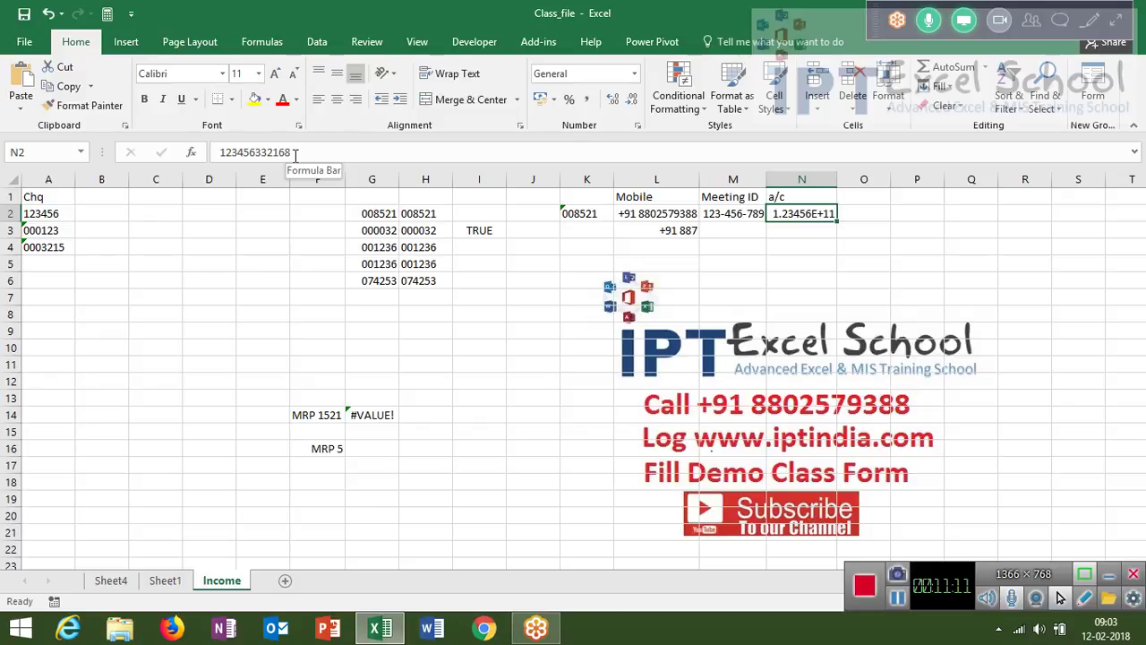
{"action": "left_click", "coordinate": [295, 152]}
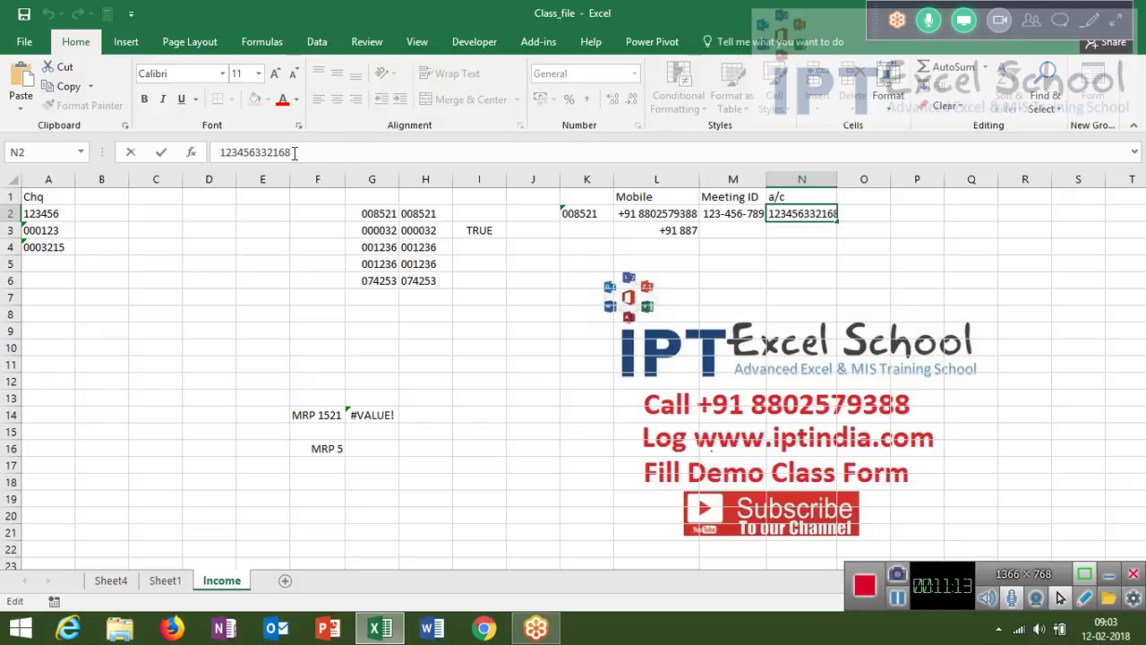
{"action": "key", "text": "Return"}
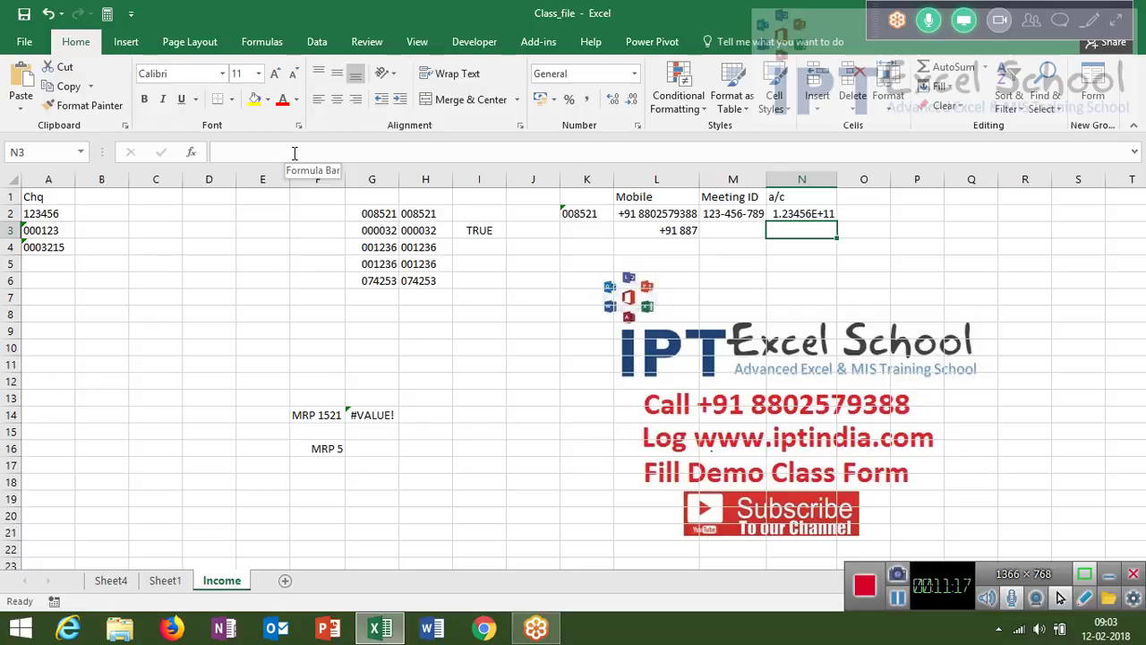
{"action": "left_click_drag", "start_coordinate": [810, 215], "coordinate": [830, 293]}
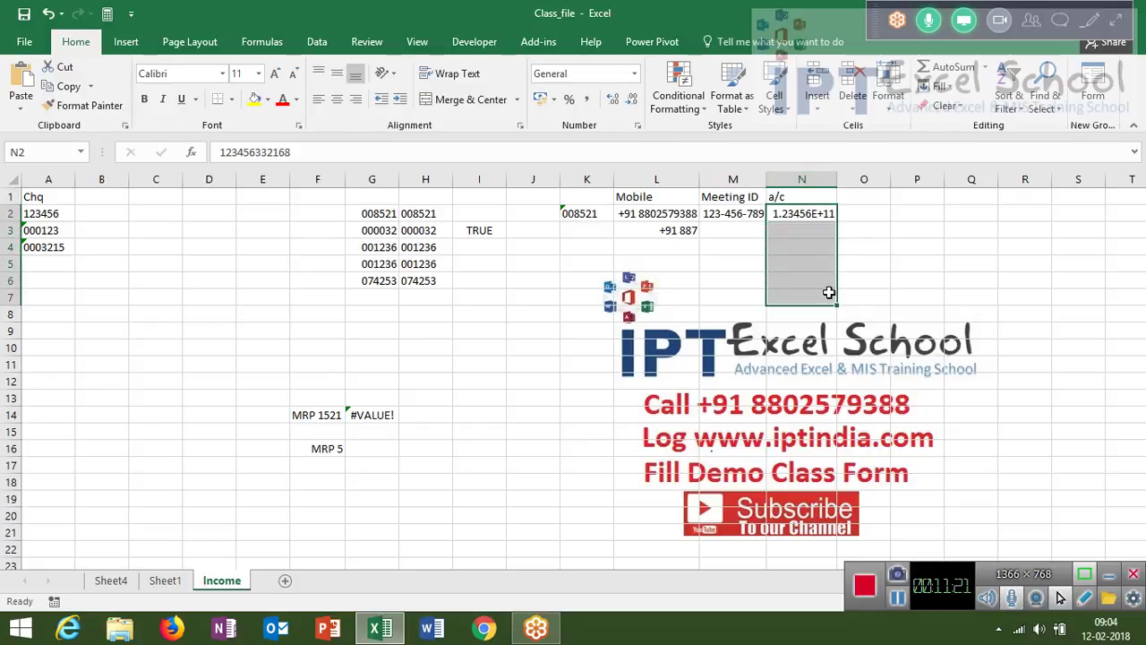
Apply the custom # format to the a/c cells so N2 shows all 12 digits.
{"action": "left_click", "coordinate": [639, 127]}
{"action": "left_click", "coordinate": [475, 347]}
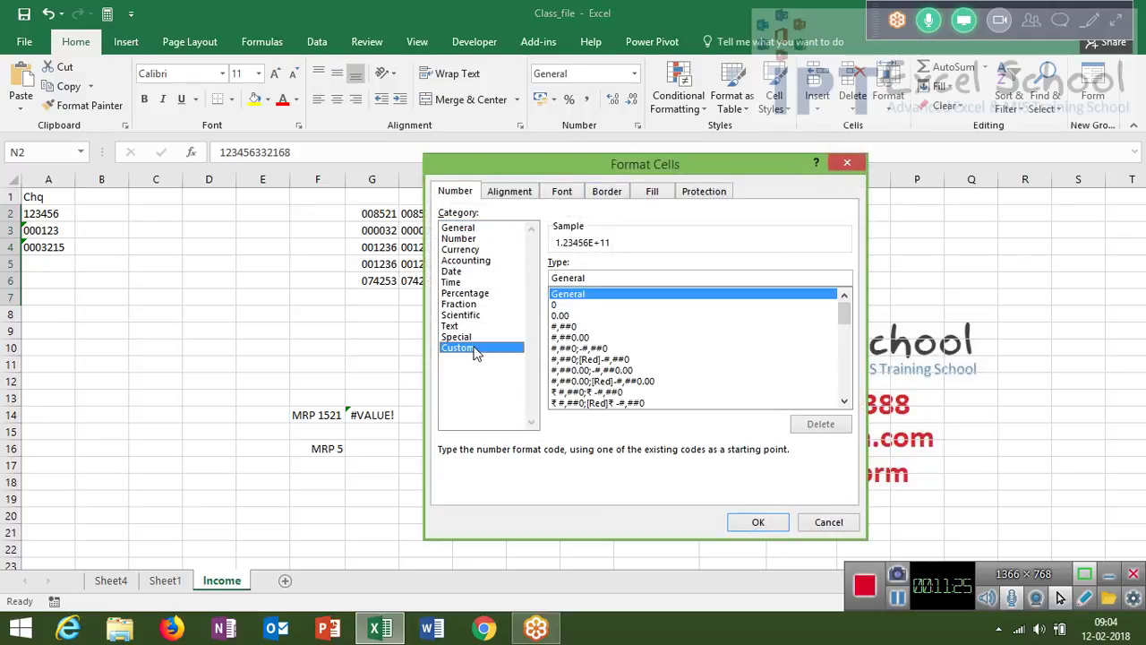
{"action": "double_click", "coordinate": [571, 278]}
{"action": "type", "text": "#"}
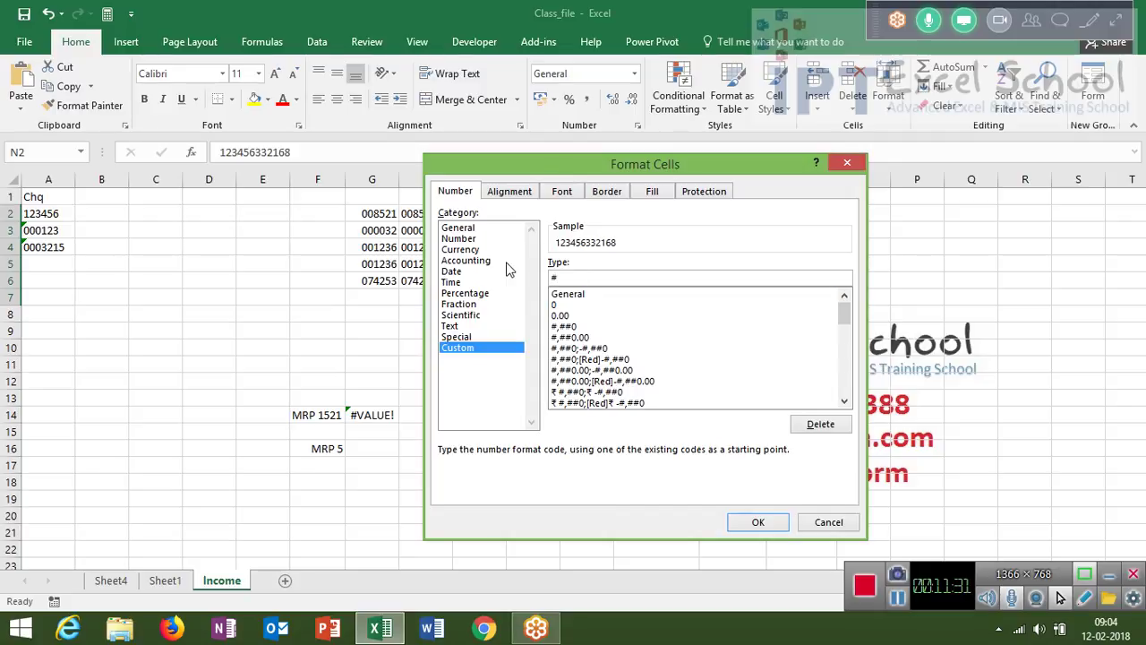
{"action": "key", "text": "Return"}
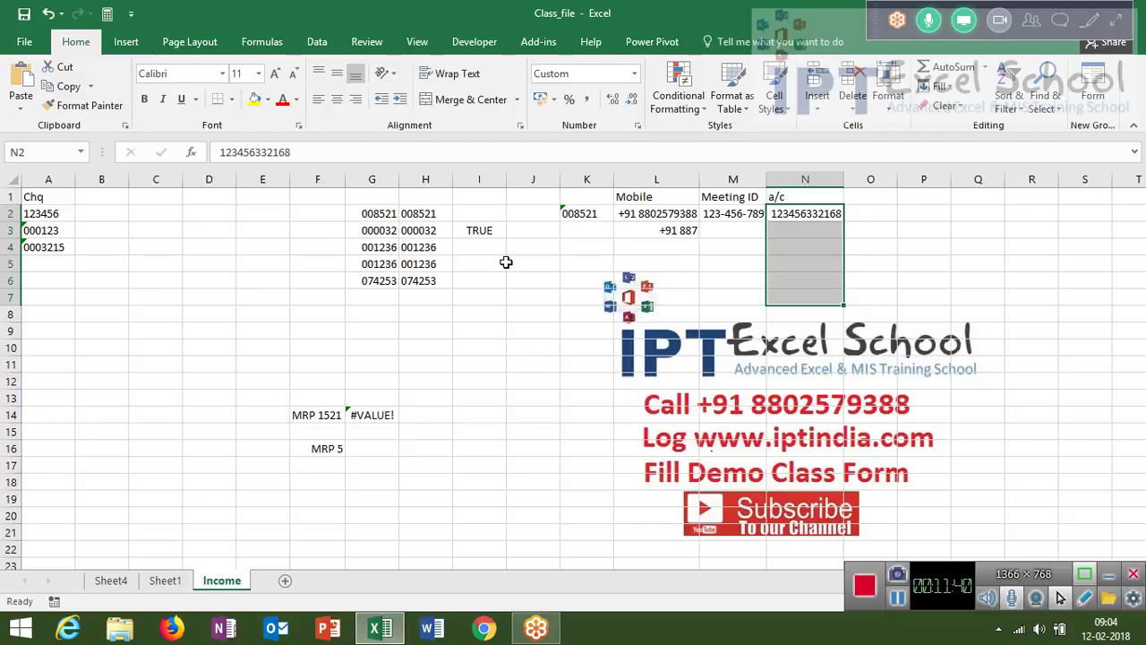
Lengthen N2 to 16 digits and inspect how its last digit is stored as 0.
{"action": "double_click", "coordinate": [793, 214]}
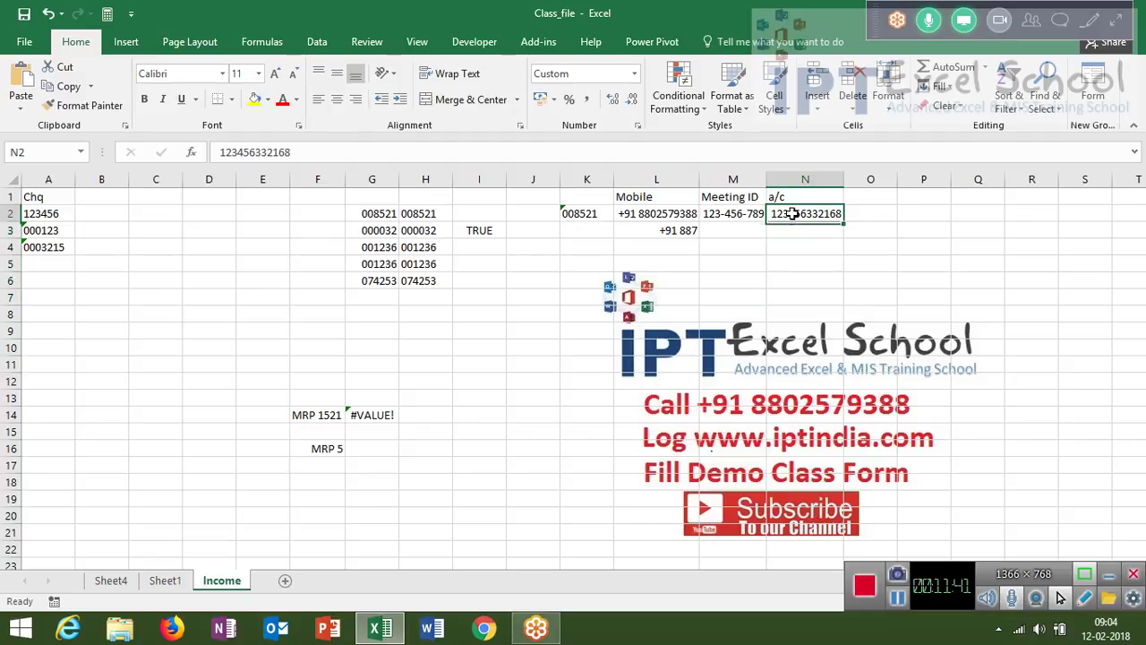
{"action": "type", "text": "89"}
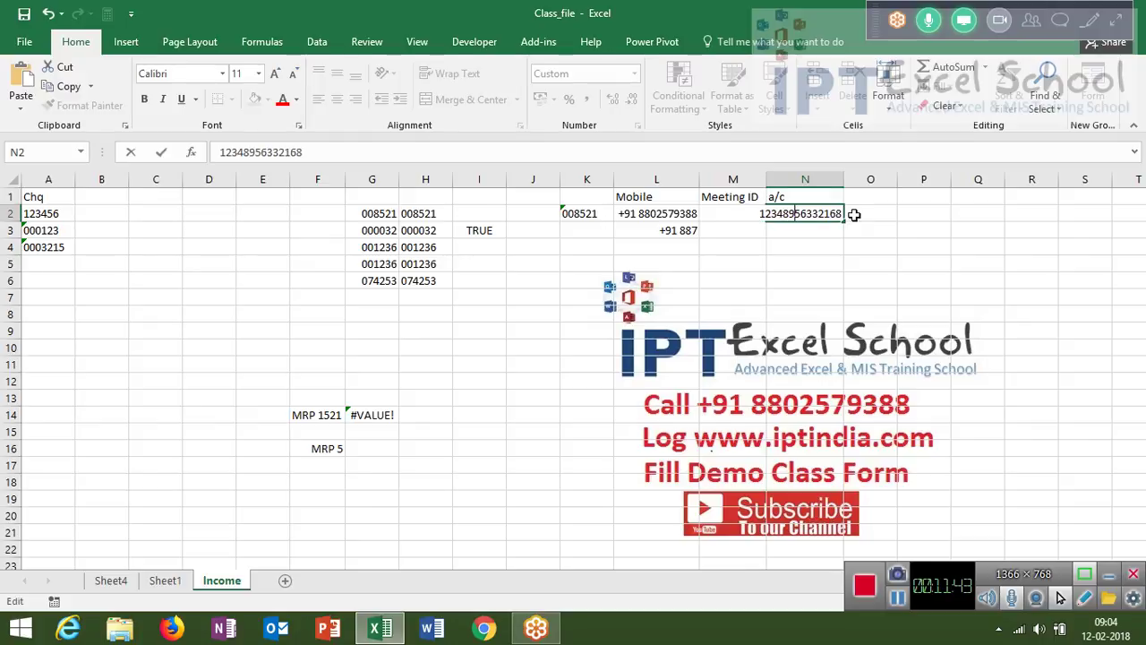
{"action": "type", "text": "6"}
{"action": "key", "text": "Return"}
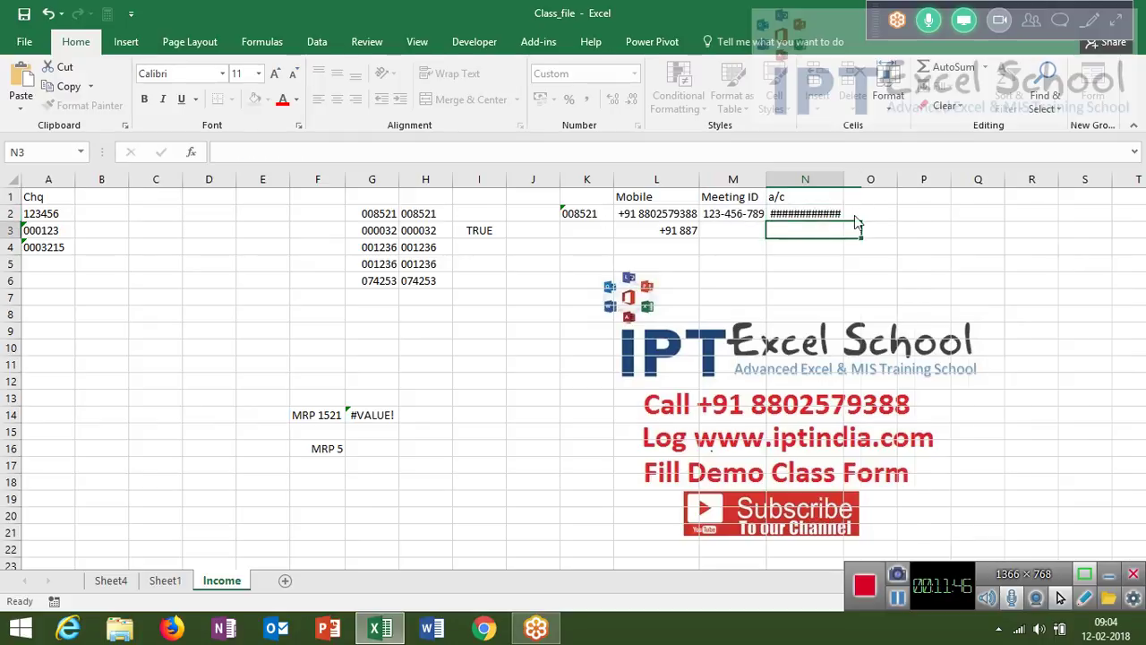
{"action": "double_click", "coordinate": [783, 214]}
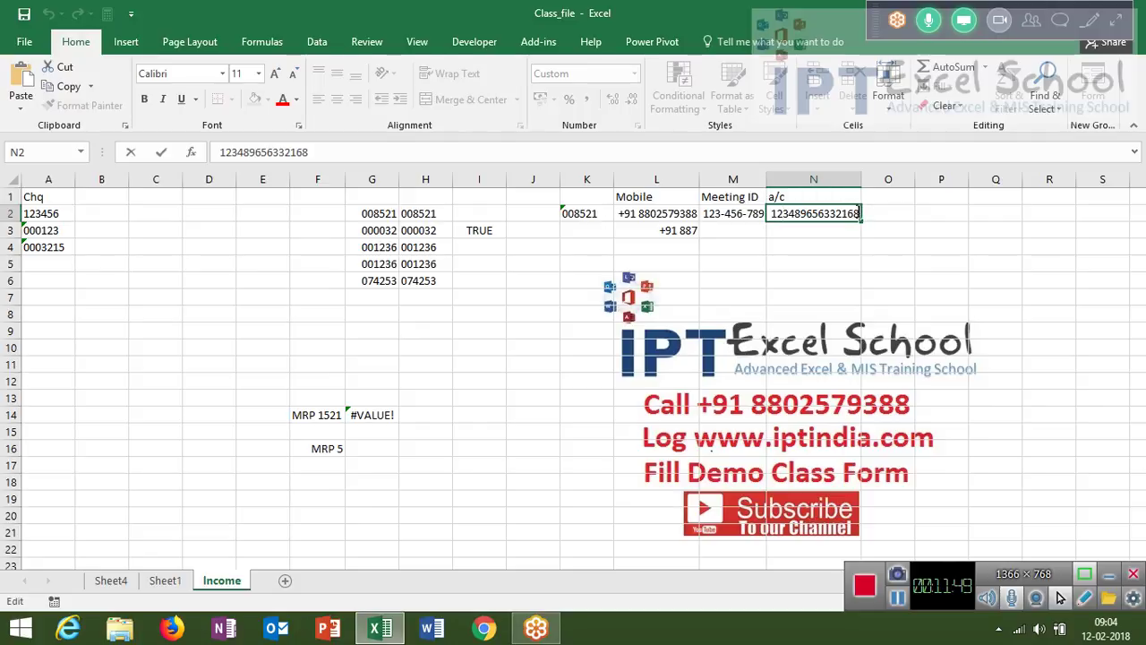
{"action": "type", "text": "7"}
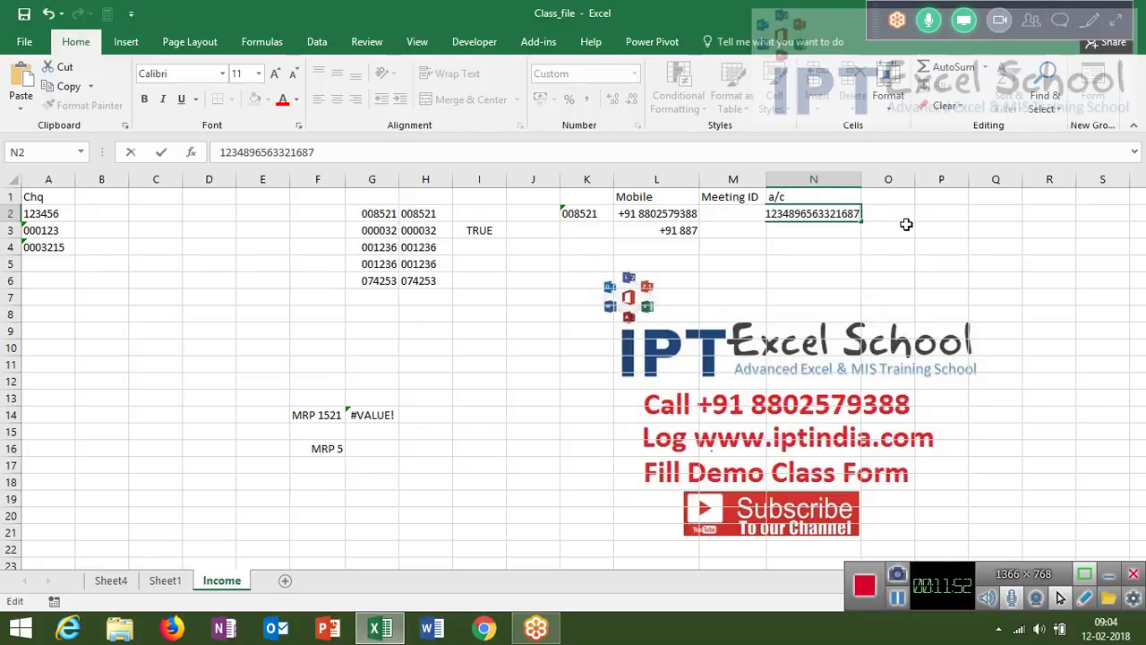
{"action": "key", "text": "Return"}
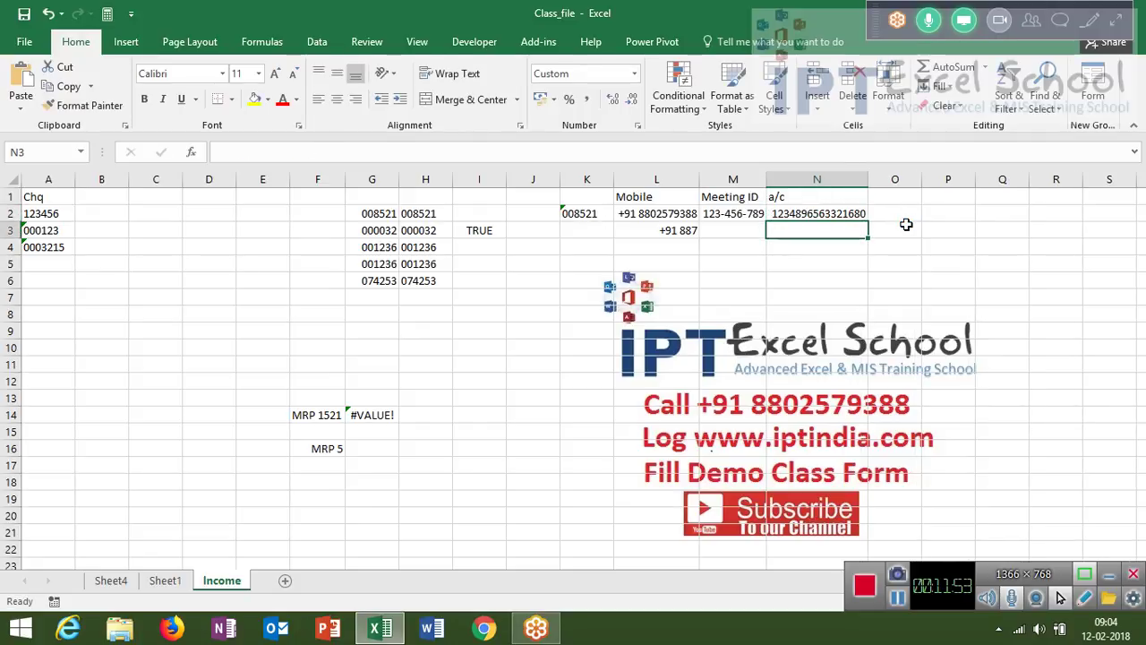
{"action": "key", "text": "Up"}
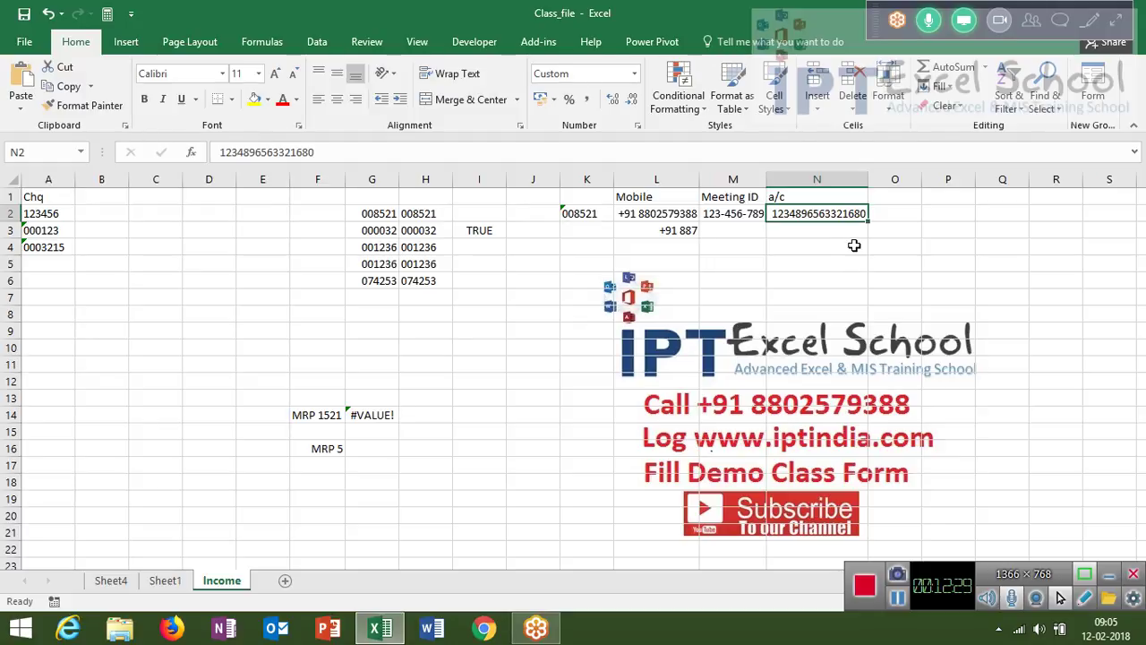
{"action": "left_click", "coordinate": [374, 148]}
{"action": "key", "text": "BackSpace"}
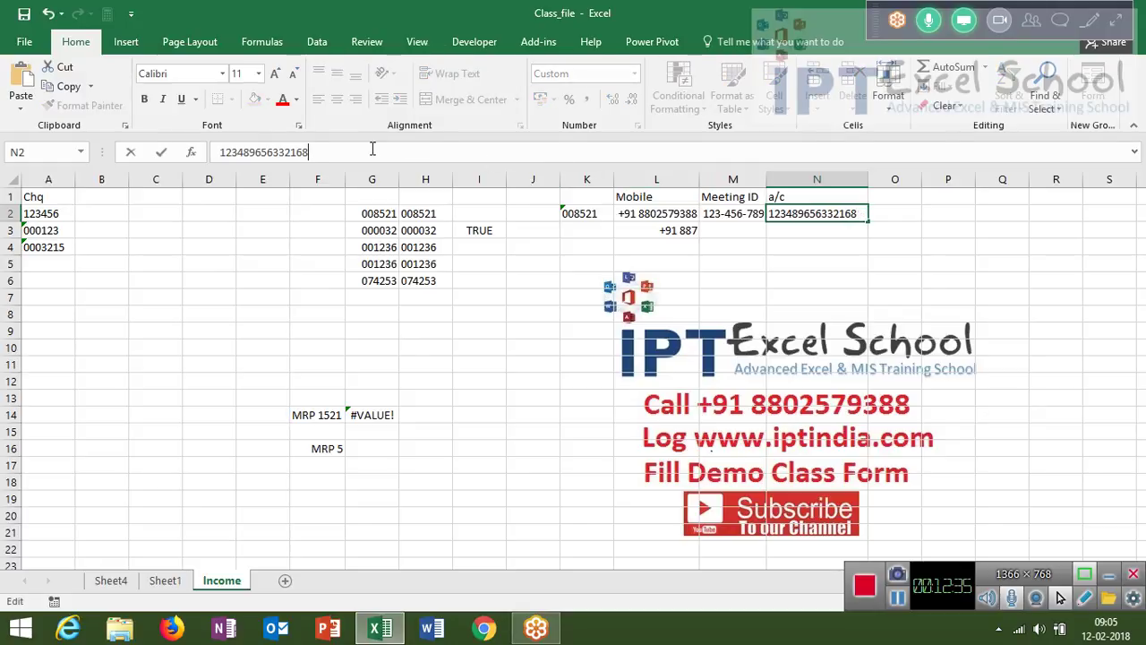
{"action": "key", "text": "Escape"}
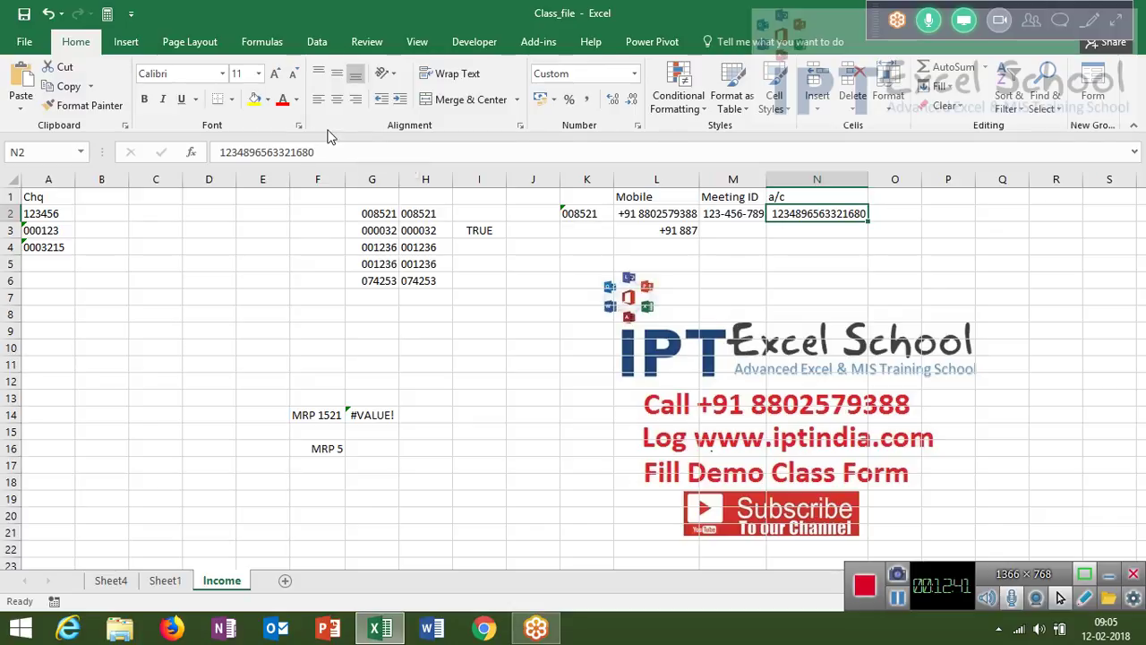
Enter a long account number in N3 as text, prefixed with an apostrophe so every digit stays intact.
{"action": "left_click", "coordinate": [779, 229]}
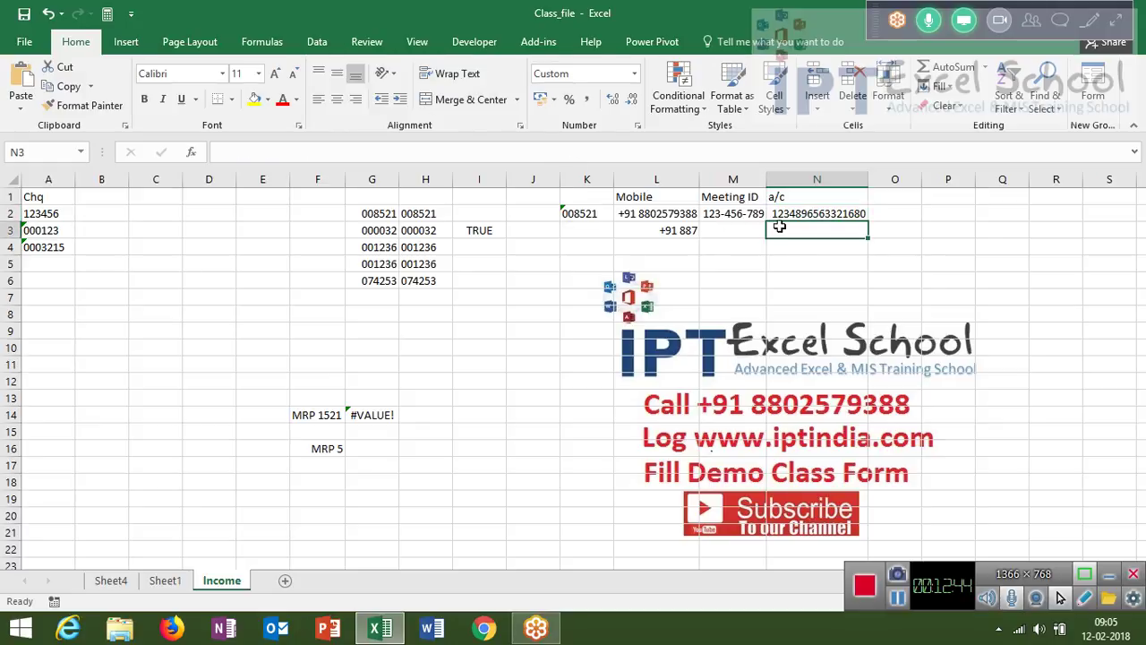
{"action": "type", "text": "'1223"}
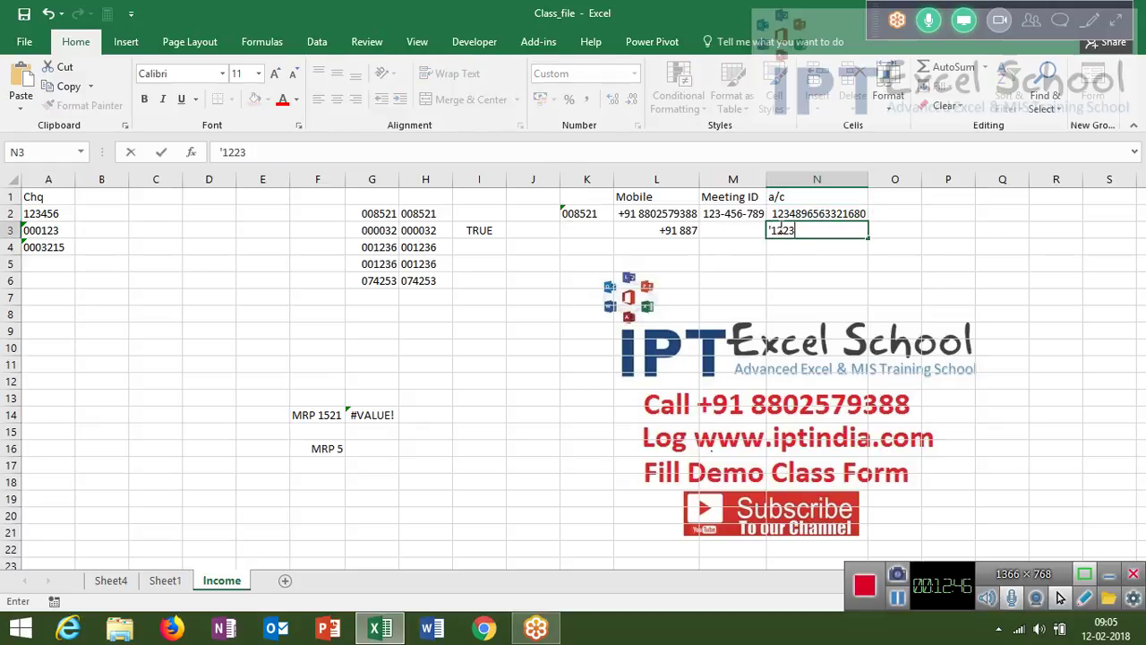
{"action": "type", "text": "654464646546465465465465465465"}
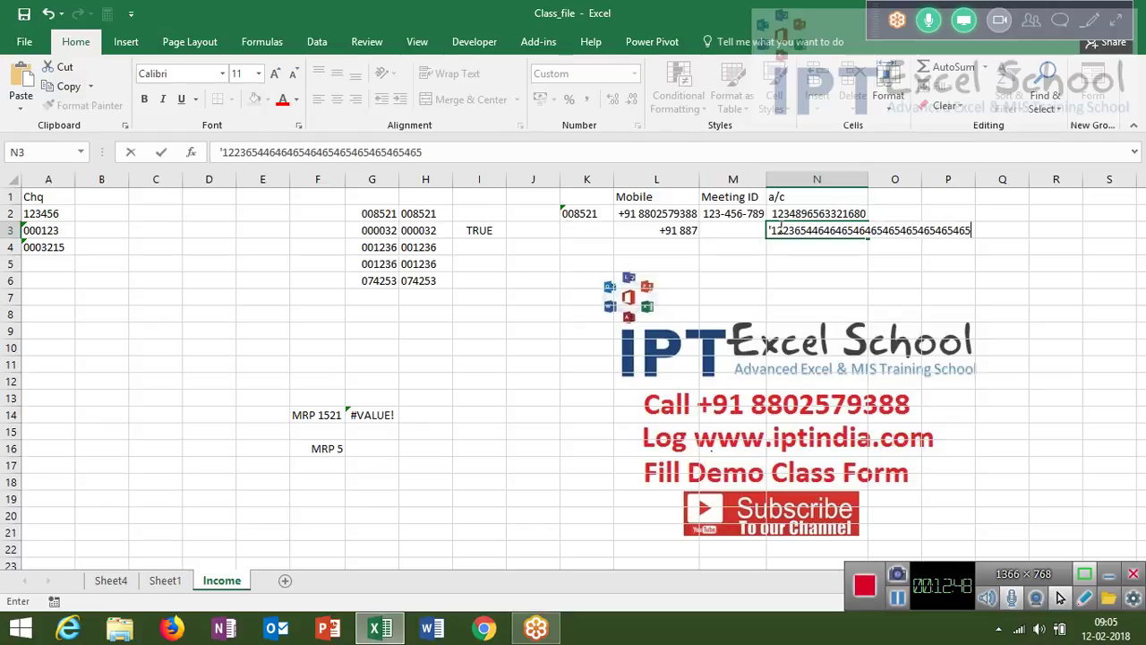
{"action": "key", "text": "Return"}
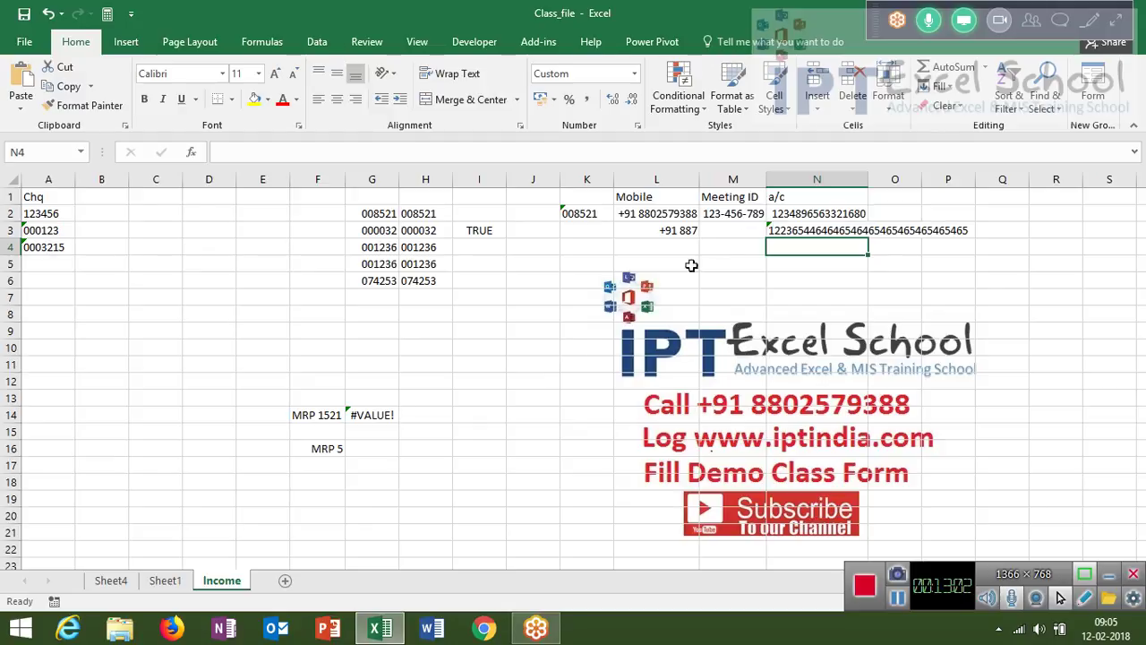
Enter 50.36 in cell G19 below the MRP examples.
{"action": "scroll", "coordinate": [412, 408], "scroll_direction": "down", "scroll_amount": 2}
{"action": "left_click", "coordinate": [354, 384]}
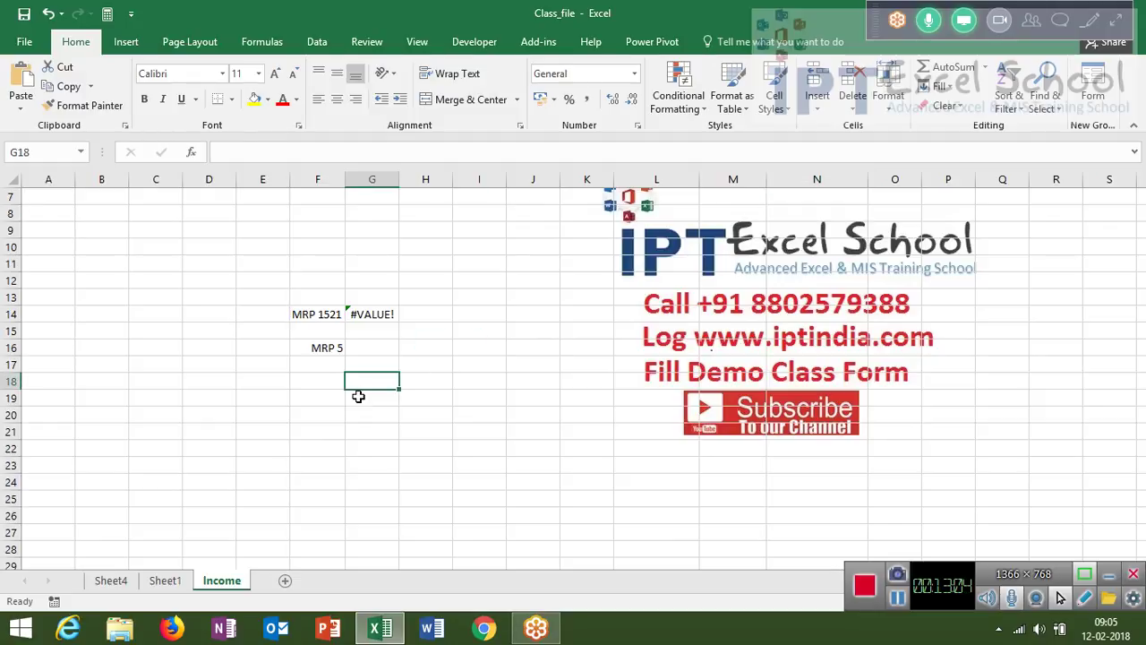
{"action": "left_click", "coordinate": [358, 396]}
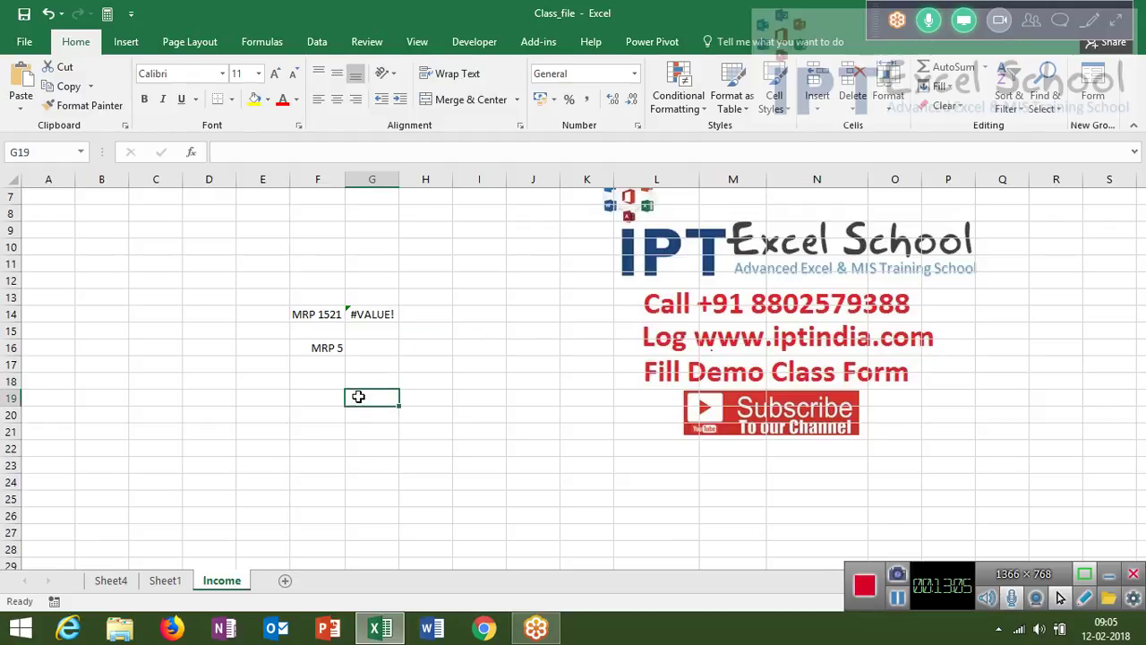
{"action": "type", "text": "50.36"}
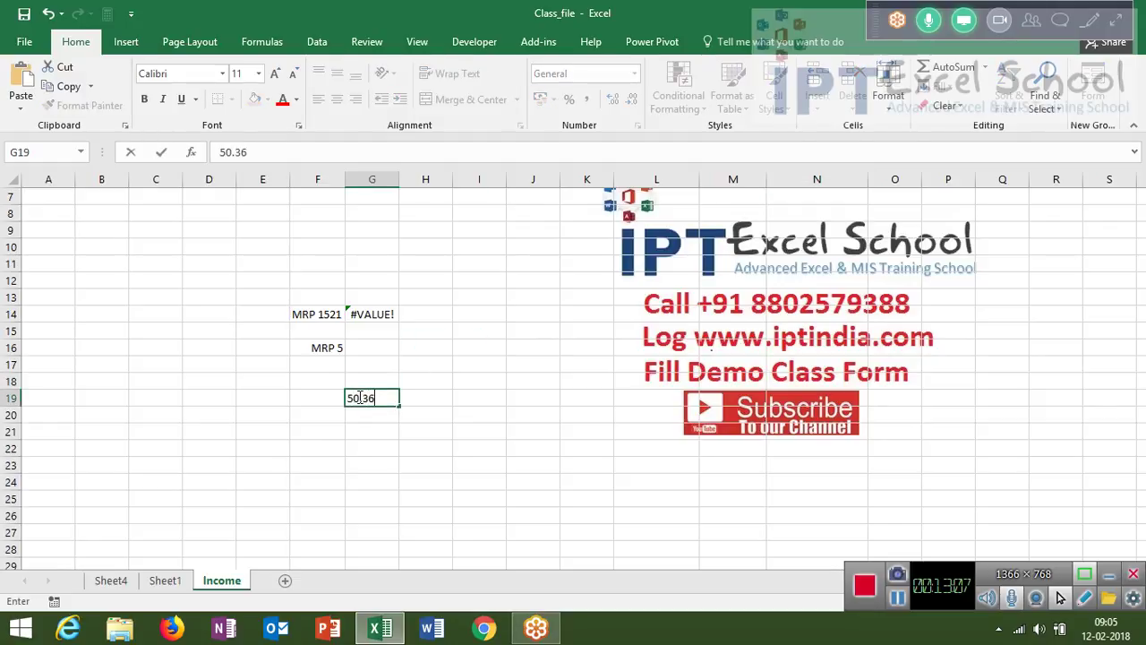
{"action": "key", "text": "Return"}
Give G19 the custom format 0# "Rupees" .00 "paise" so it shows 50 Rupees .36 paise.
{"action": "left_click", "coordinate": [358, 396]}
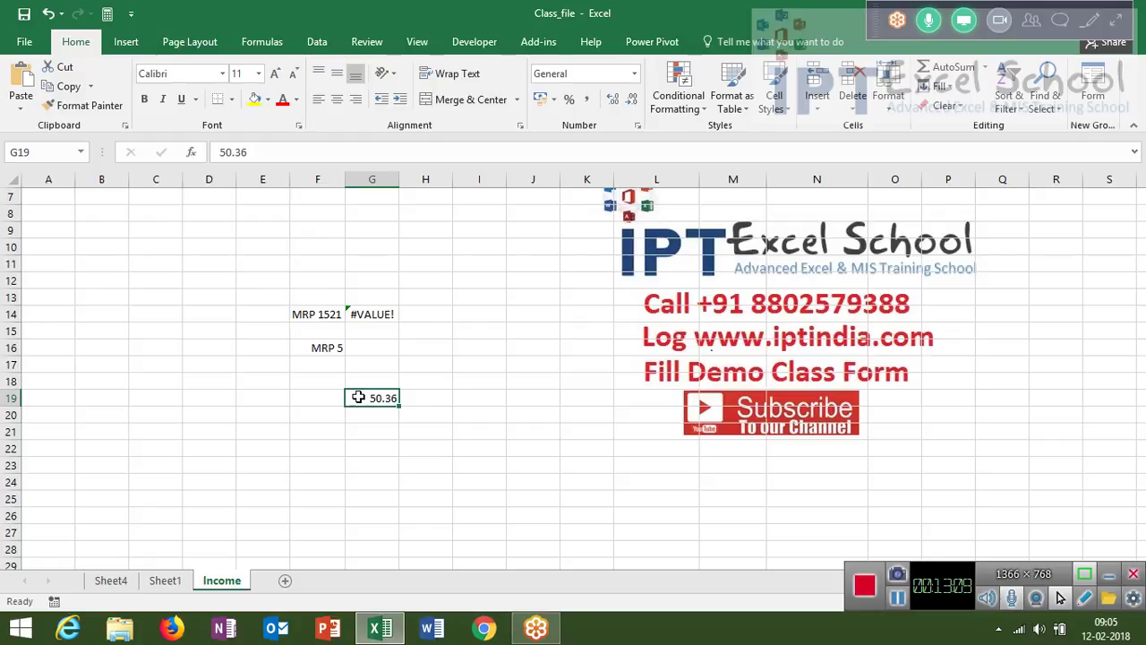
{"action": "left_click", "coordinate": [639, 125]}
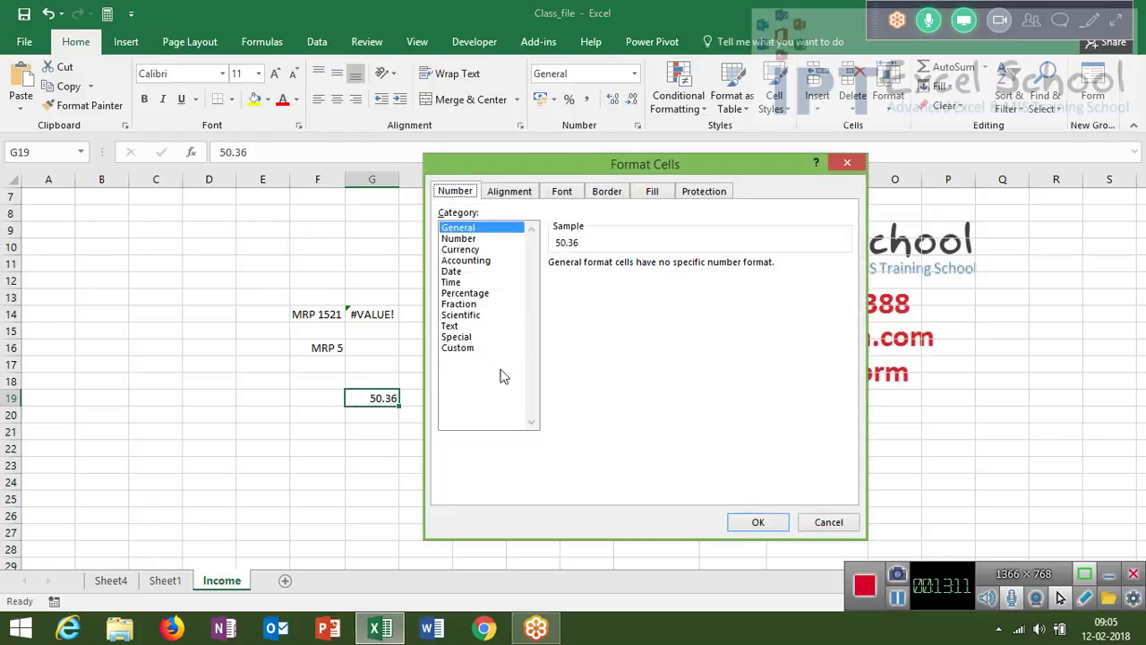
{"action": "left_click", "coordinate": [460, 349]}
{"action": "double_click", "coordinate": [582, 277]}
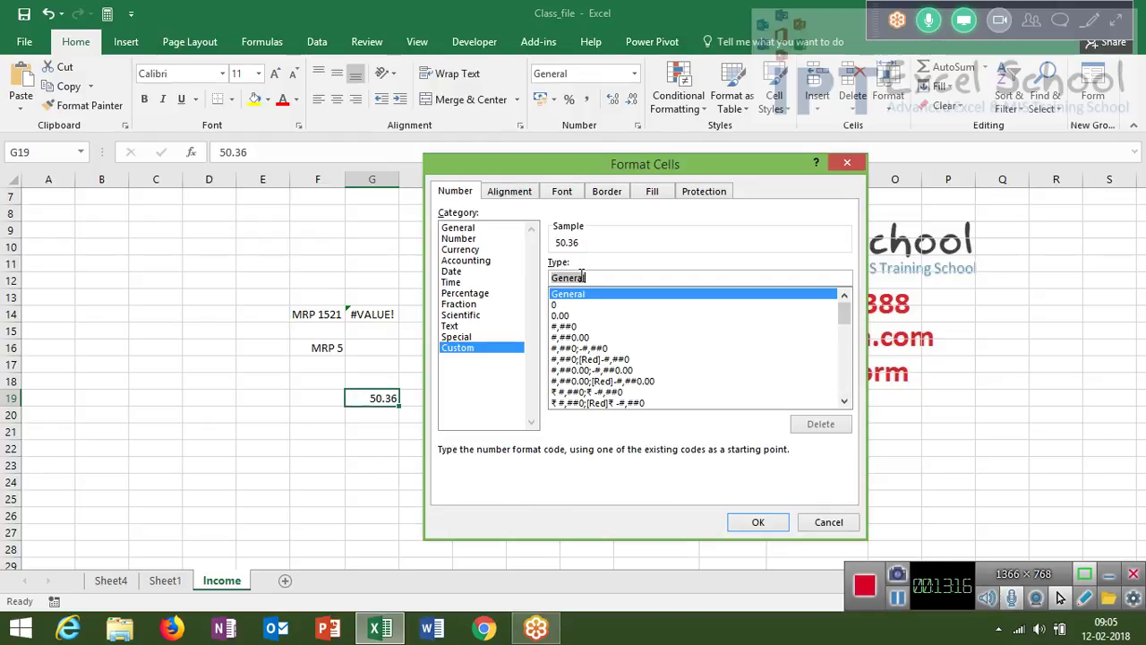
{"action": "type", "text": "0# \""}
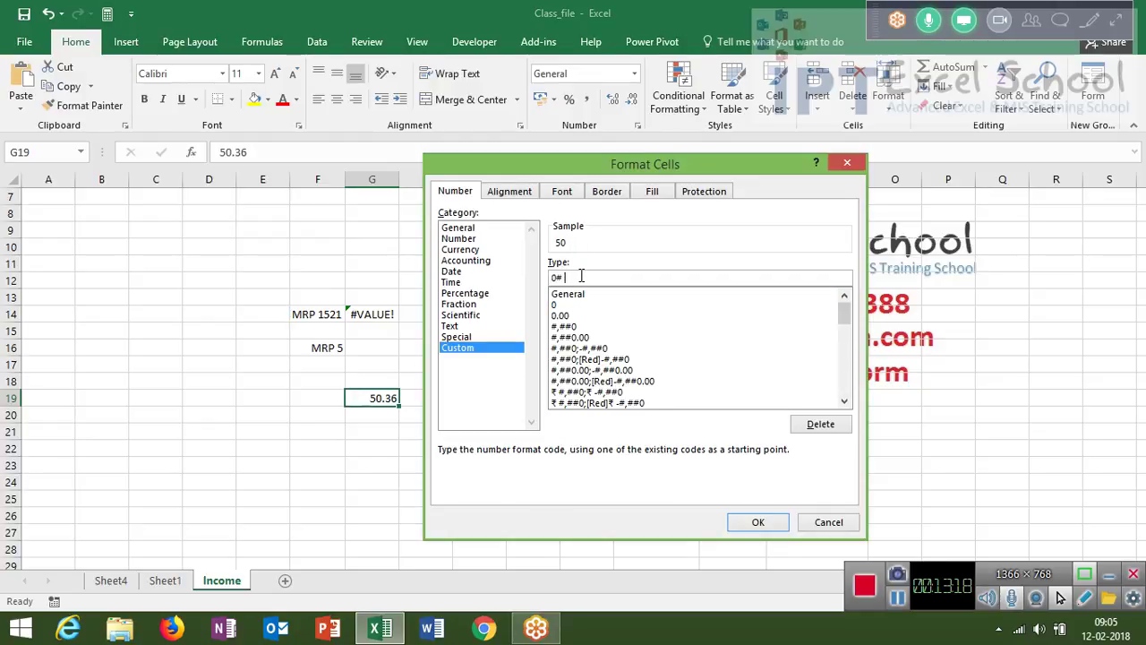
{"action": "type", "text": "Ru"}
{"action": "type", "text": "p"}
{"action": "type", "text": "ees\" "}
{"action": "type", "text": ".00 \""}
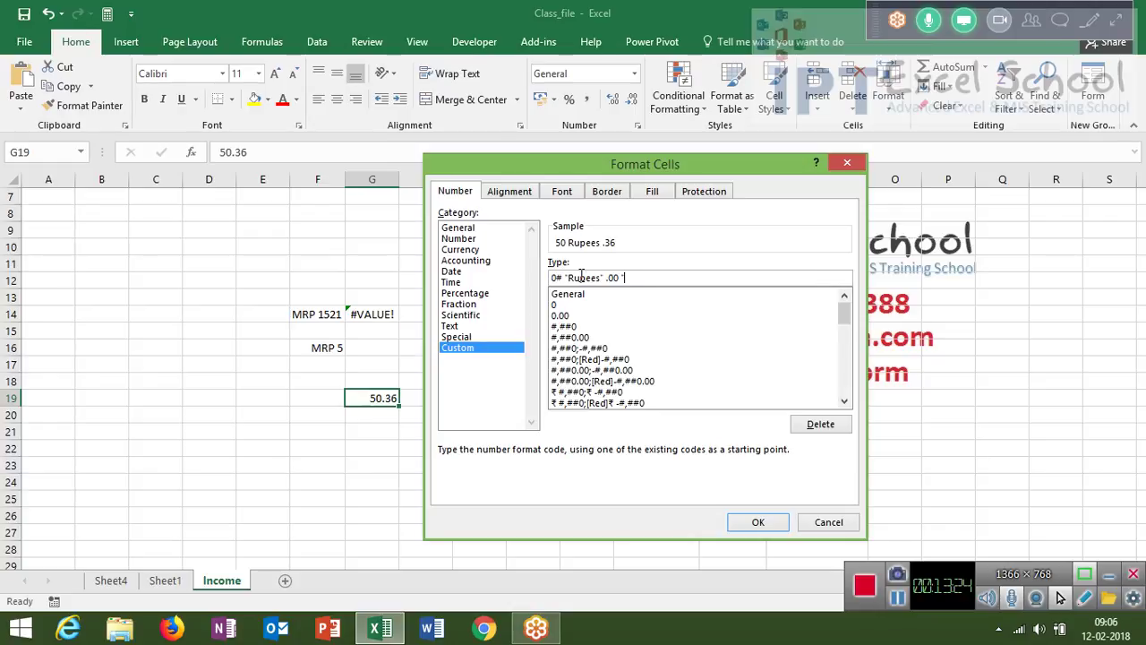
{"action": "type", "text": "paise\""}
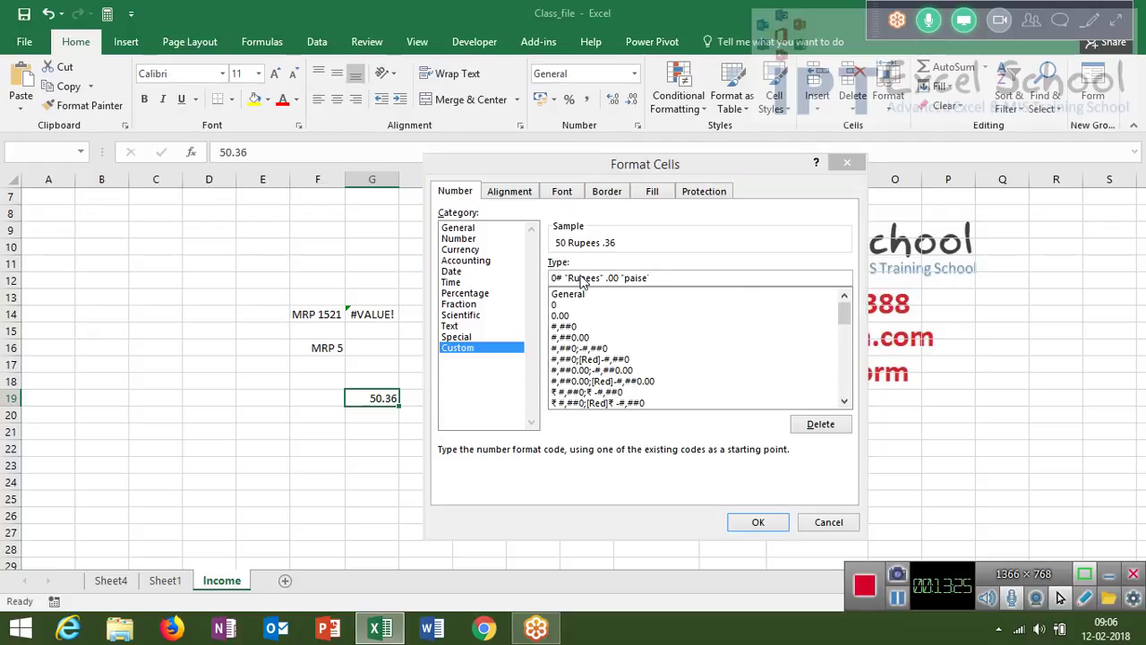
{"action": "key", "text": "Return"}
{"action": "key", "text": "Return"}
{"action": "left_click", "coordinate": [582, 275]}
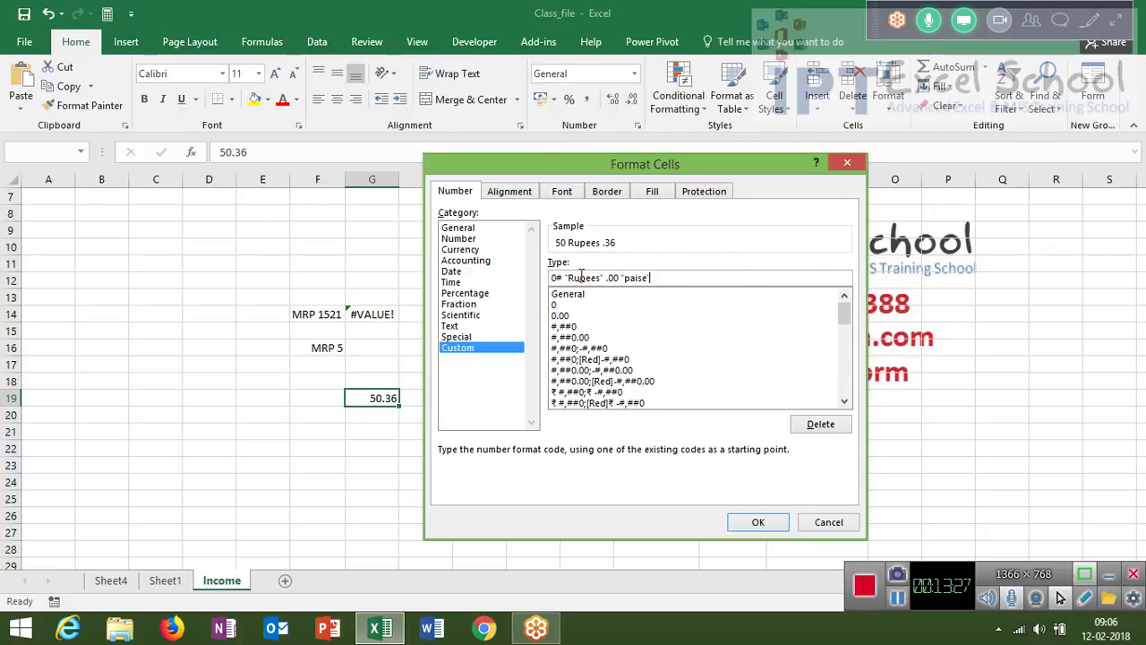
{"action": "type", "text": "\""}
{"action": "key", "text": "Return"}
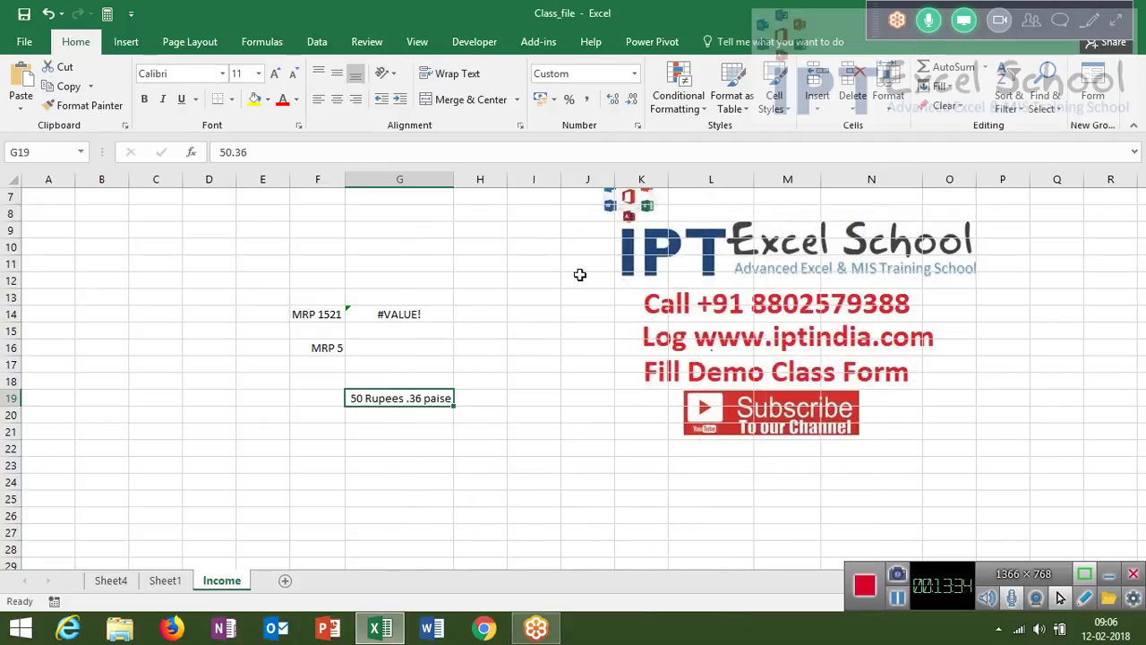
Enter 14.50 in G19, displayed as 14 Rupees .50 paise.
{"action": "type", "text": "14.50"}
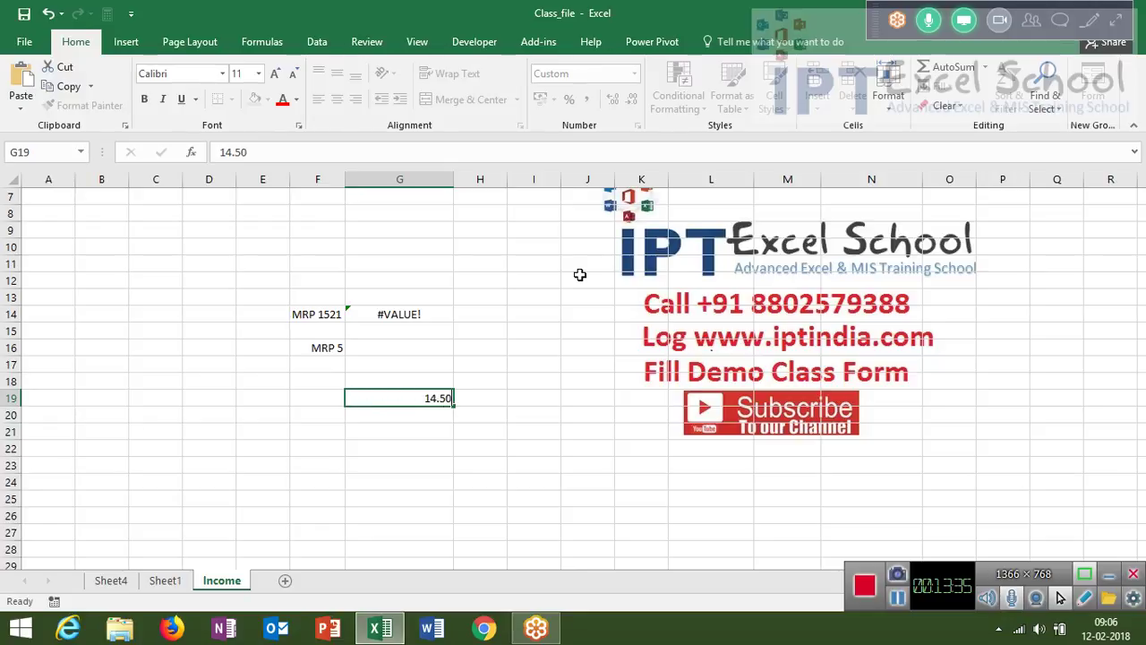
{"action": "key", "text": "Return"}
{"action": "key", "text": "Up"}
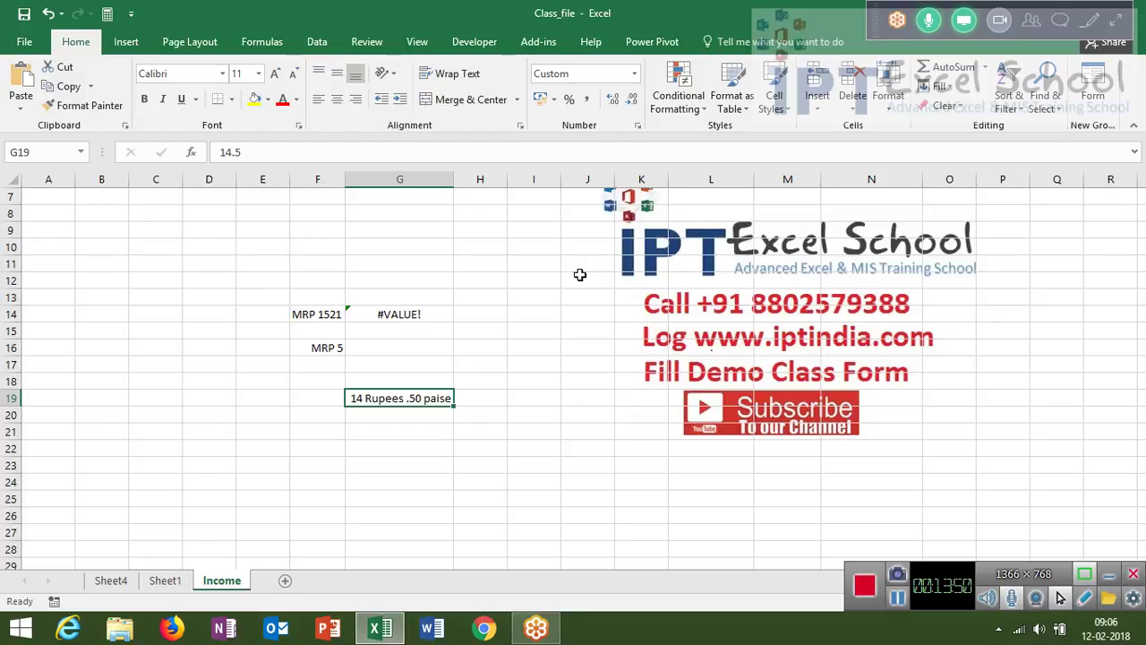
Change G19's format code to 00 "Rupees" .00 "paise" and enter 0.63, showing 00 Rupees .63 paise.
{"action": "left_click", "coordinate": [638, 126]}
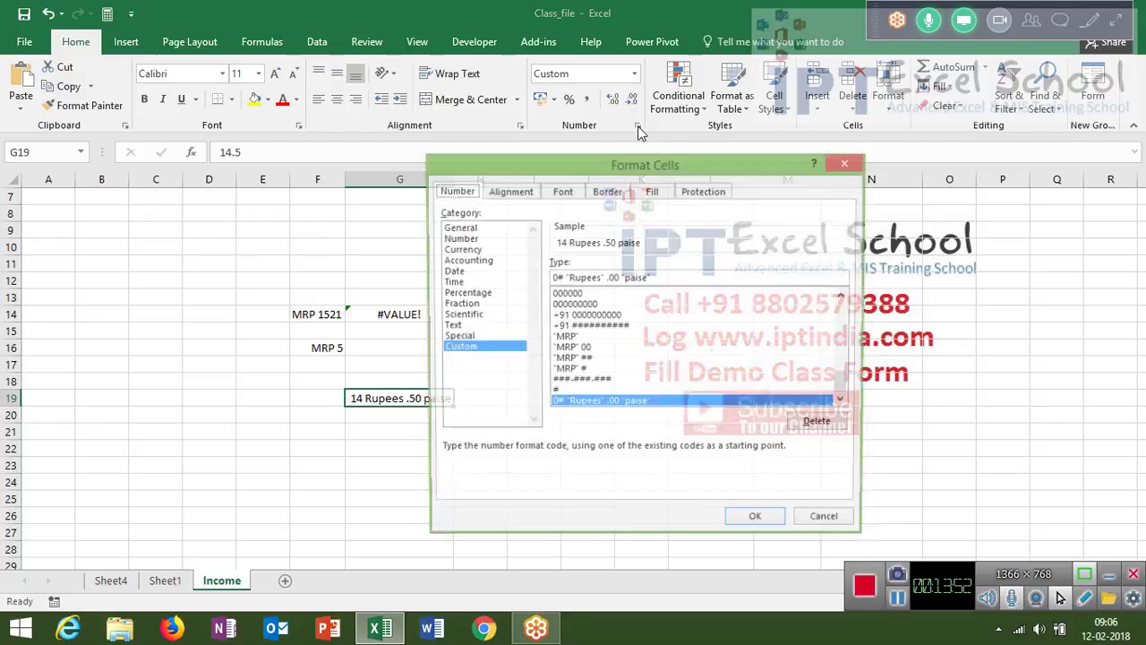
{"action": "left_click", "coordinate": [554, 278]}
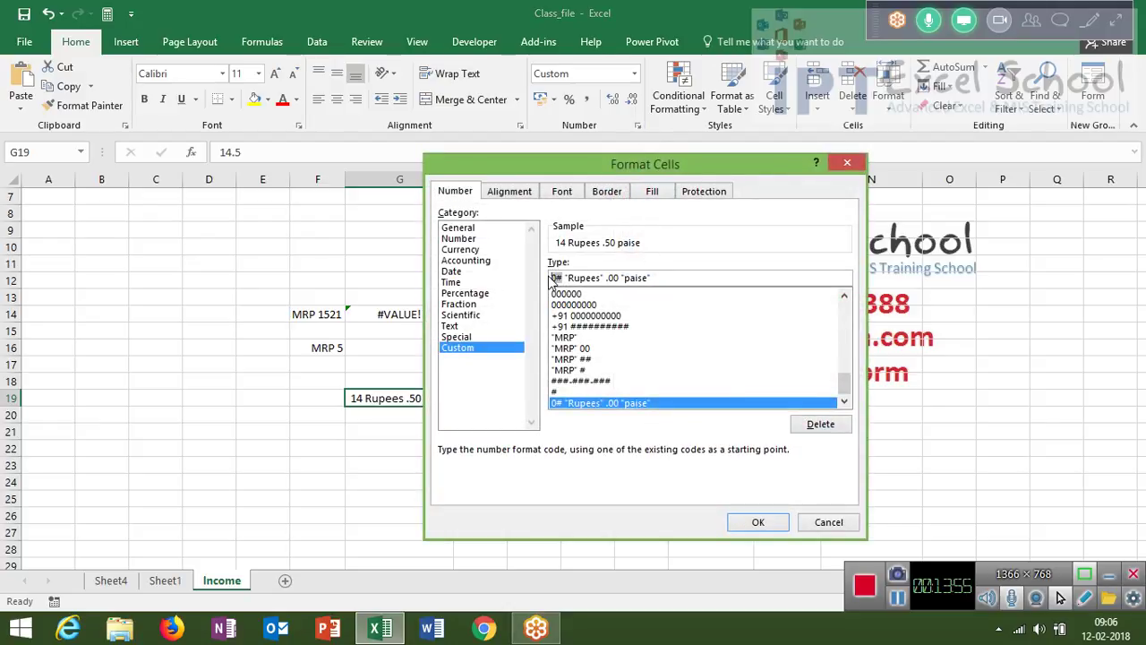
{"action": "type", "text": "0"}
{"action": "key", "text": "Return"}
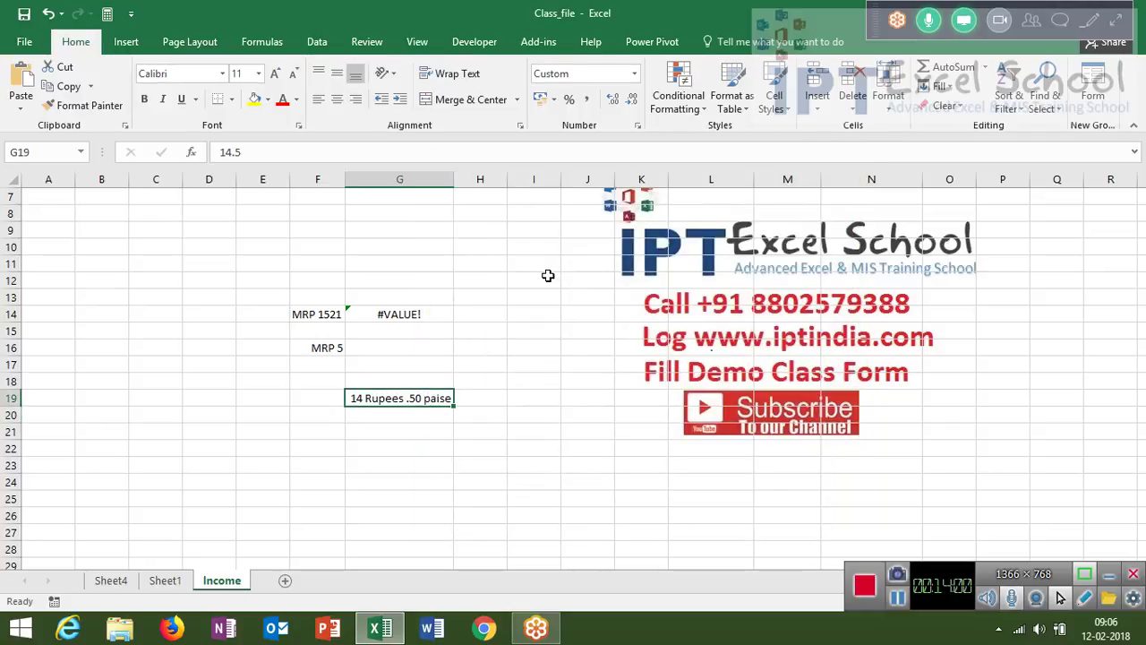
{"action": "type", "text": "0.63"}
{"action": "key", "text": "Return"}
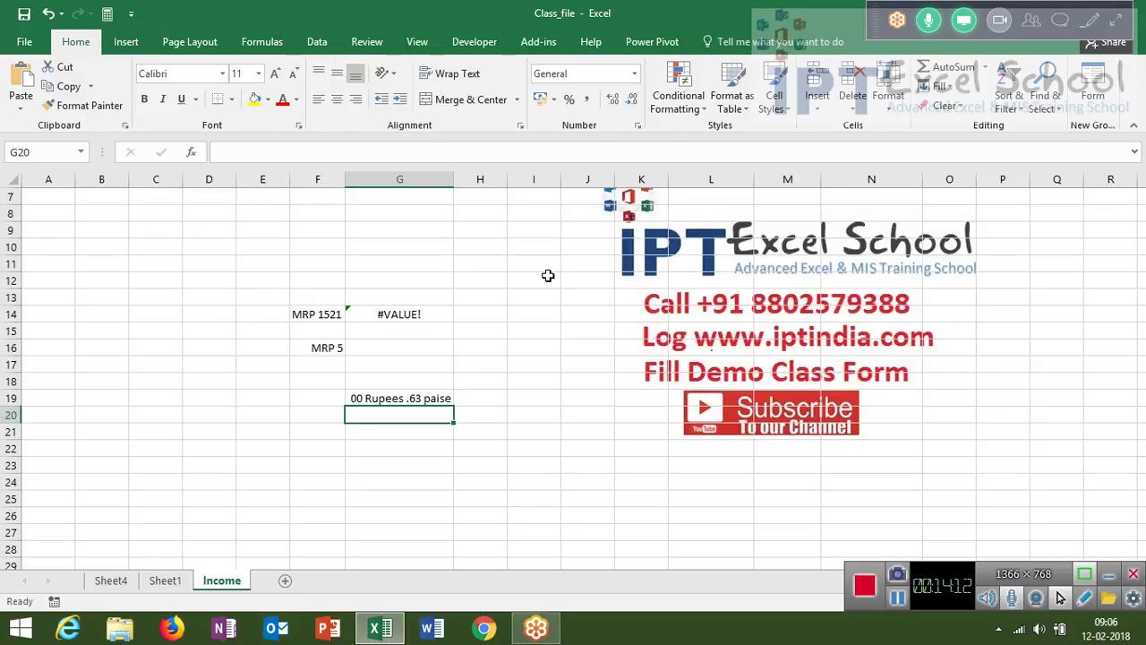
Try variants of G19's Rupees format code, removing the leading zeros and then using 0$.
{"action": "key", "text": "Up"}
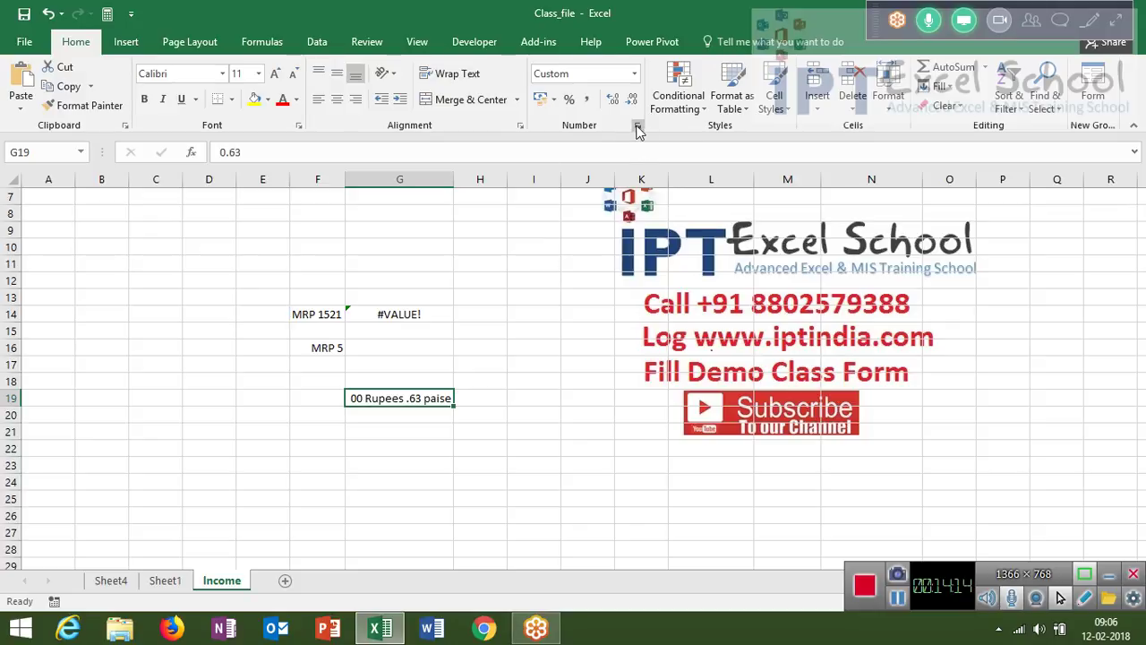
{"action": "left_click", "coordinate": [638, 128]}
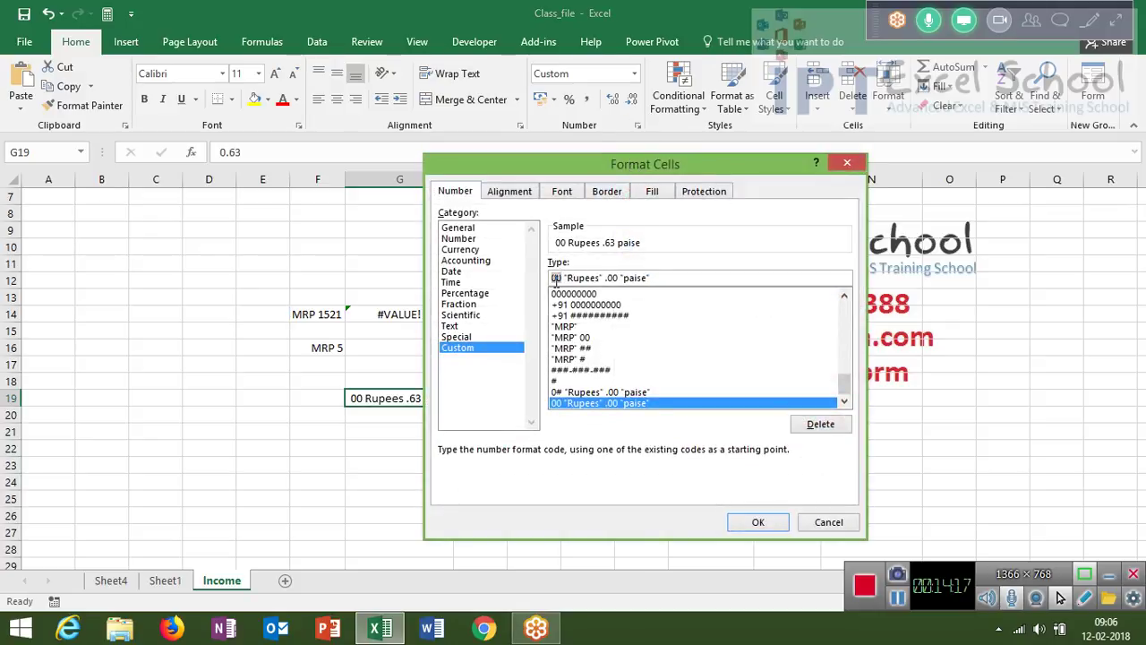
{"action": "key", "text": "Delete"}
{"action": "key", "text": "Return"}
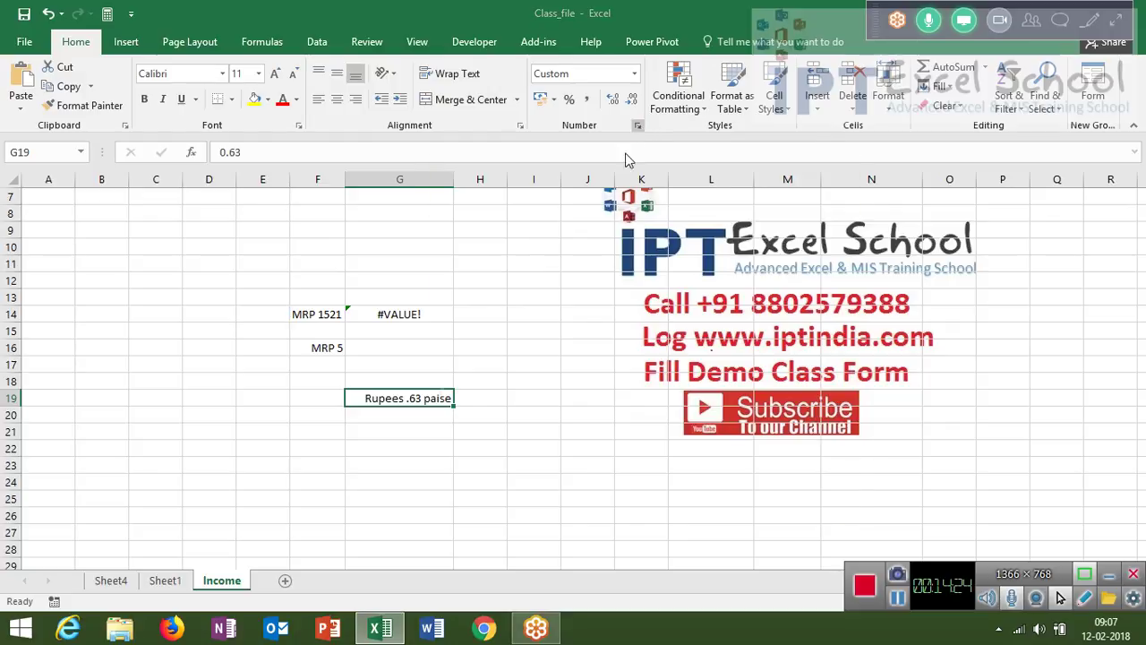
{"action": "left_click", "coordinate": [638, 126]}
{"action": "left_click", "coordinate": [565, 278]}
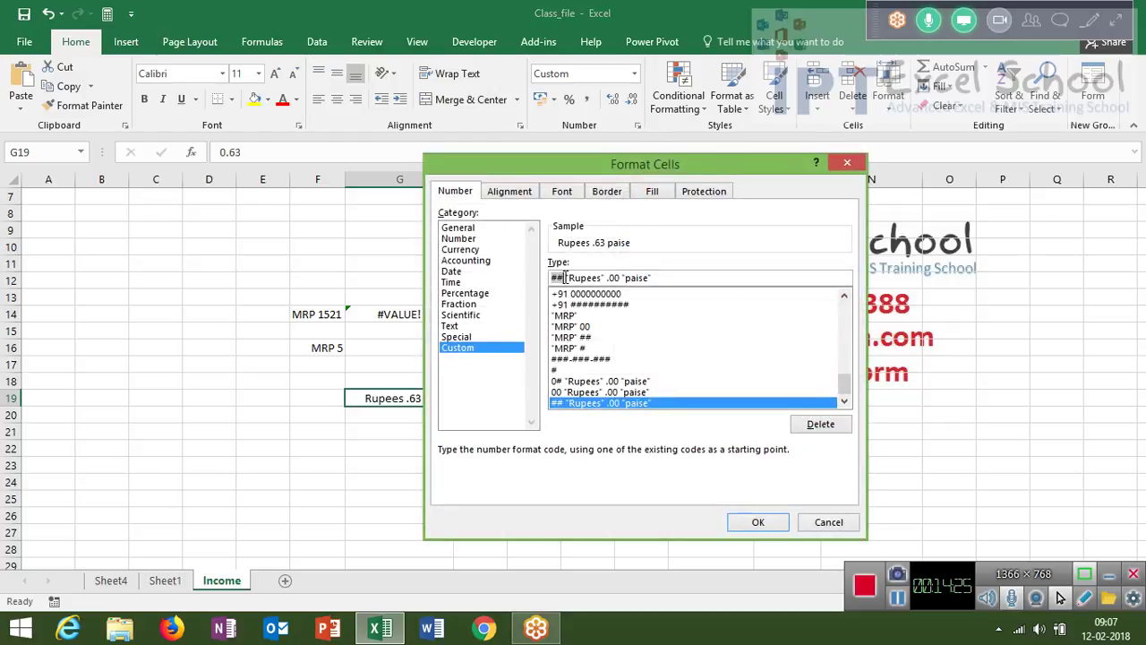
{"action": "key", "text": "BackSpace"}
{"action": "key", "text": "BackSpace"}
{"action": "type", "text": "0$"}
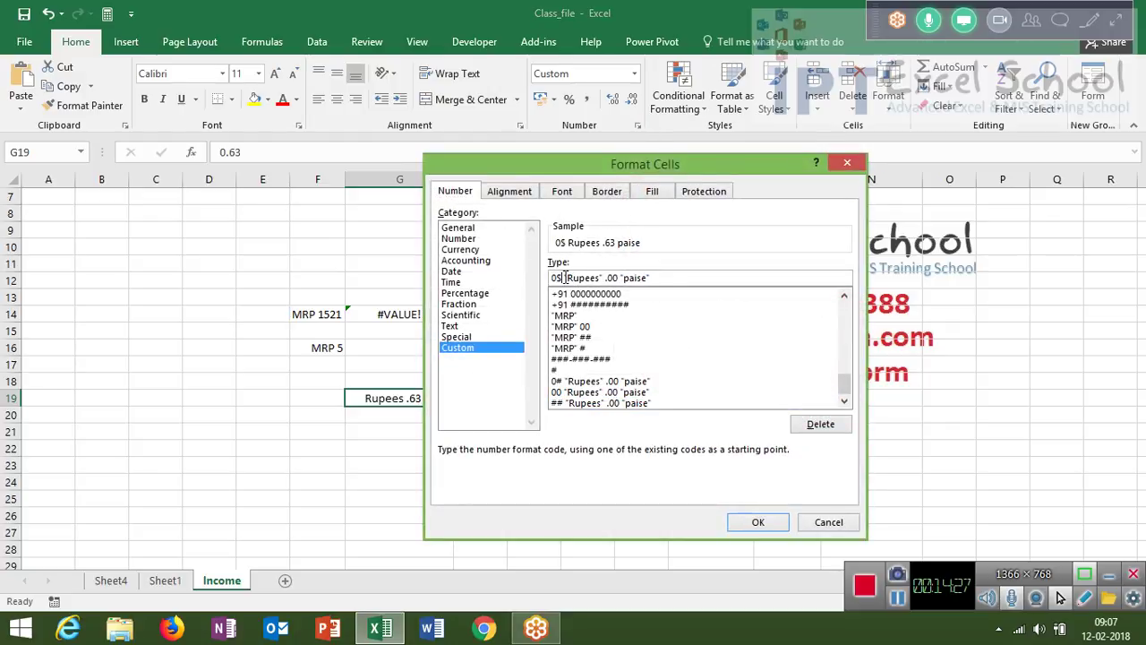
{"action": "key", "text": "Return"}
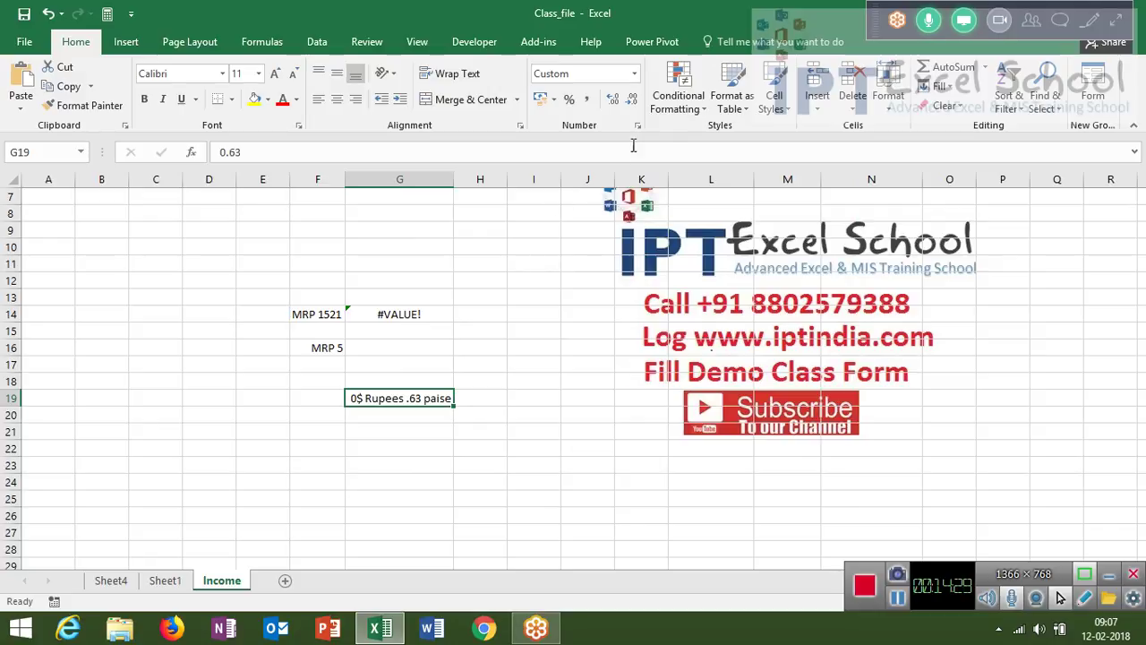
Settle on the 0 "Rupees" .00 "paise" format and enter 265, shown as 265 Rupees .00 paise.
{"action": "left_click", "coordinate": [638, 125]}
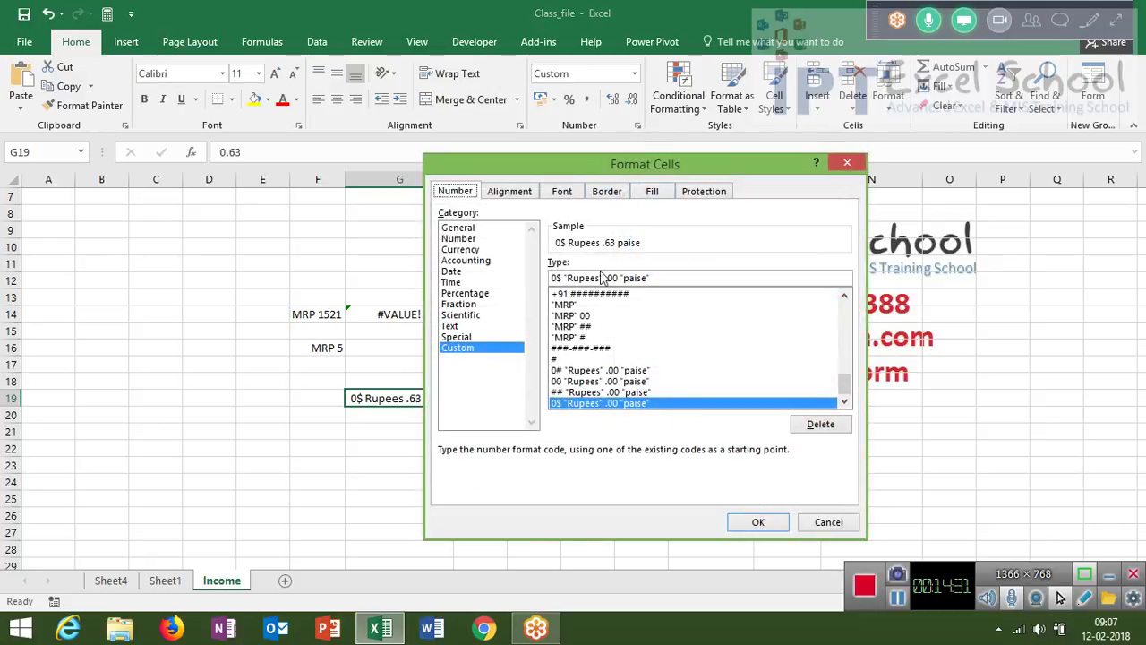
{"action": "left_click", "coordinate": [565, 279]}
{"action": "key", "text": "BackSpace"}
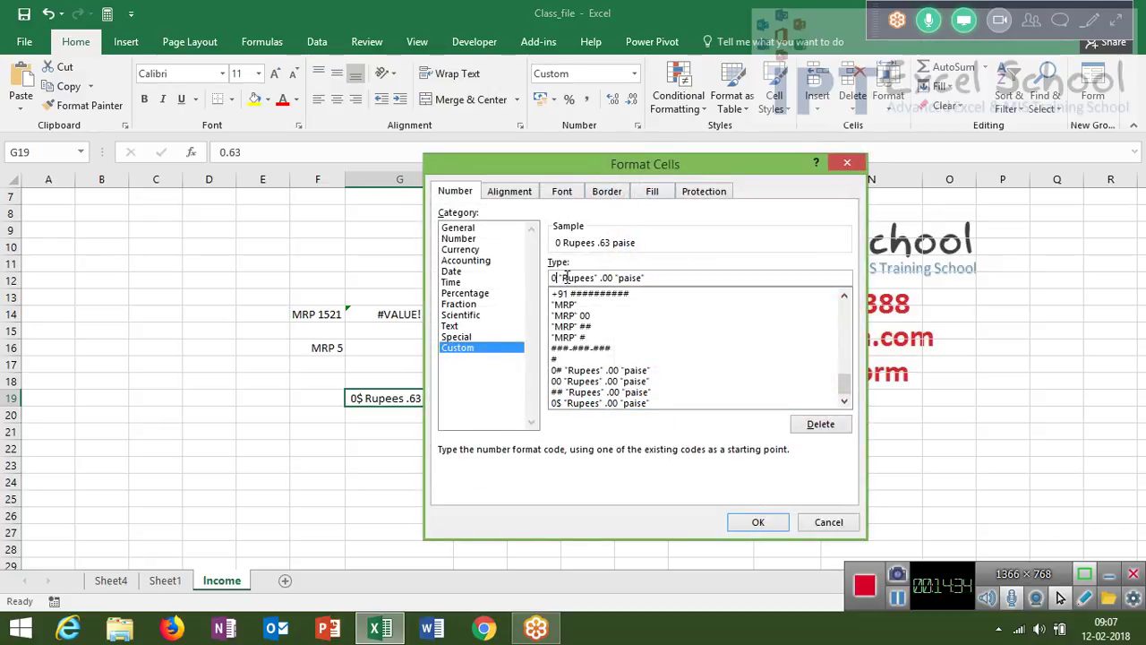
{"action": "type", "text": "#"}
{"action": "key", "text": "Return"}
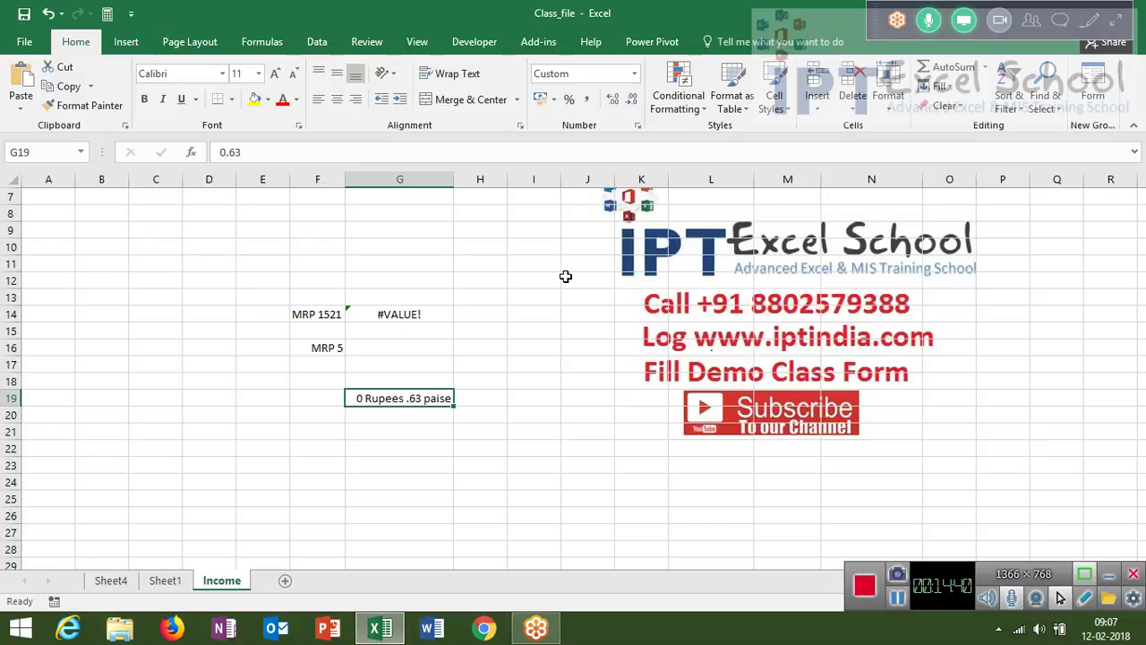
{"action": "type", "text": "265"}
{"action": "key", "text": "Return"}
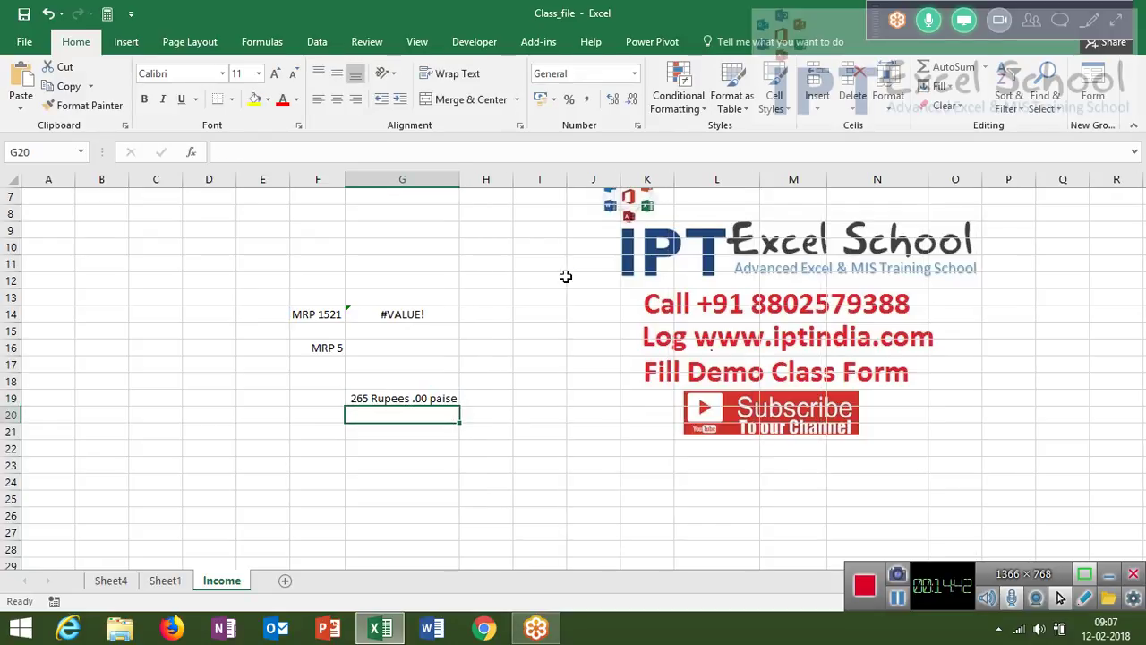
{"action": "key", "text": "Up"}
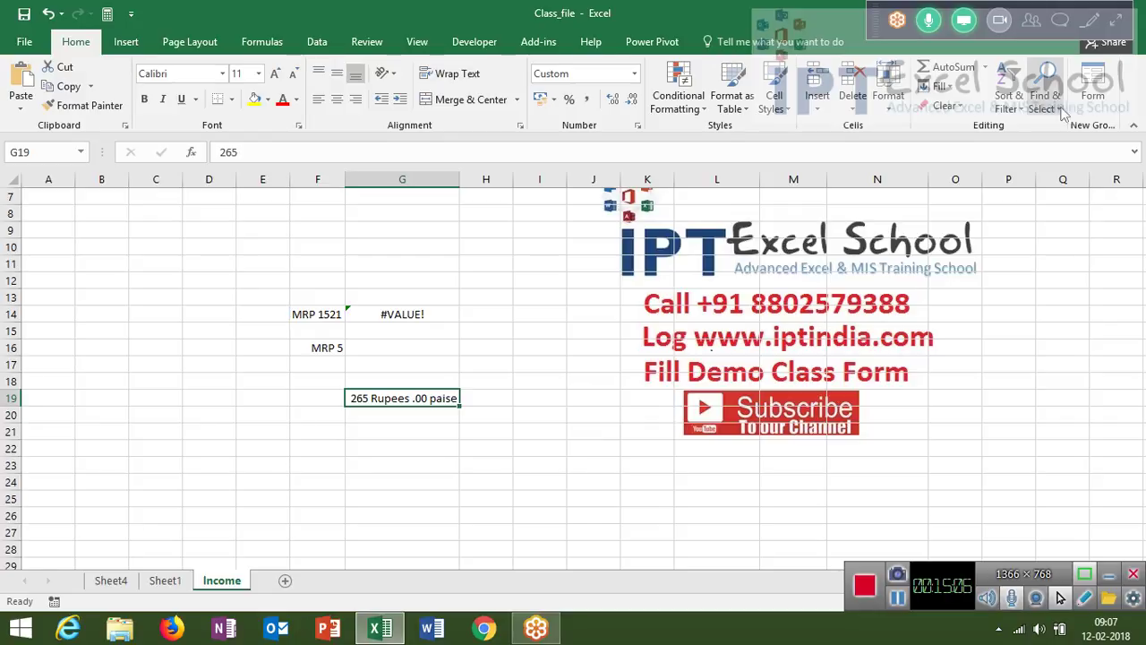
Expand the GoToMeeting control panel and scroll through its Attendees list.
{"action": "left_click", "coordinate": [1119, 24]}
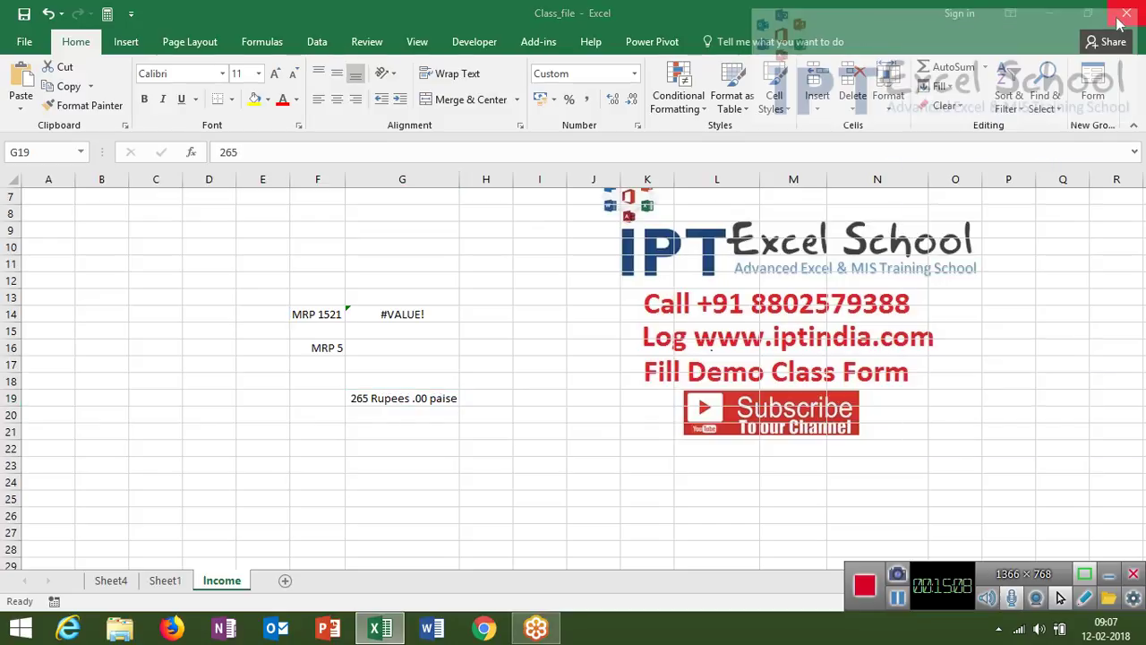
{"action": "left_click_drag", "start_coordinate": [1139, 253], "coordinate": [1139, 305]}
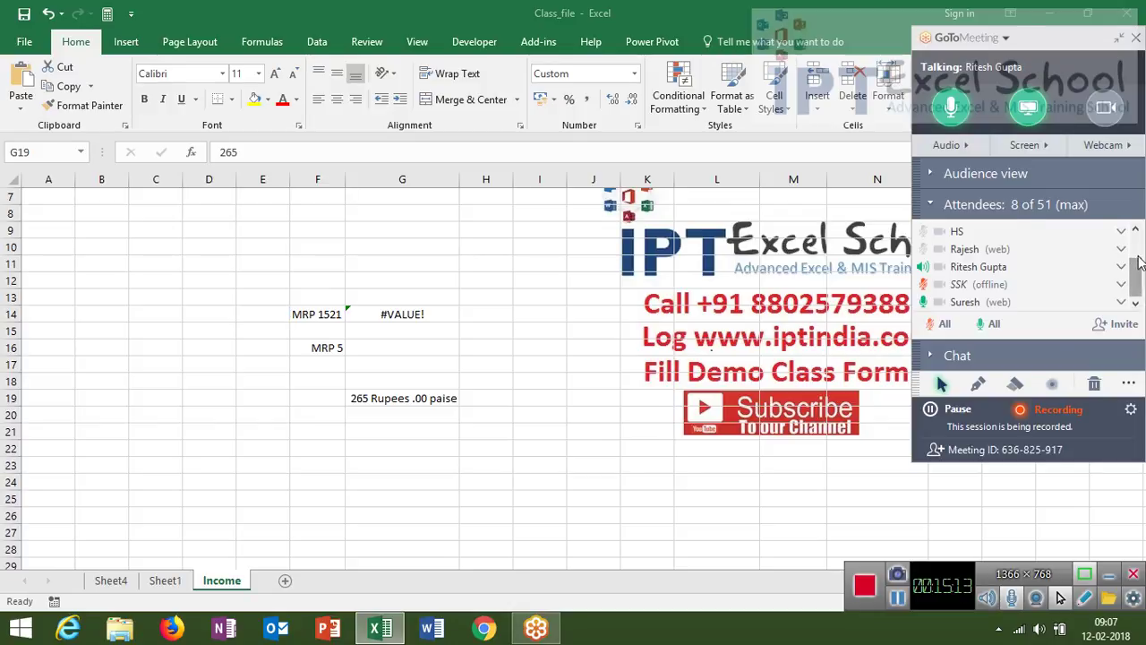
{"action": "left_click_drag", "start_coordinate": [1144, 279], "coordinate": [1141, 255]}
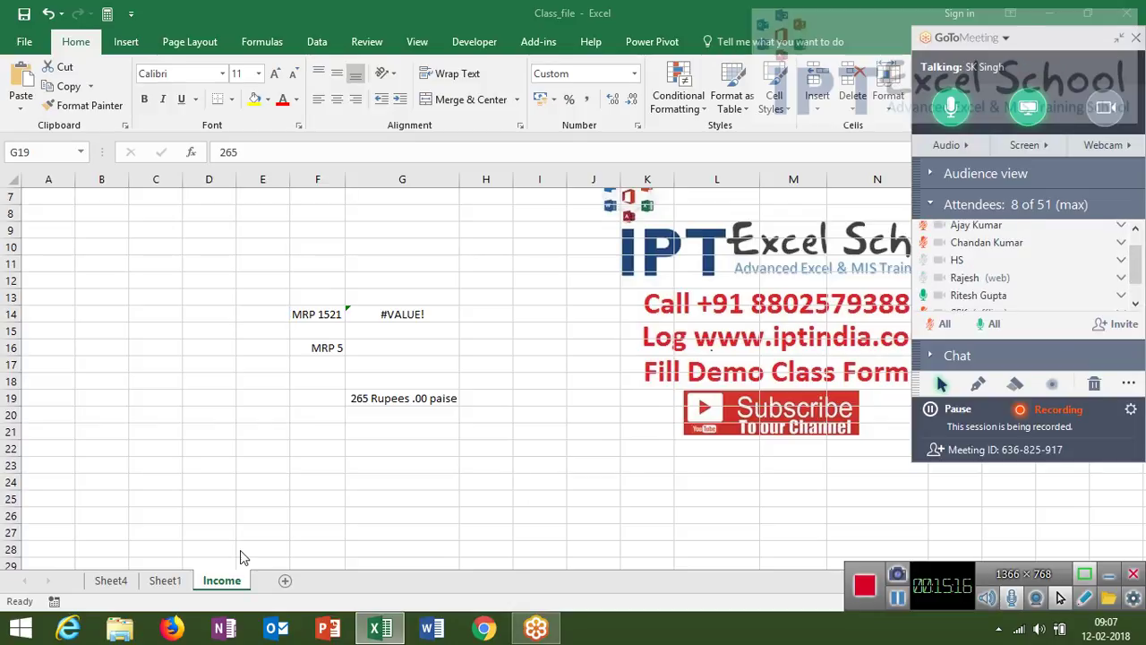
Enter 25000 in cell C22 on the Income sheet and reselect that cell.
{"action": "scroll", "coordinate": [310, 482], "scroll_direction": "up", "scroll_amount": 1}
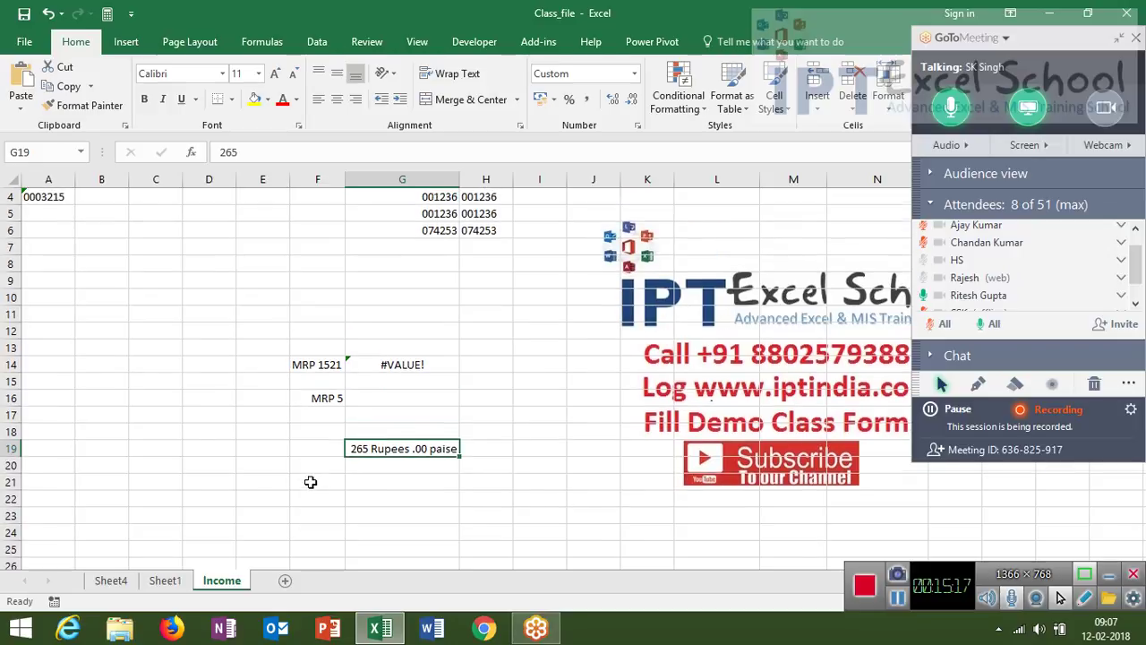
{"action": "scroll", "coordinate": [311, 482], "scroll_direction": "down", "scroll_amount": 1}
{"action": "scroll", "coordinate": [311, 482], "scroll_direction": "down", "scroll_amount": 4}
{"action": "scroll", "coordinate": [197, 416], "scroll_direction": "up", "scroll_amount": 1}
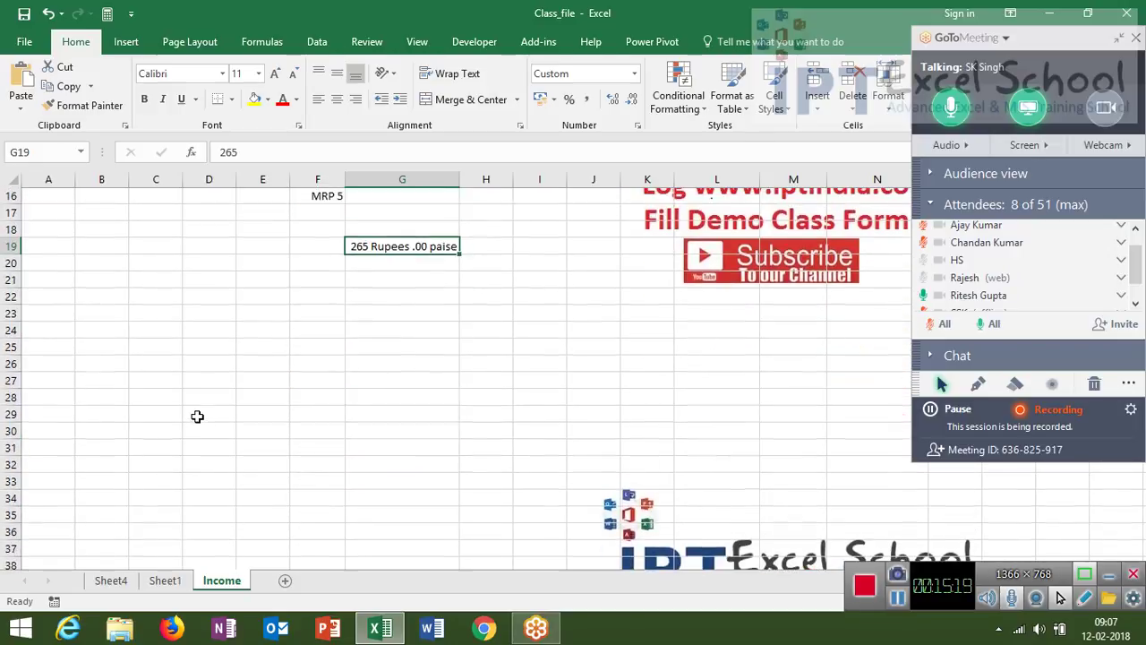
{"action": "left_click", "coordinate": [141, 289]}
{"action": "type", "text": "25000"}
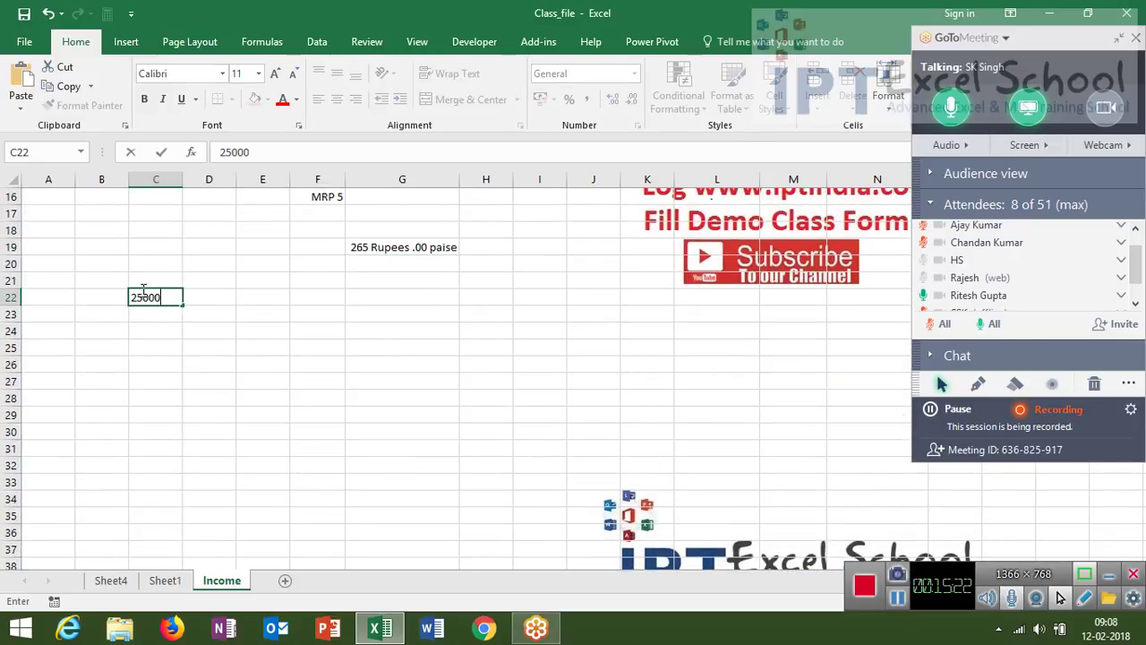
{"action": "key", "text": "Return"}
{"action": "key", "text": "Right"}
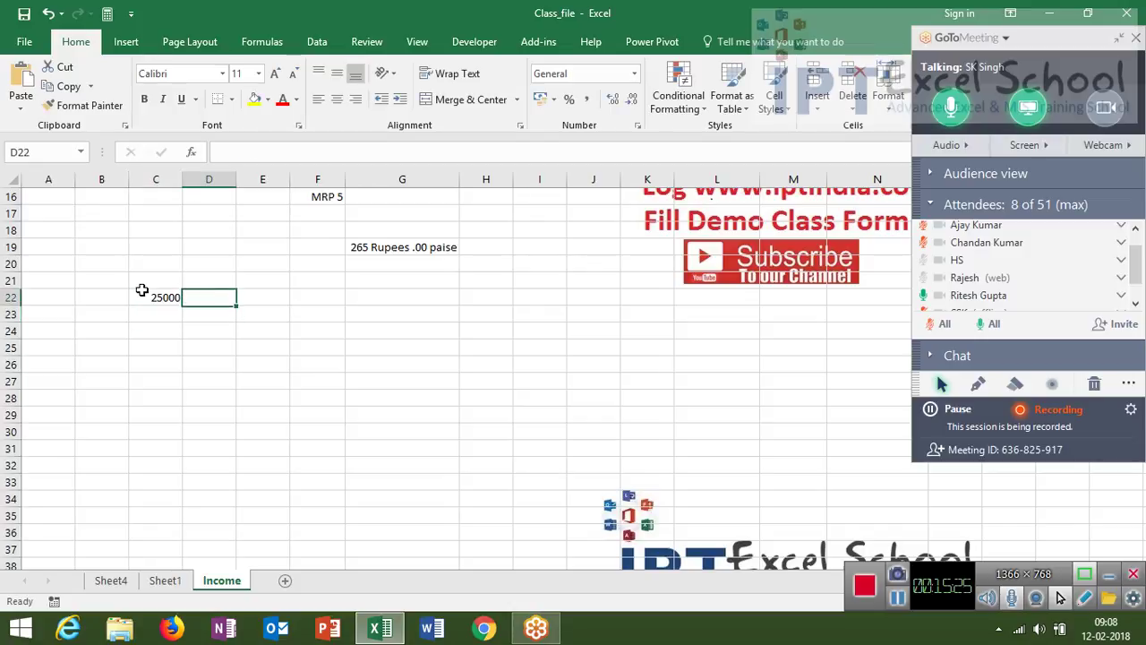
{"action": "left_click", "coordinate": [142, 290]}
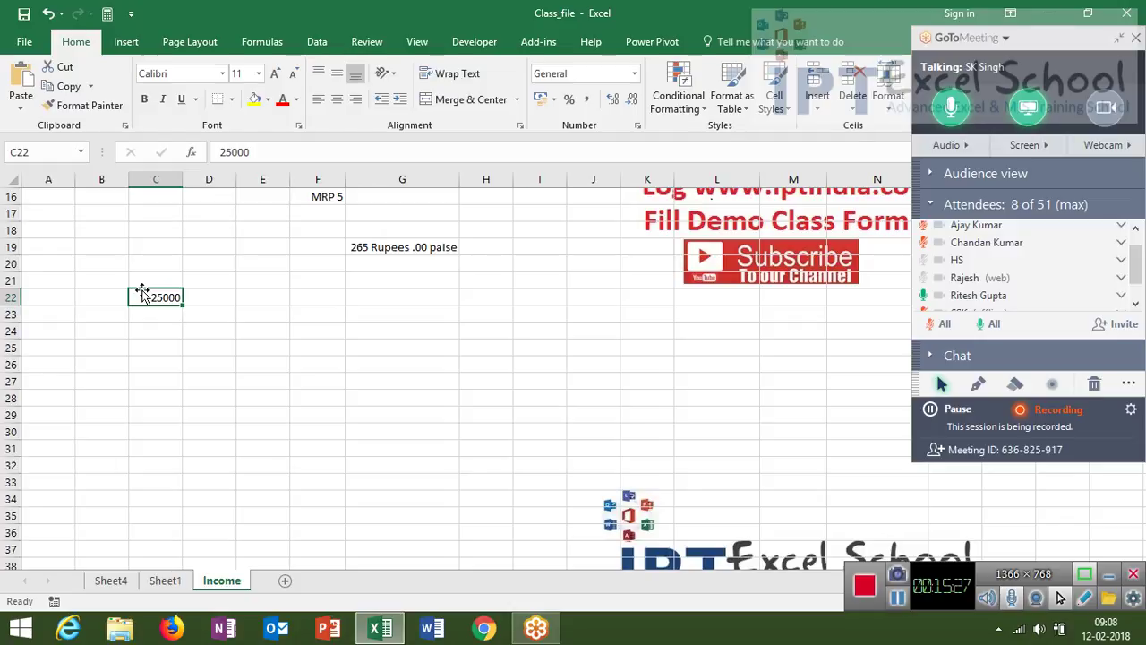
{"action": "key", "text": "Left"}
{"action": "left_click", "coordinate": [141, 291]}
Apply the custom format #, "K" to C22 so 25000 displays as 25 K.
{"action": "left_click", "coordinate": [640, 130]}
{"action": "left_click", "coordinate": [449, 351]}
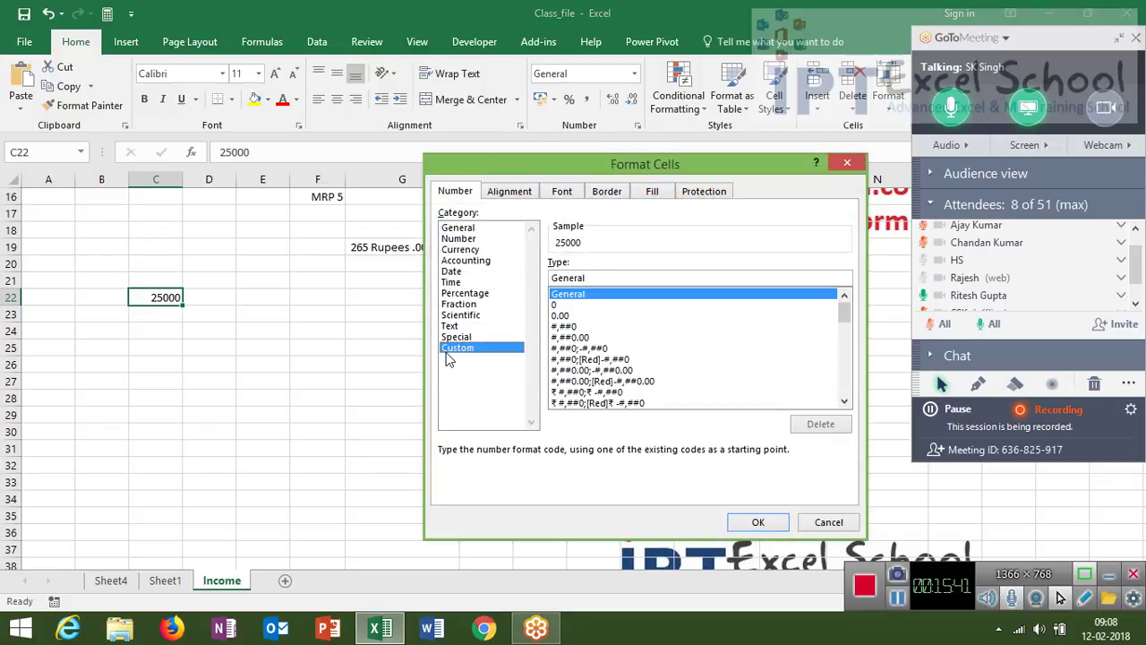
{"action": "left_click_drag", "start_coordinate": [600, 278], "coordinate": [517, 269]}
{"action": "type", "text": "#,"}
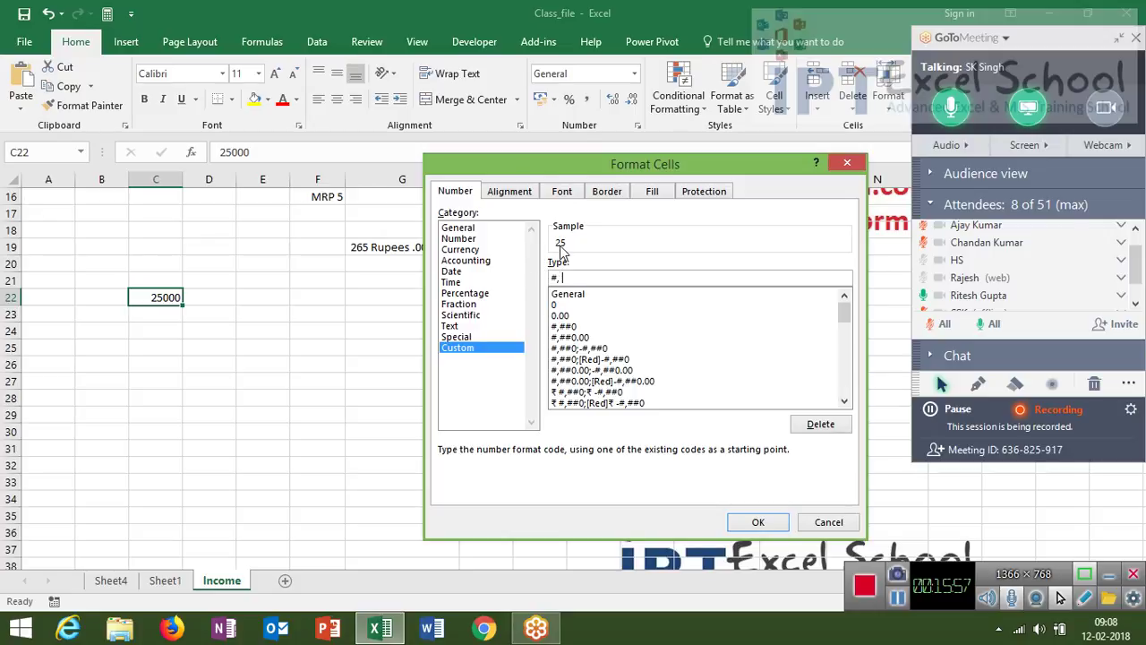
{"action": "type", "text": "\"K\""}
{"action": "key", "text": "Return"}
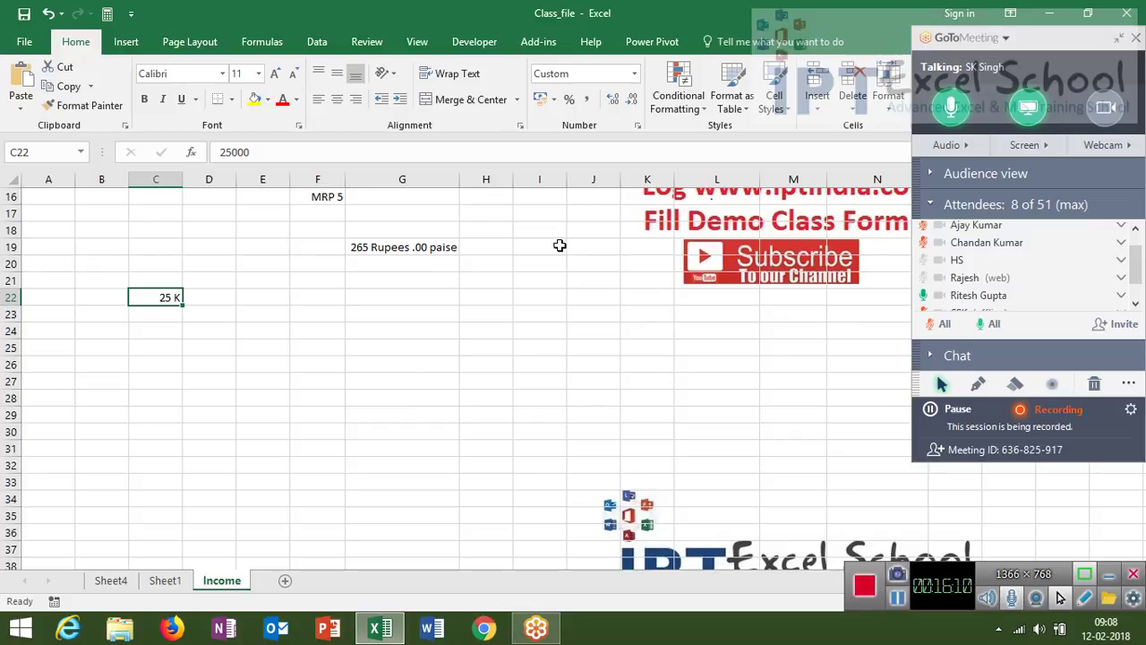
Enter 25362563 in cell D22.
{"action": "key", "text": "Right"}
{"action": "type", "text": "25362"}
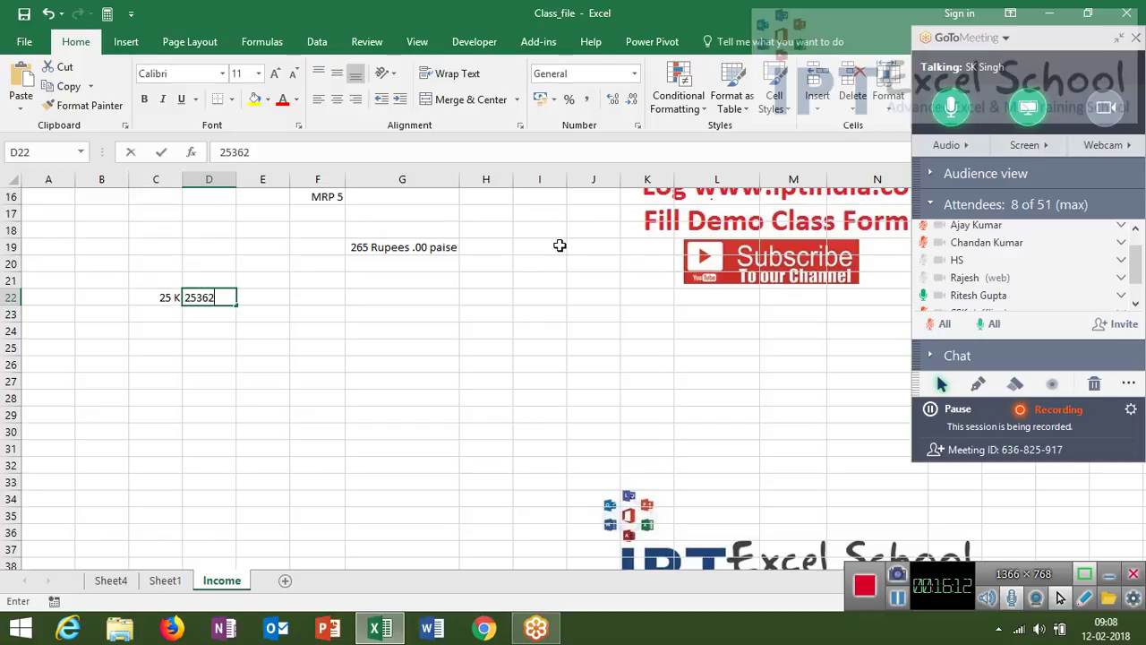
{"action": "type", "text": "563"}
{"action": "key", "text": "Return"}
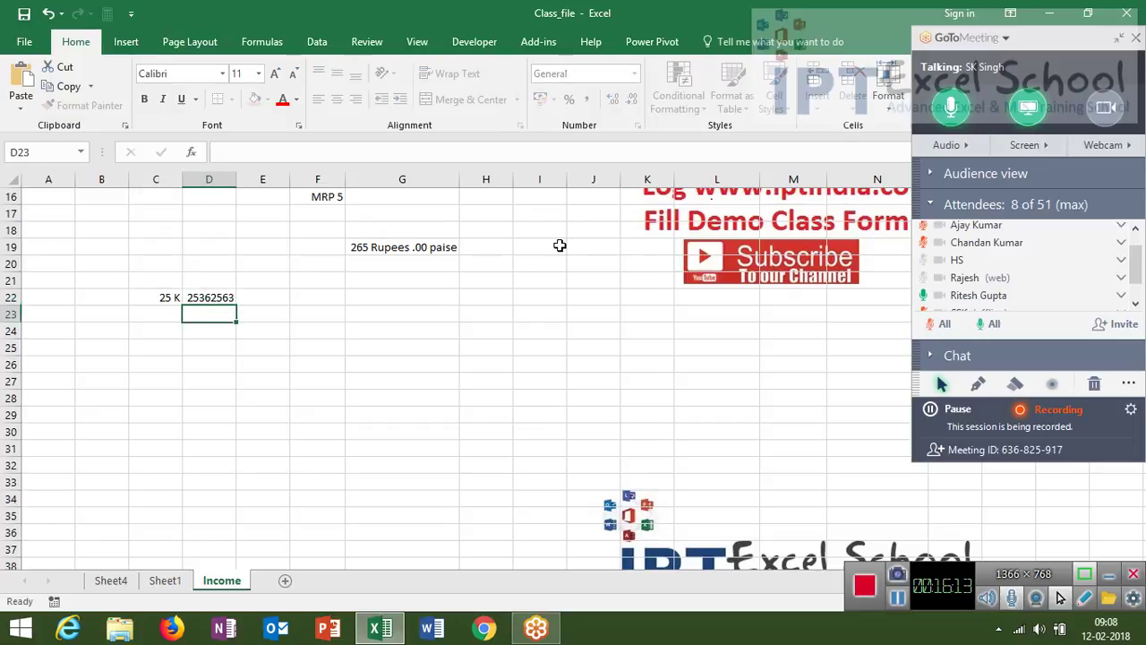
{"action": "key", "text": "Up"}
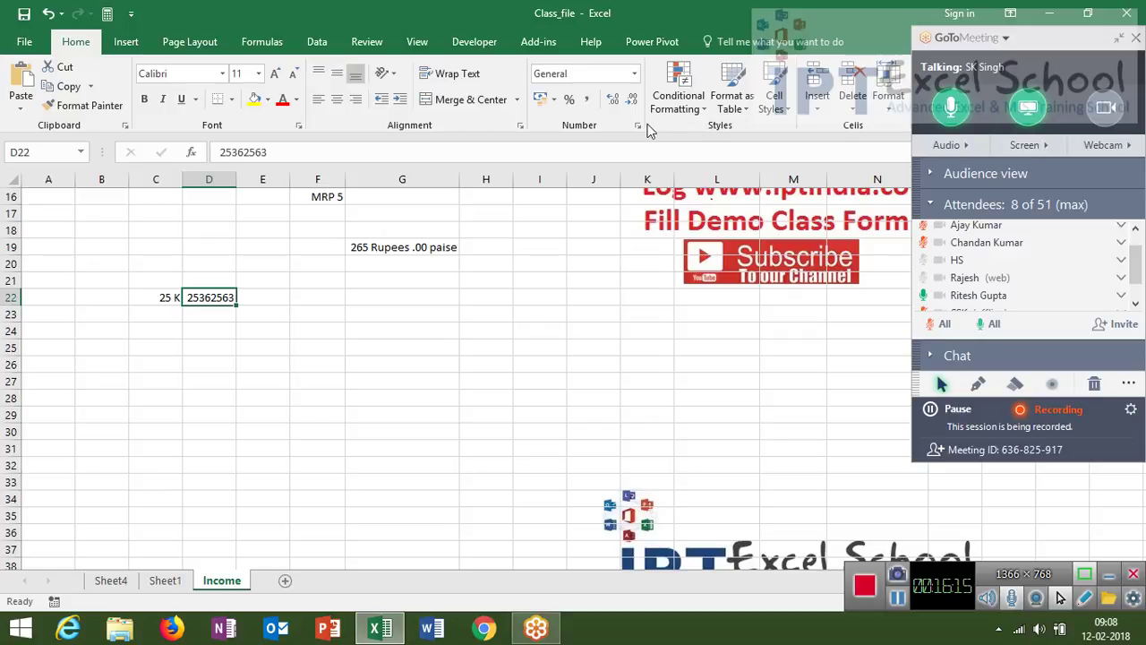
Apply the custom format 0.00,, to D22 so it displays 25.36.
{"action": "left_click", "coordinate": [641, 128]}
{"action": "left_click", "coordinate": [463, 348]}
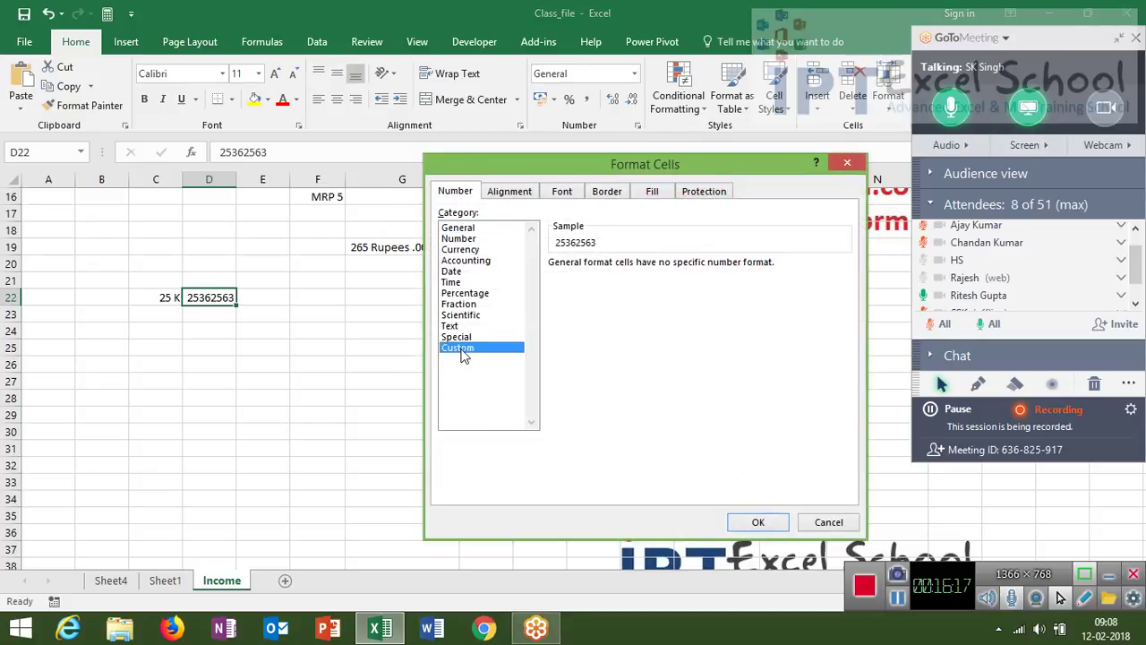
{"action": "double_click", "coordinate": [617, 280]}
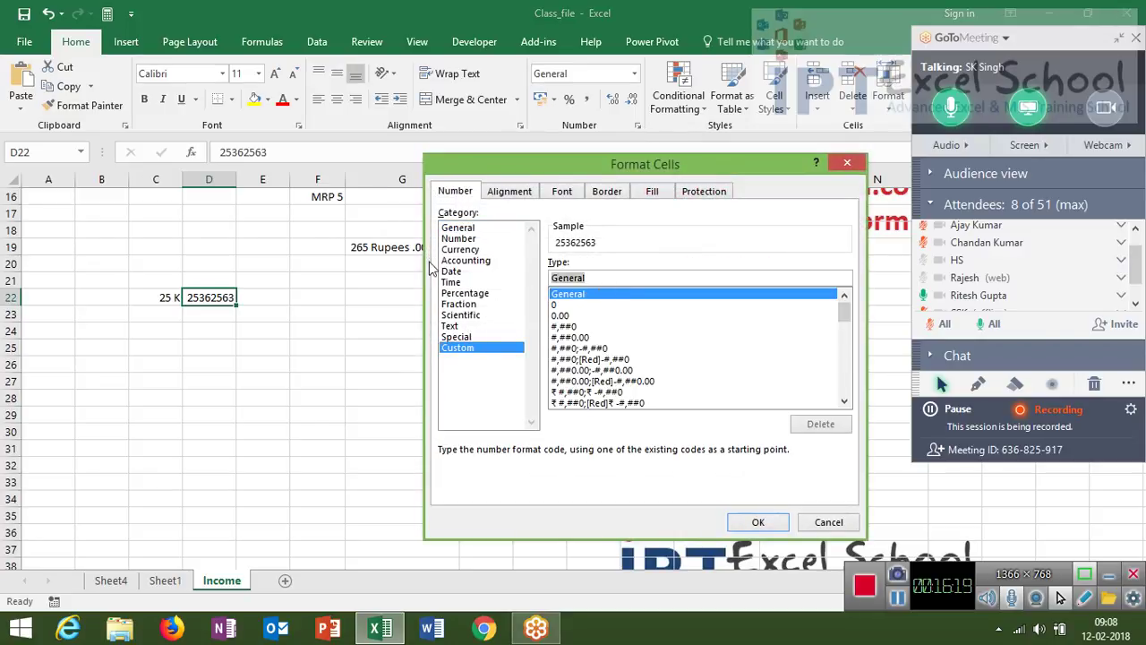
{"action": "type", "text": "0.0"}
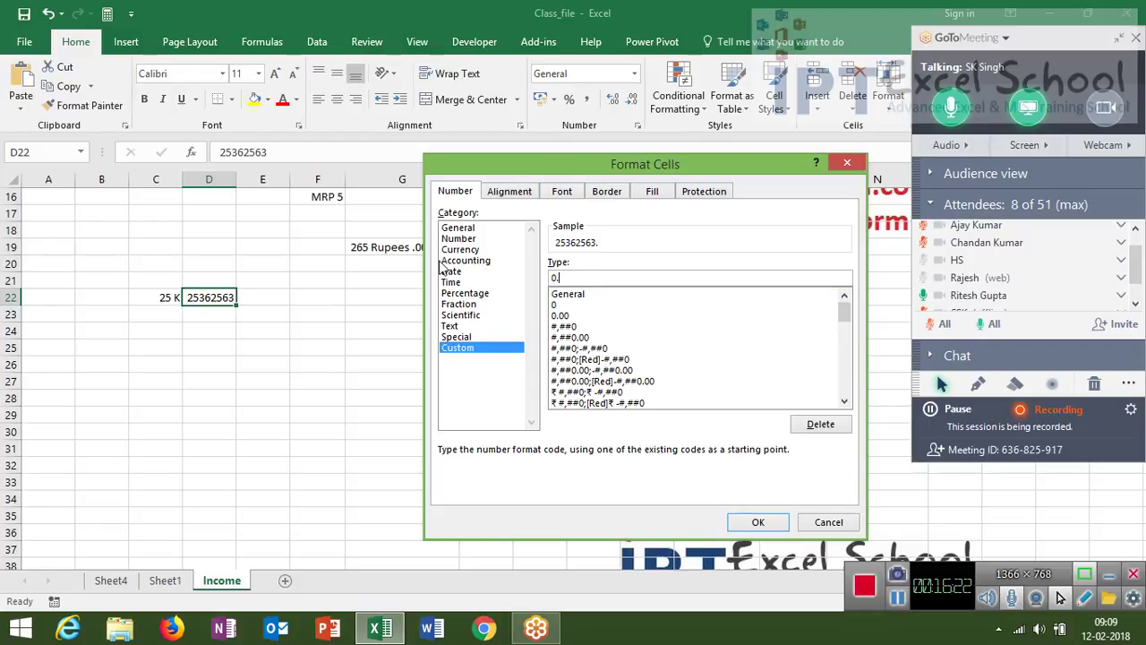
{"action": "type", "text": "0"}
{"action": "type", "text": ",,"}
{"action": "key", "text": "Return"}
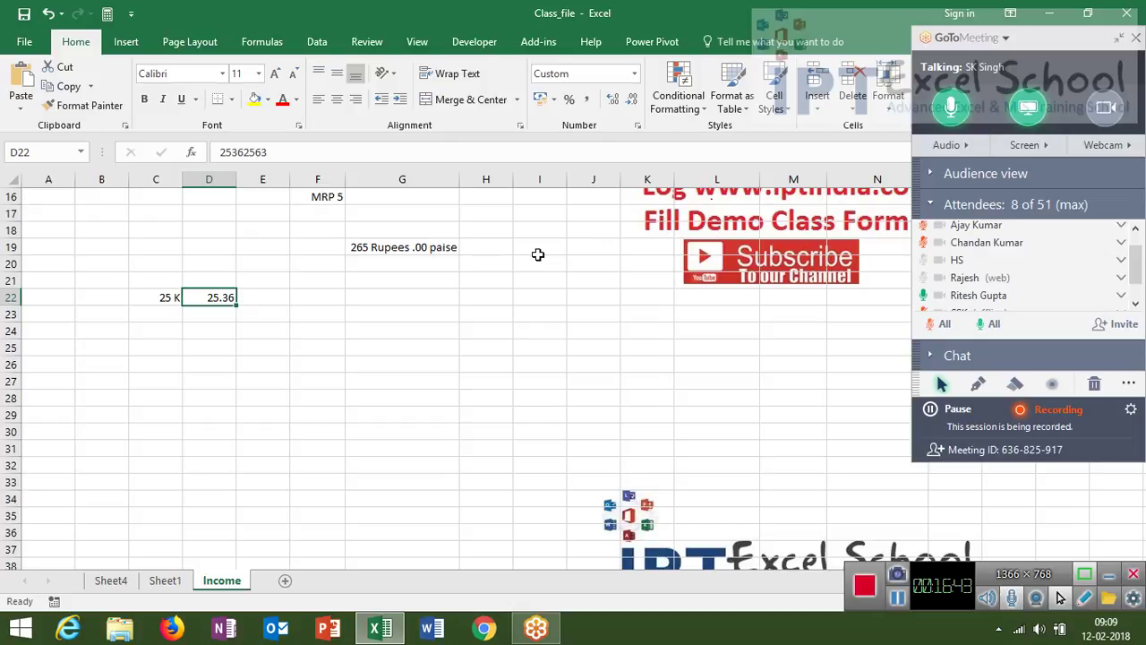
{"action": "left_click_drag", "start_coordinate": [1136, 273], "coordinate": [1136, 265]}
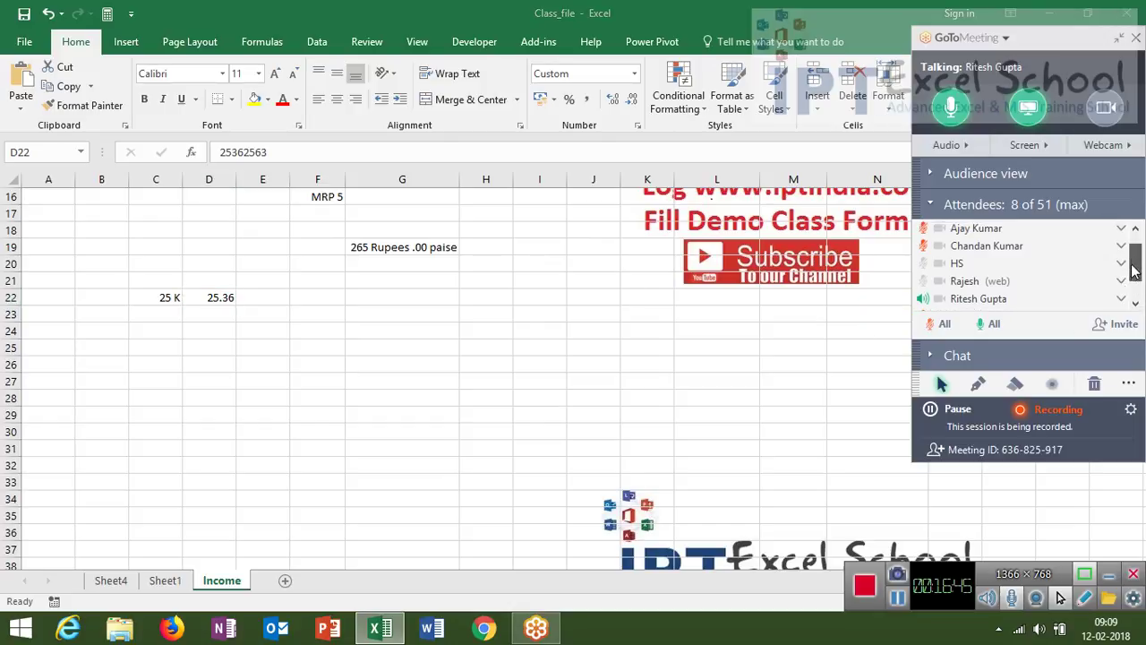
{"action": "left_click", "coordinate": [360, 371]}
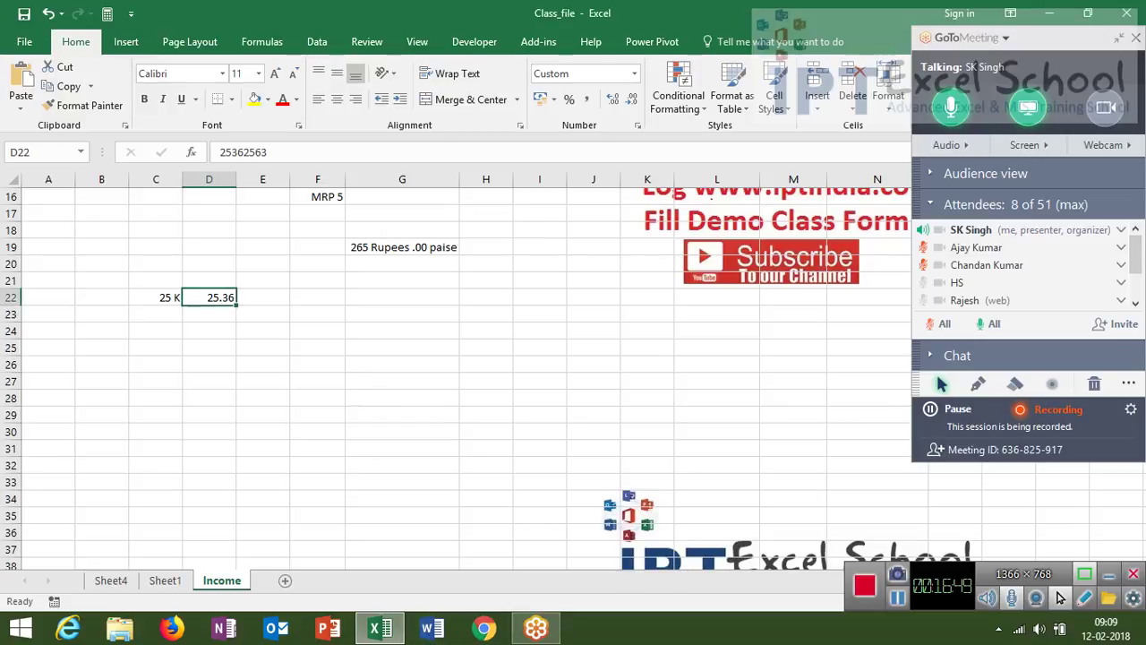
Load the Google homepage in Chrome's address bar.
{"action": "mouse_move", "coordinate": [390, 636]}
{"action": "left_click", "coordinate": [482, 631]}
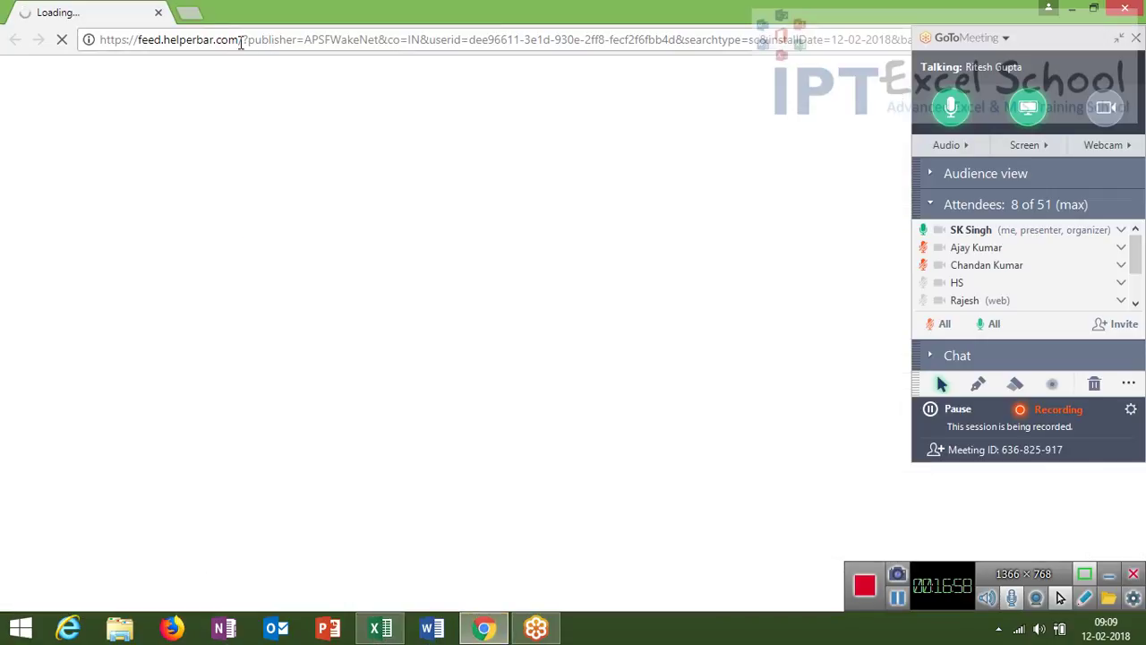
{"action": "left_click", "coordinate": [240, 41]}
{"action": "type", "text": "google.com"}
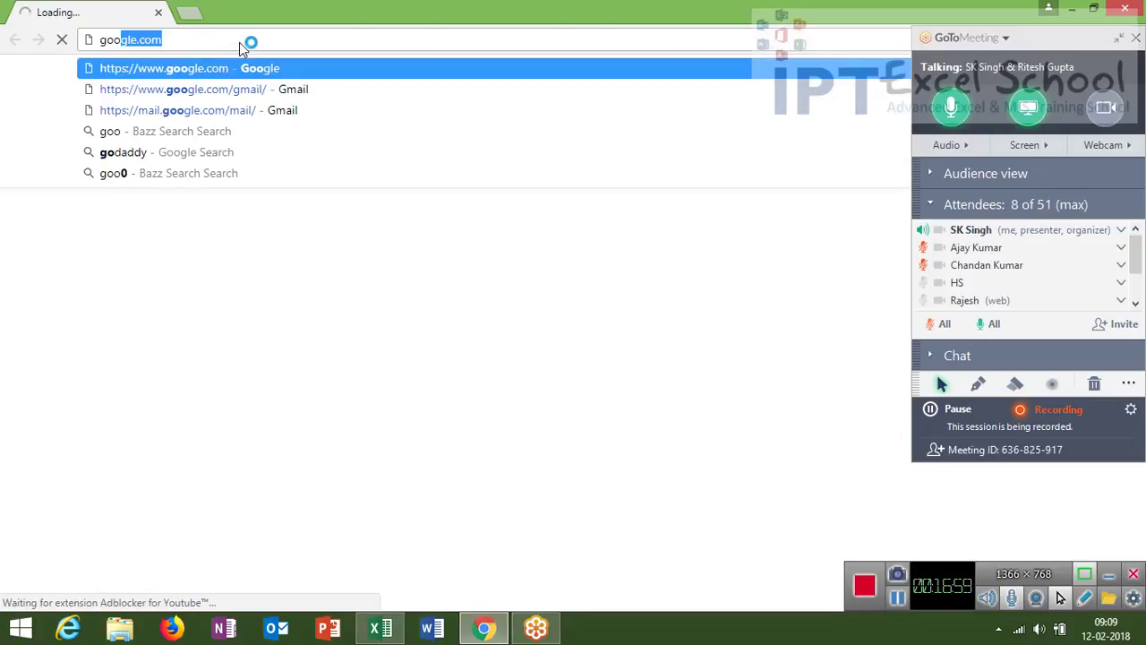
{"action": "key", "text": "Return"}
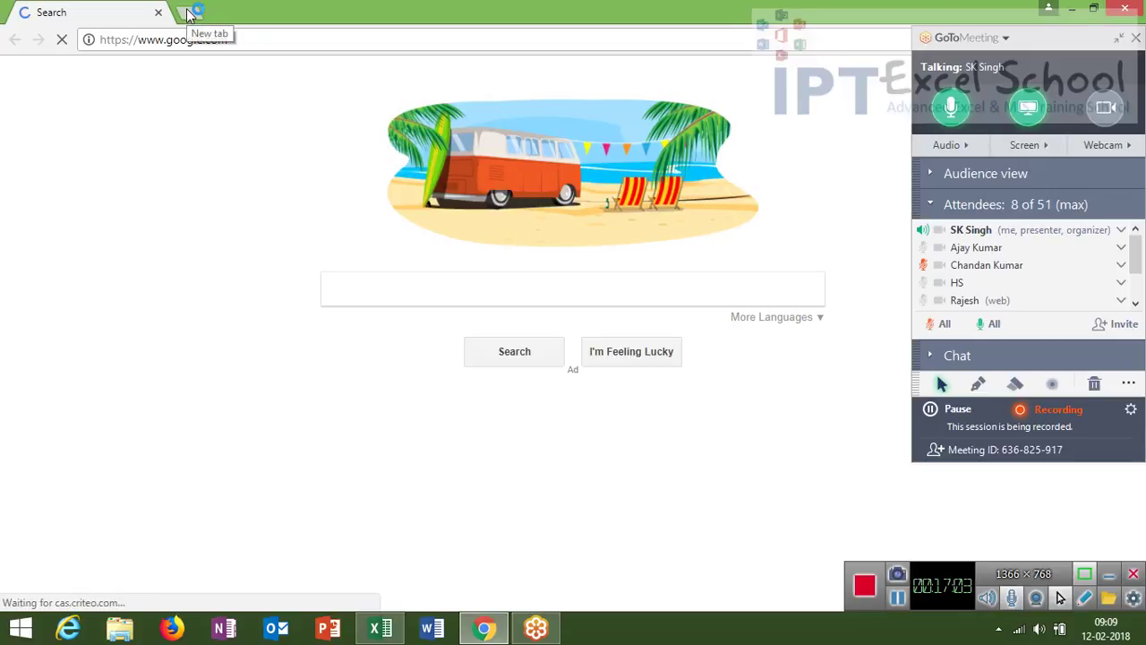
Open Gmail in a new tab, then close that tab again.
{"action": "left_click", "coordinate": [188, 15]}
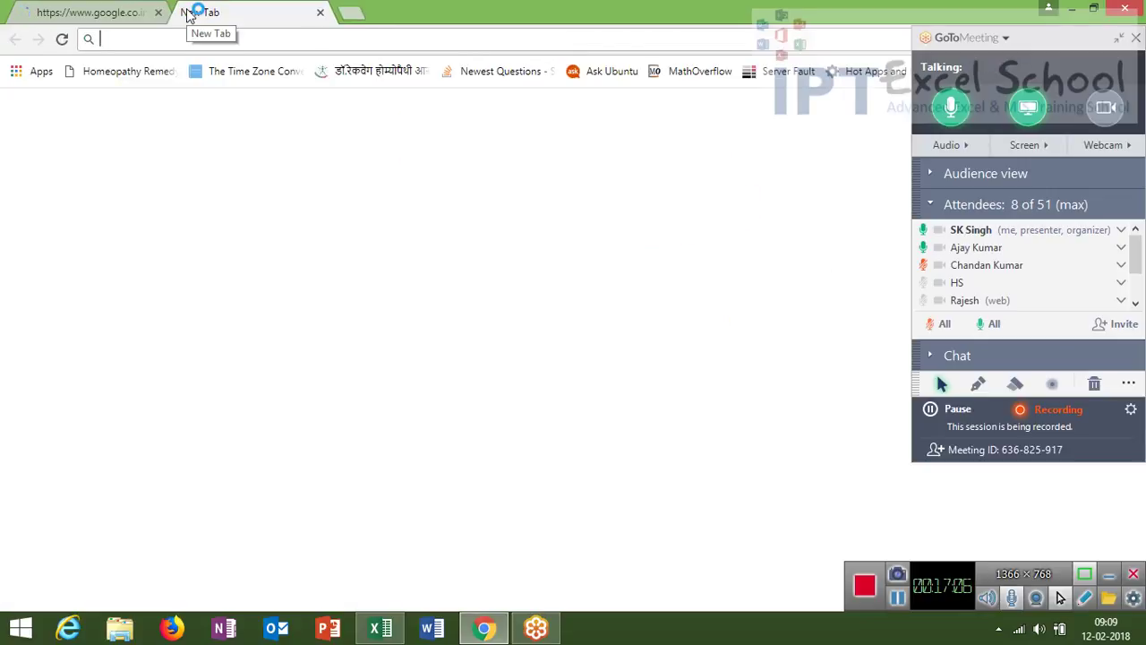
{"action": "type", "text": "gm"}
{"action": "key", "text": "Return"}
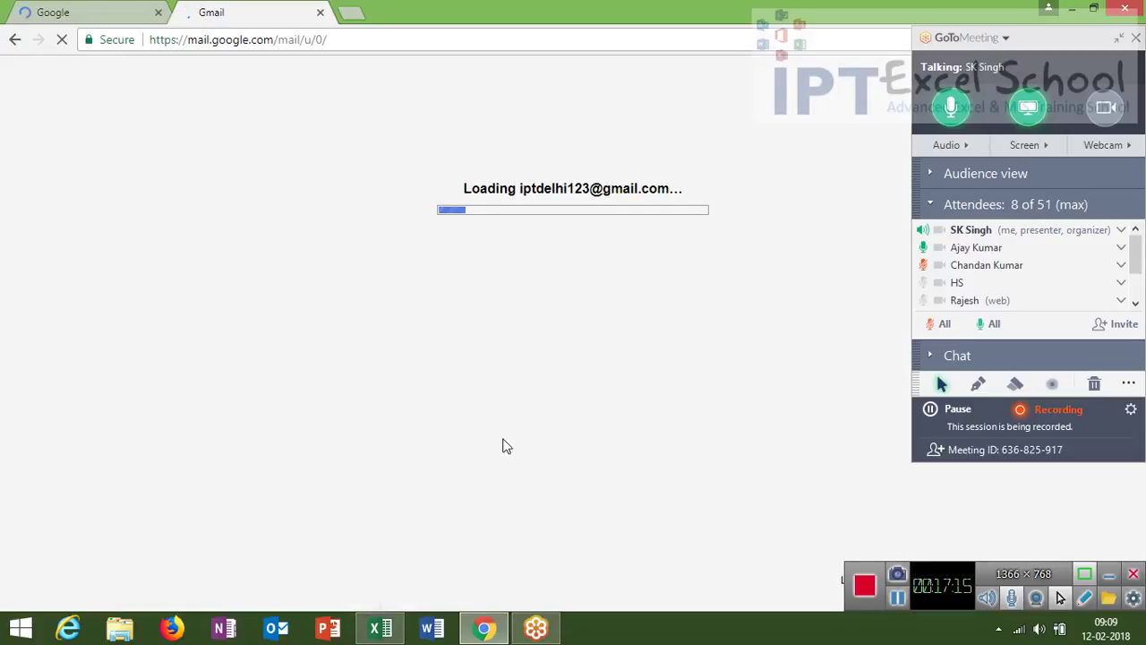
{"action": "left_click", "coordinate": [319, 13]}
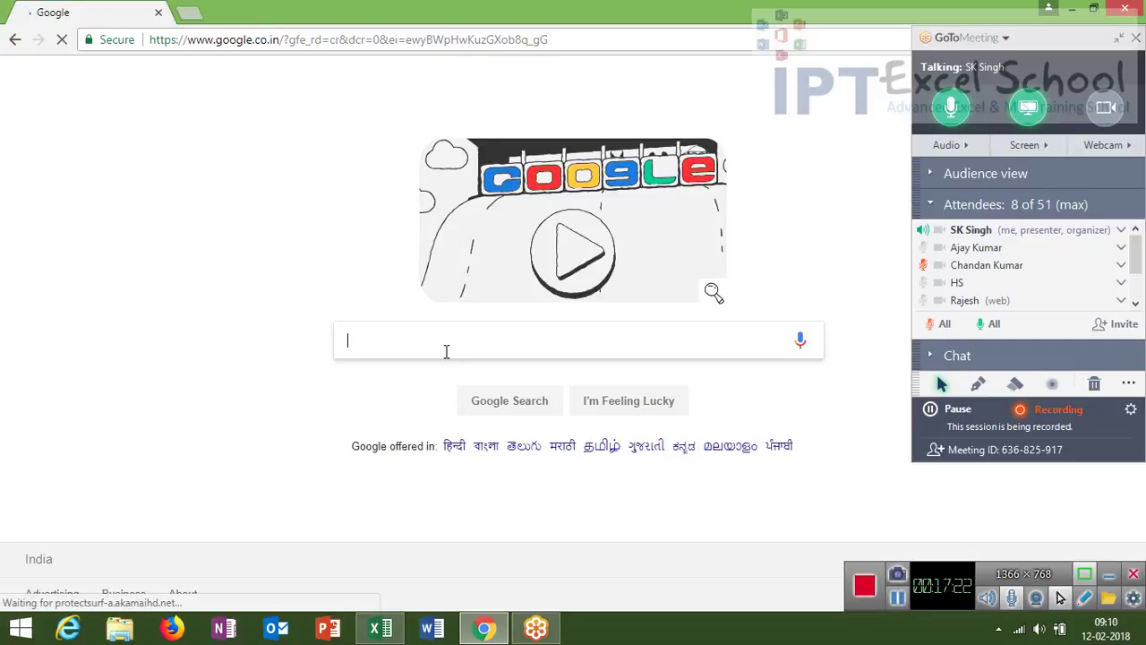
Search Google for 'custom format in excel', passing the reCAPTCHA verification.
{"action": "type", "text": "cust"}
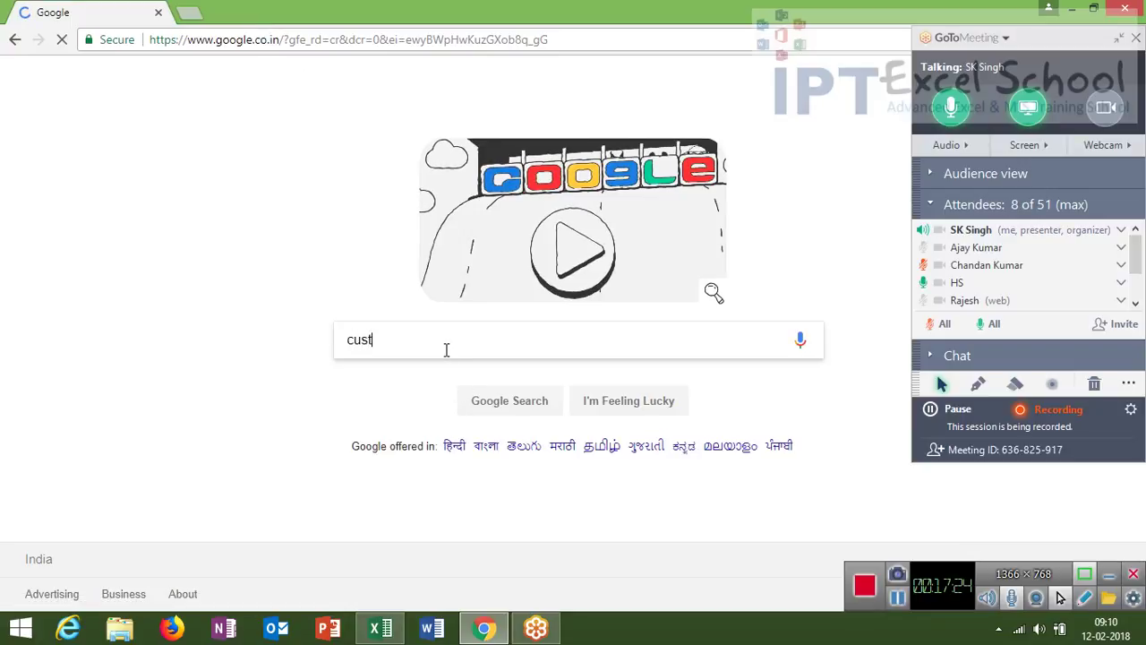
{"action": "type", "text": "o"}
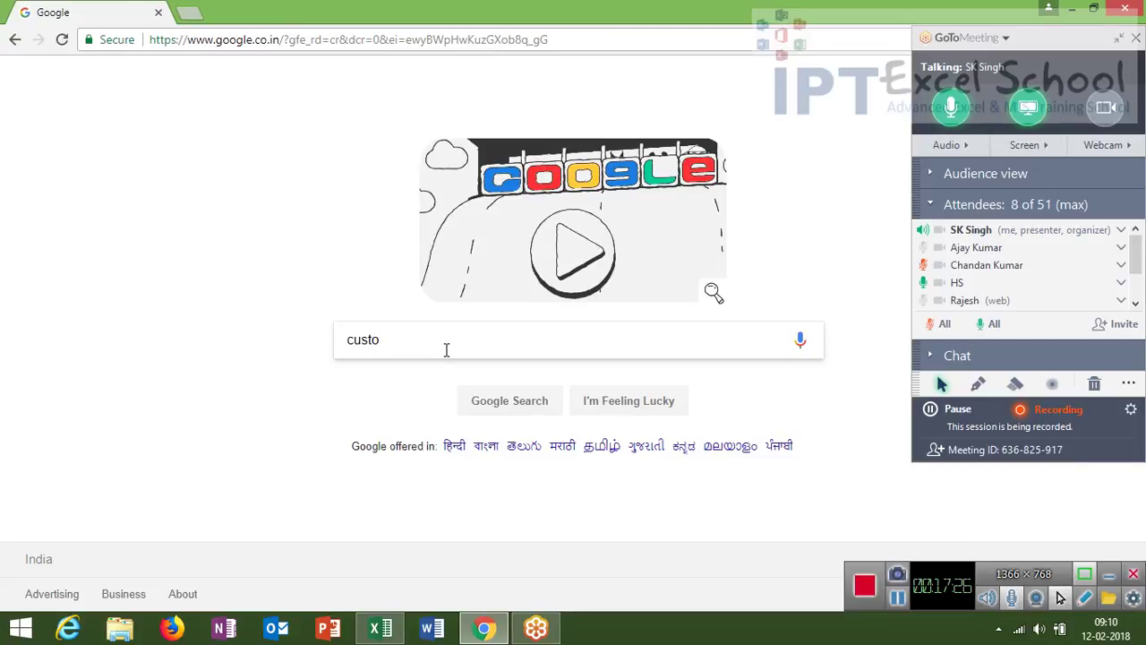
{"action": "type", "text": "m "}
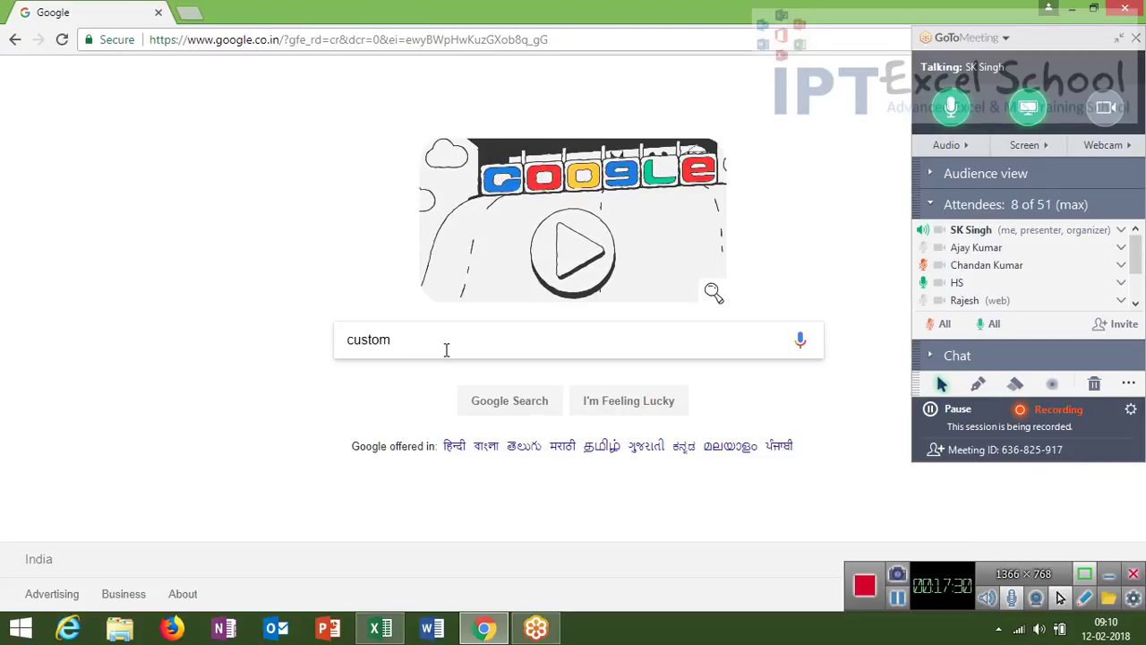
{"action": "type", "text": "forma"}
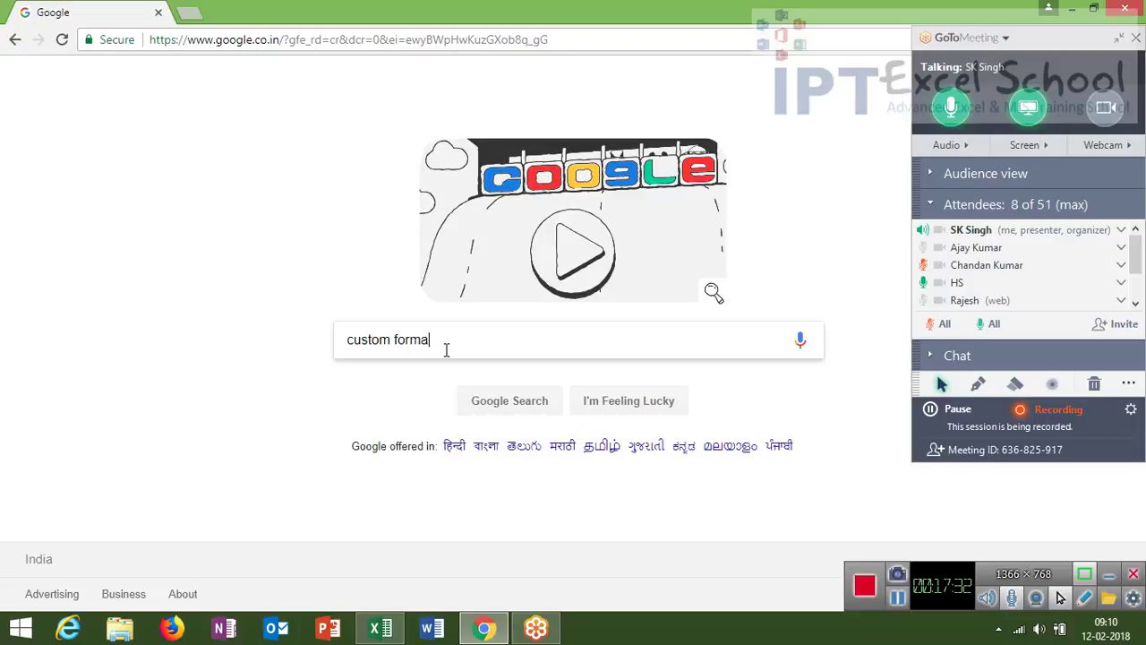
{"action": "type", "text": "t in excel"}
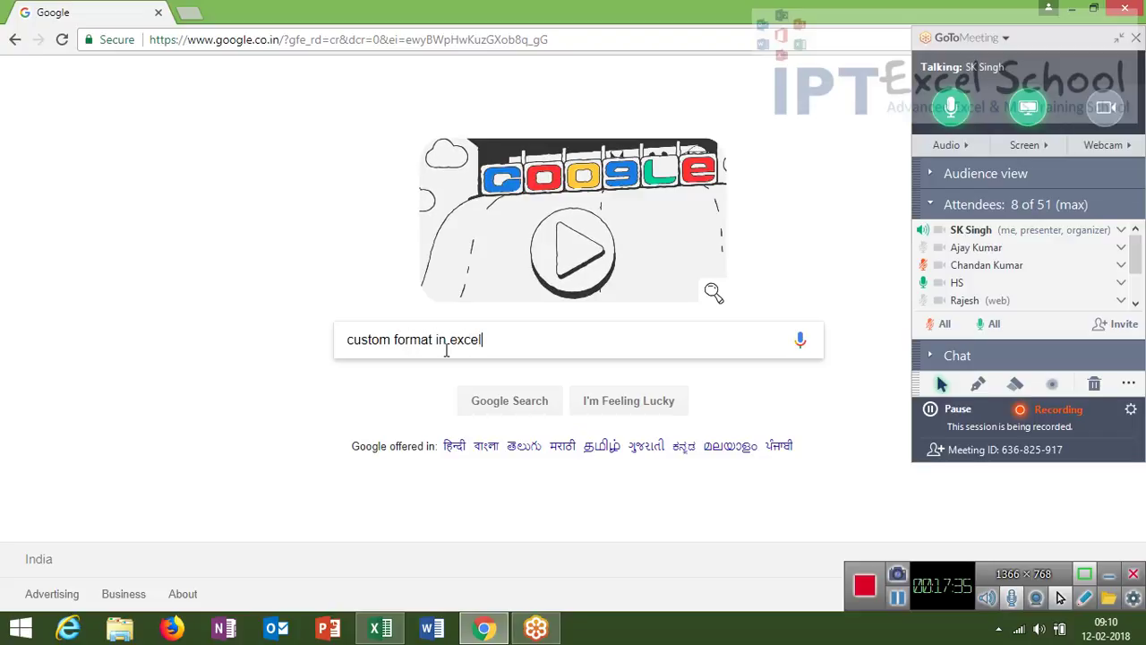
{"action": "key", "text": "Return"}
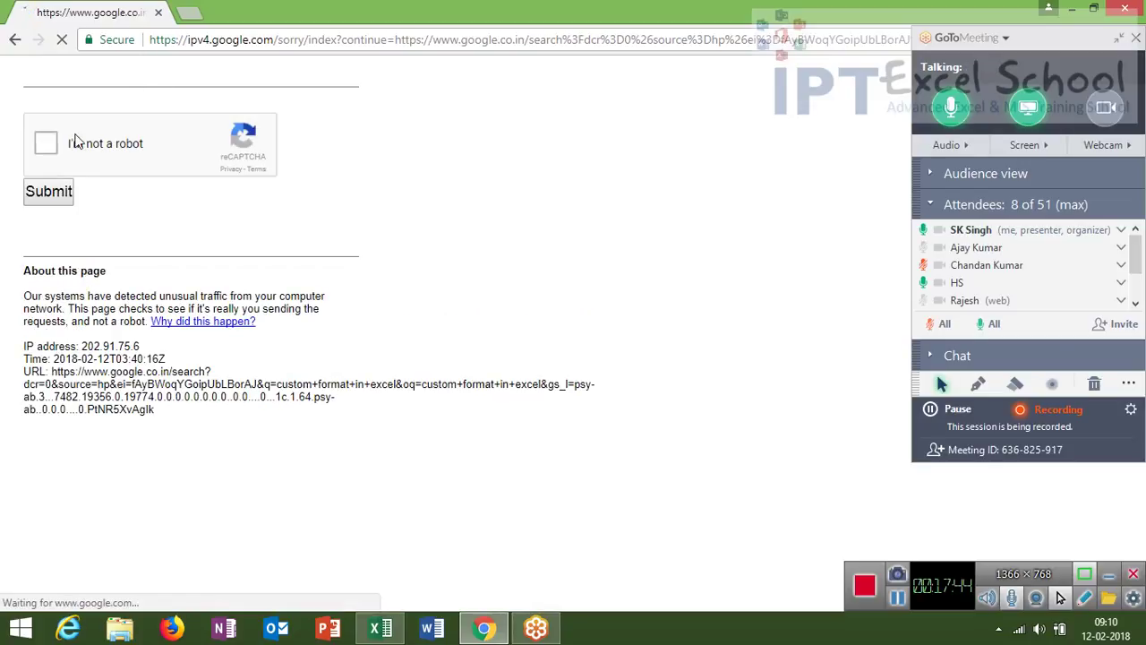
{"action": "left_click", "coordinate": [47, 144]}
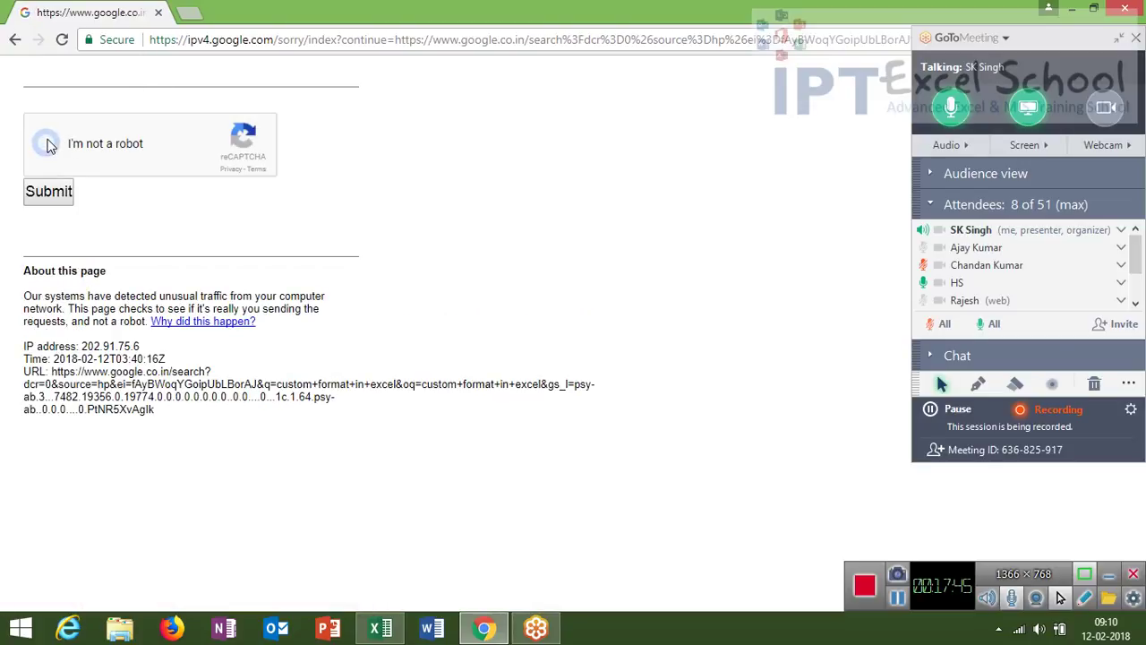
{"action": "left_click", "coordinate": [54, 197]}
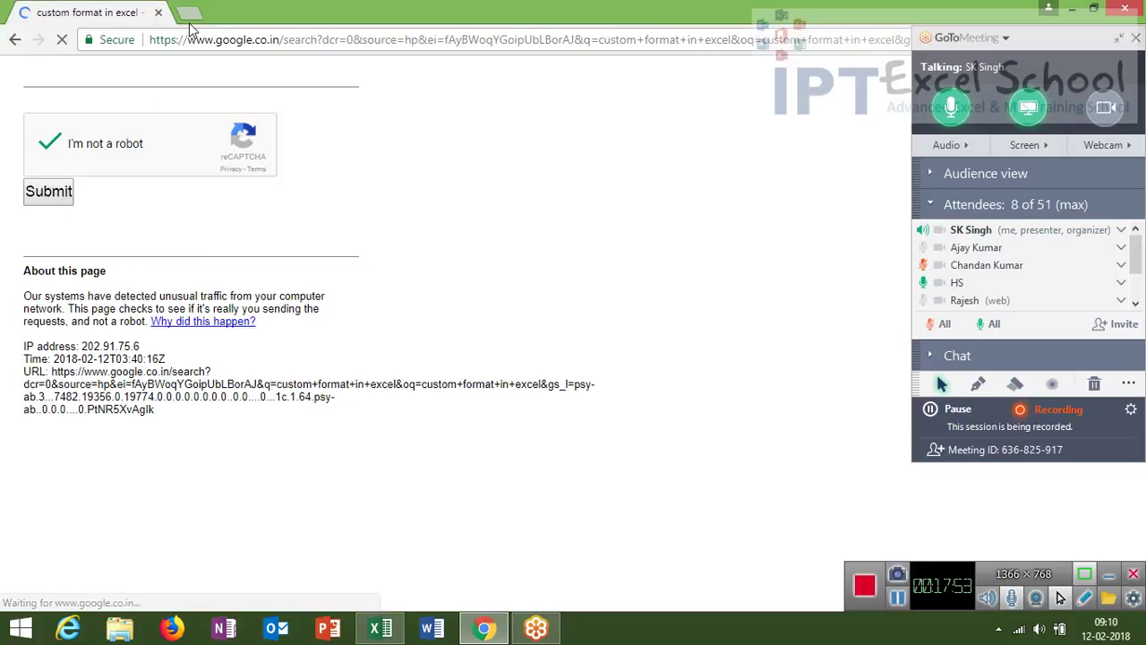
Open the Office Support article on creating custom number formats from the results.
{"action": "scroll", "coordinate": [341, 463], "scroll_direction": "down", "scroll_amount": 1}
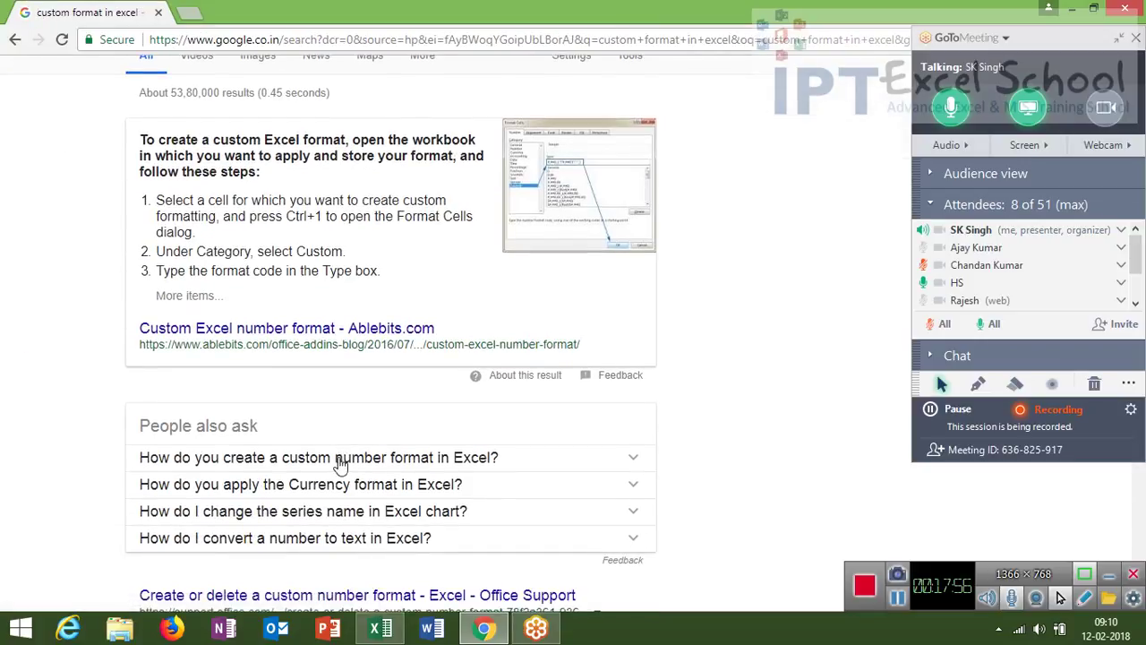
{"action": "scroll", "coordinate": [282, 376], "scroll_direction": "down", "scroll_amount": 2}
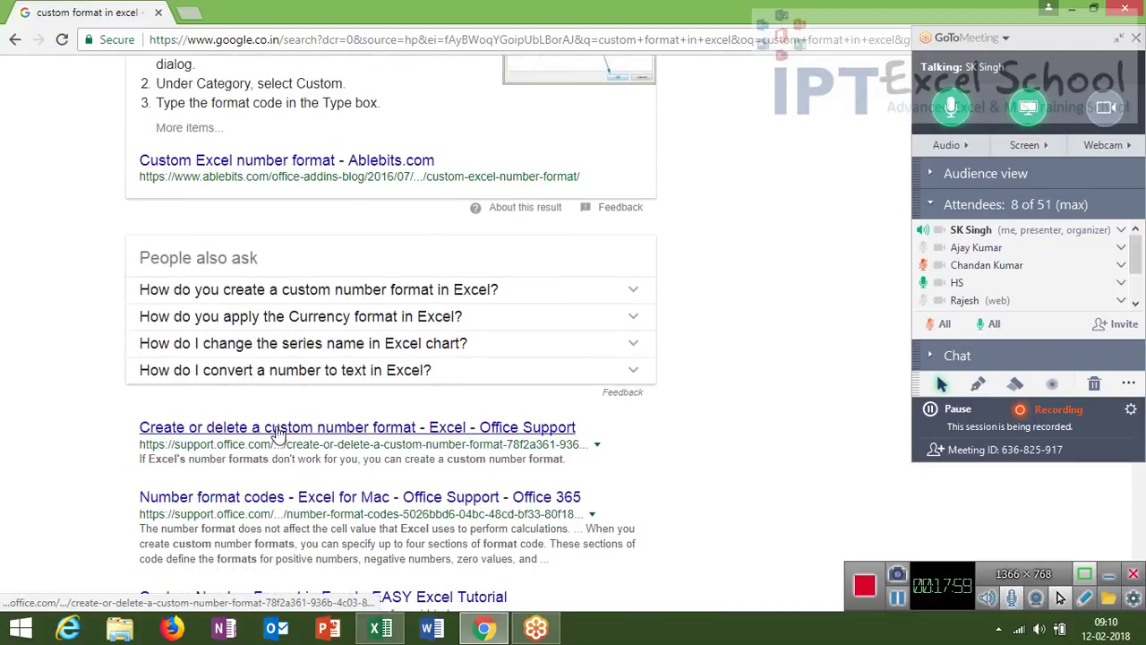
{"action": "left_click", "coordinate": [280, 433]}
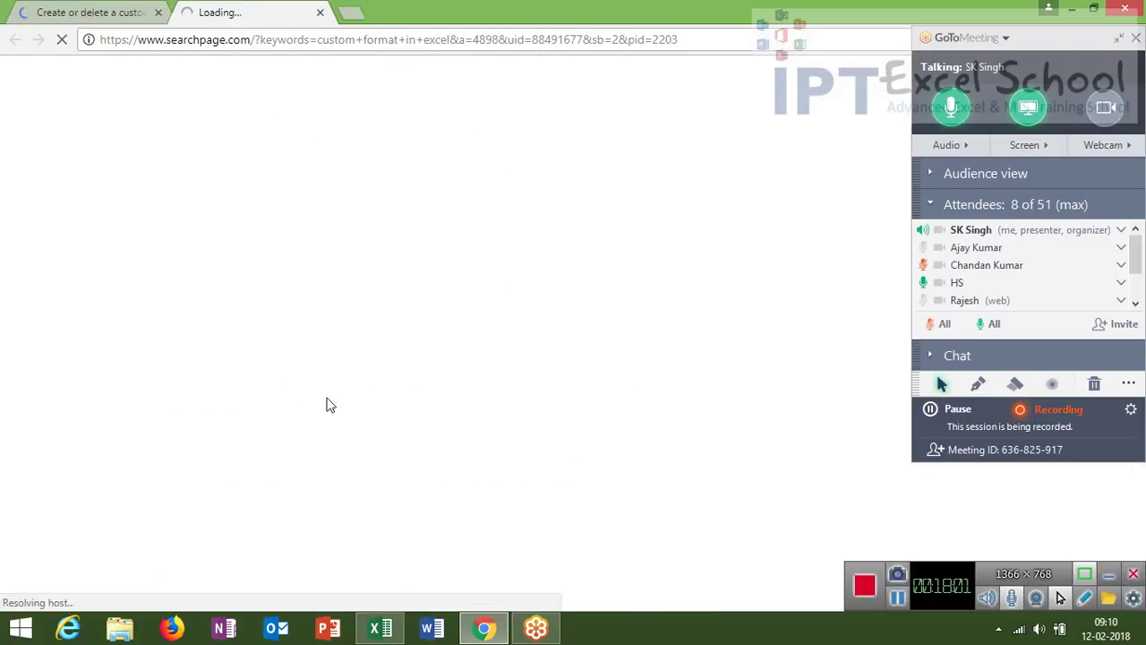